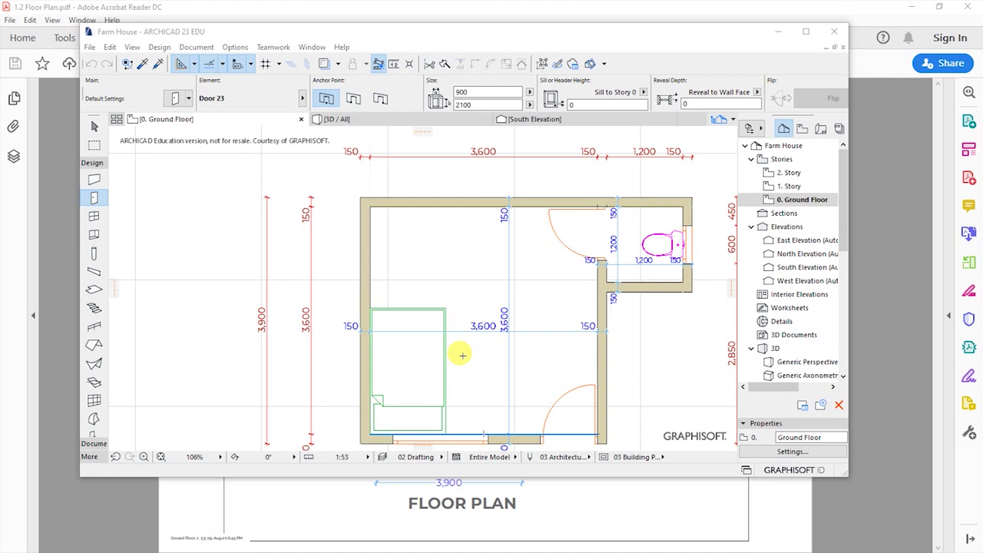
# - Switch to 1.2 Floor Plan.pdf in Acrobat Reader and examine the wall thickness and room length dimensions beside the west wall
pyautogui.click(546, 499)
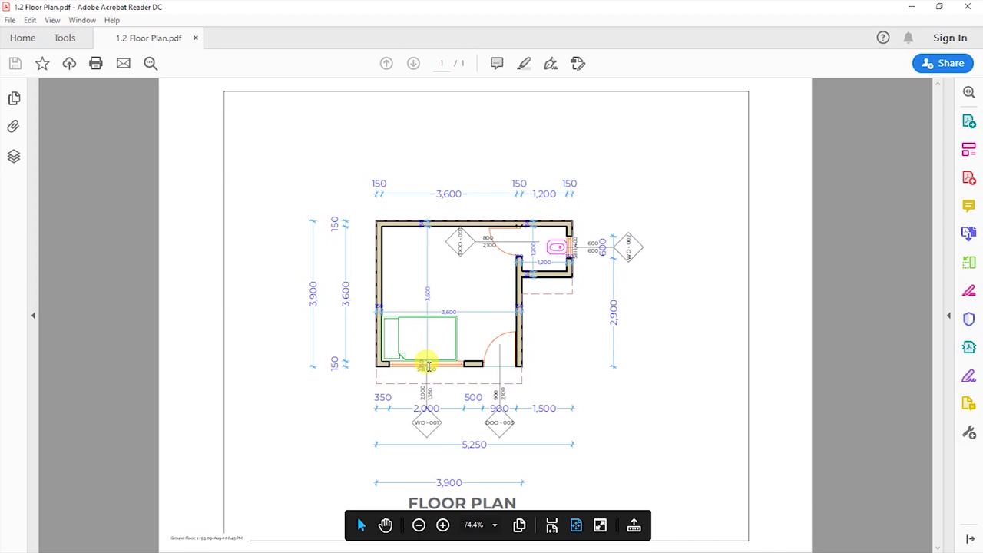
pyautogui.keyDown('ctrl'); pyautogui.scroll(2, 434, 410); pyautogui.keyUp('ctrl')
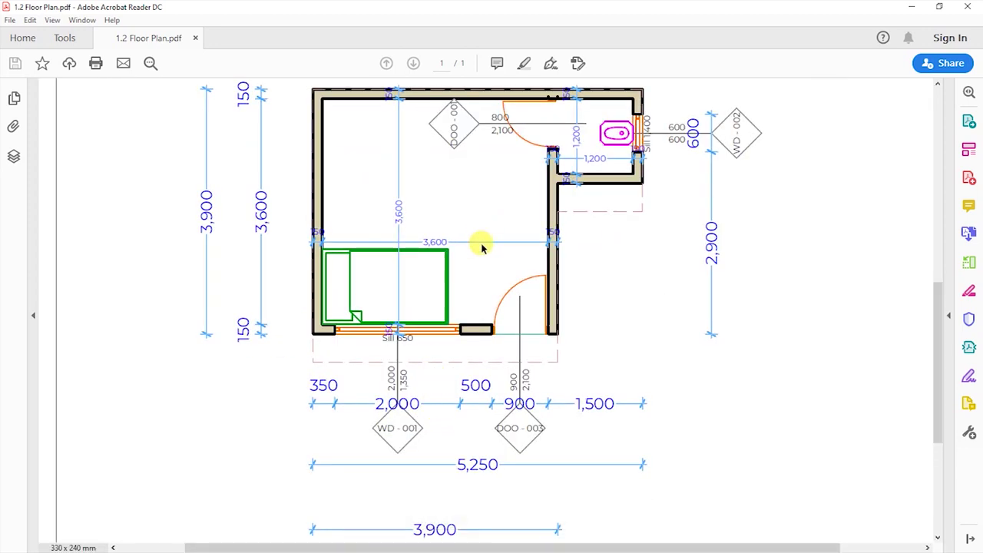
pyautogui.scroll(1, 482, 248)
pyautogui.scroll(2, 482, 248)
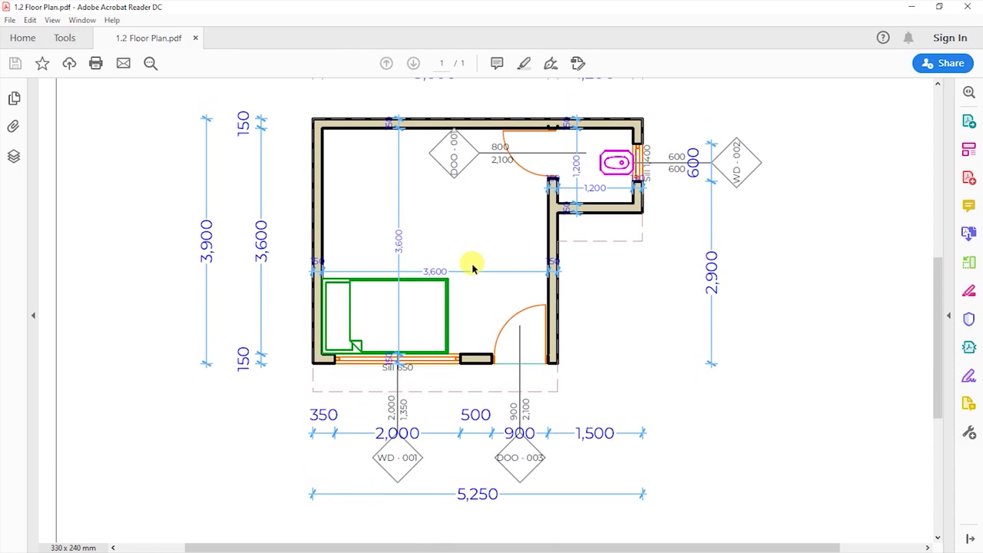
pyautogui.scroll(1, 473, 267)
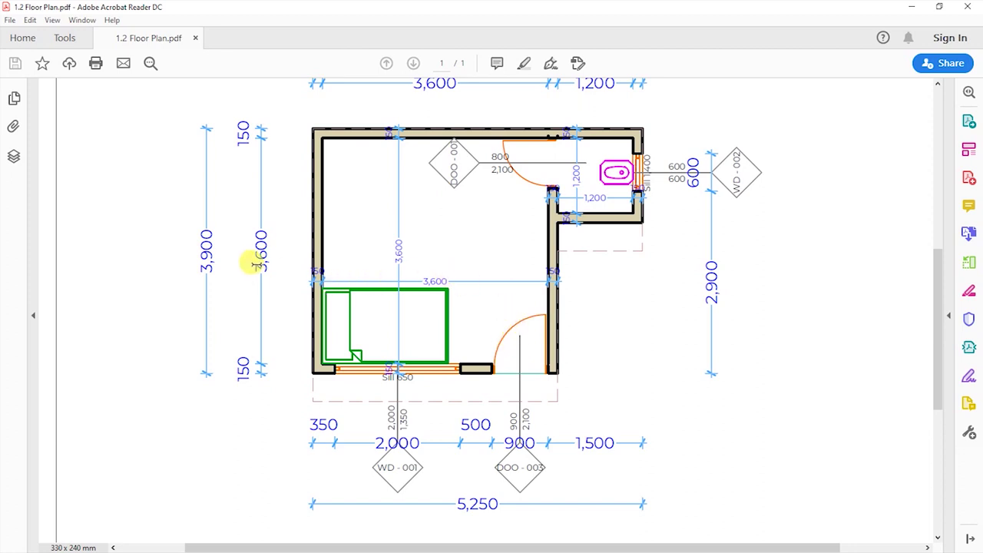
pyautogui.moveTo(248, 127); pyautogui.dragTo(267, 150)
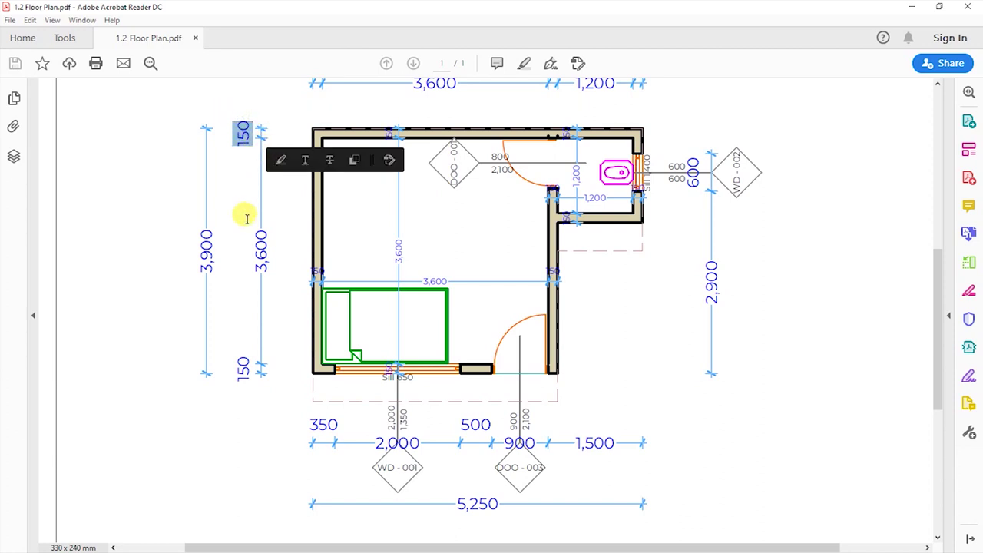
pyautogui.moveTo(254, 229); pyautogui.dragTo(259, 269)
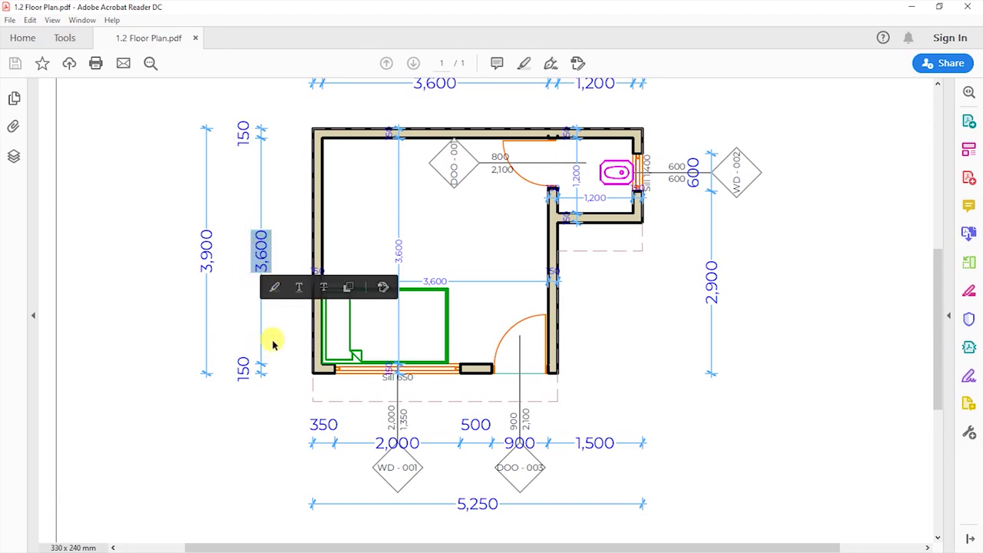
pyautogui.click(463, 243)
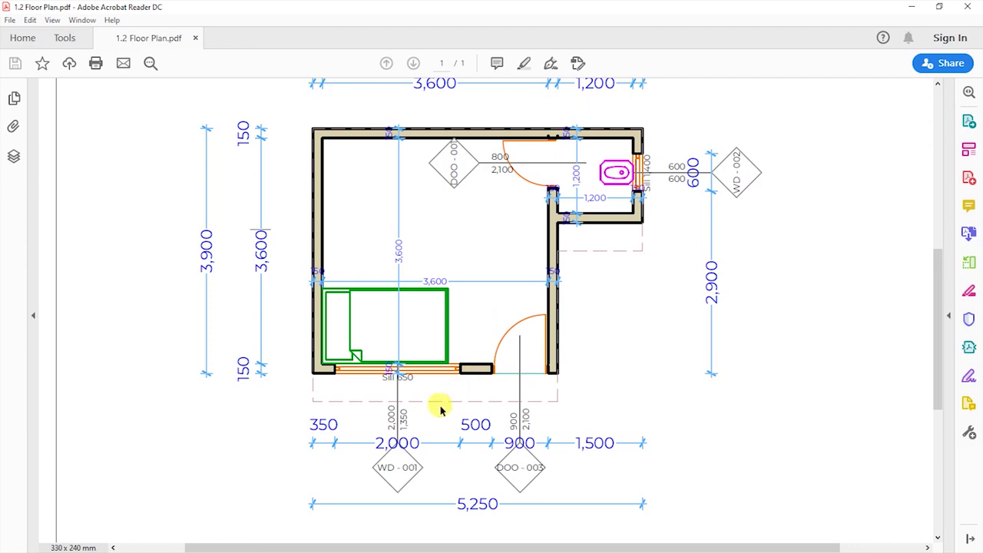
# - Examine the size and sill height annotations of window WD - 001 on the PDF floor plan
pyautogui.keyDown('ctrl'); pyautogui.scroll(4, 398, 467); pyautogui.keyUp('ctrl')
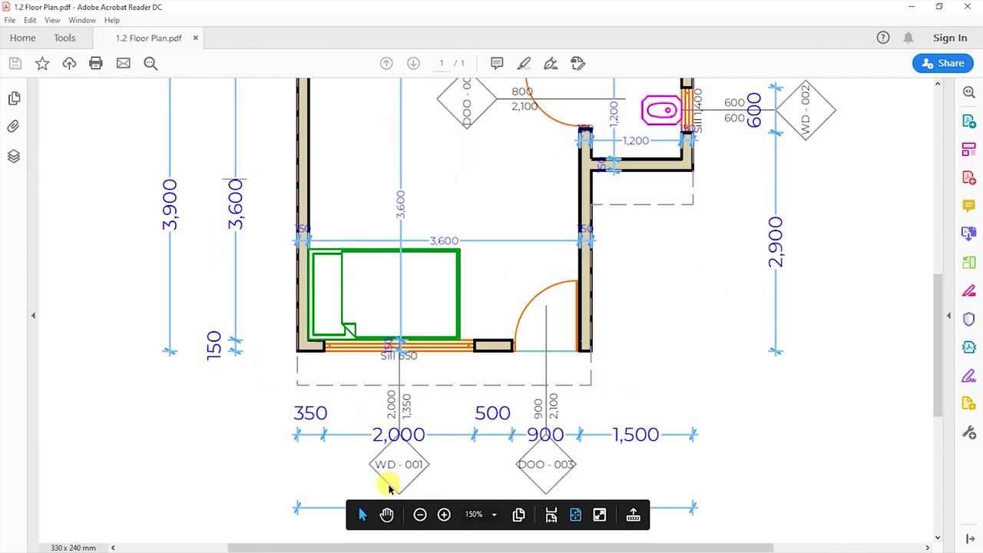
pyautogui.keyDown('ctrl'); pyautogui.scroll(-2, 400, 438); pyautogui.keyUp('ctrl')
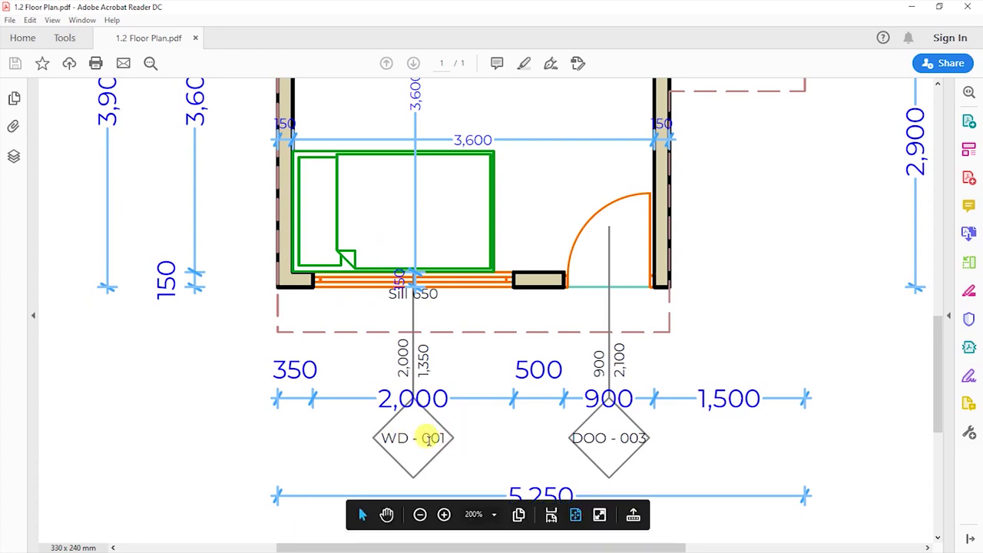
pyautogui.doubleClick(403, 355)
pyautogui.moveTo(404, 354); pyautogui.dragTo(427, 369)
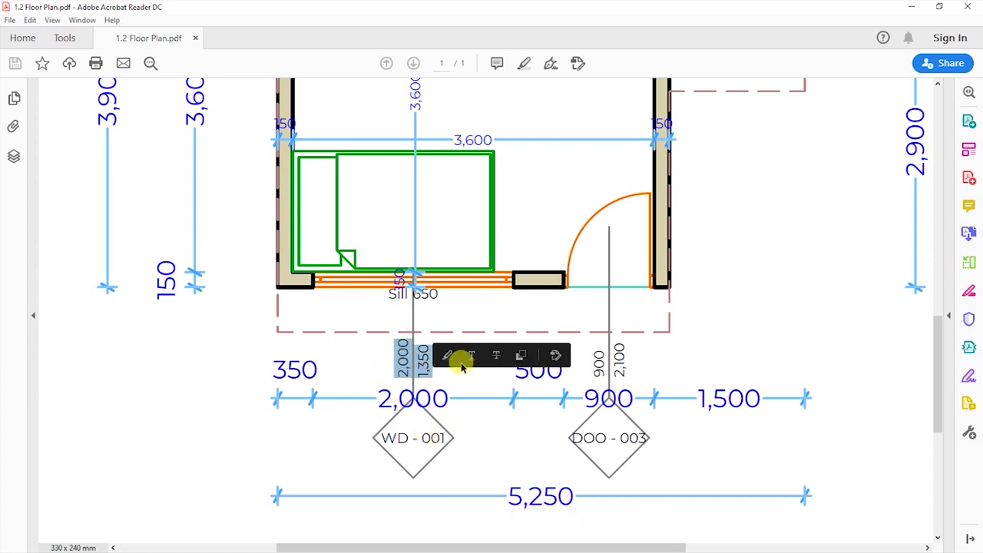
pyautogui.moveTo(437, 293); pyautogui.dragTo(389, 294)
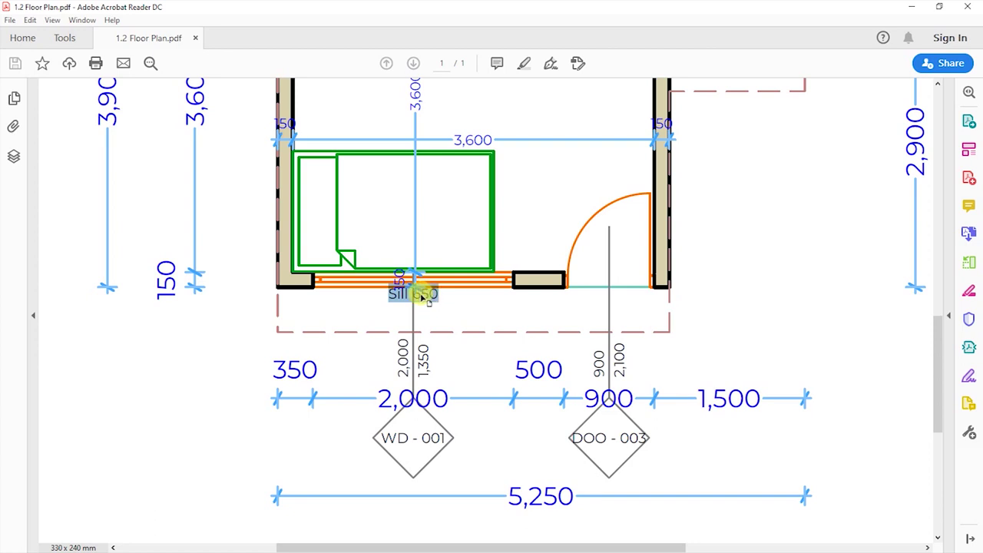
# - Review the rest of the PDF floor plan, including the toilet, bed position, door tags and overall dimensions
pyautogui.scroll(1, 527, 361)
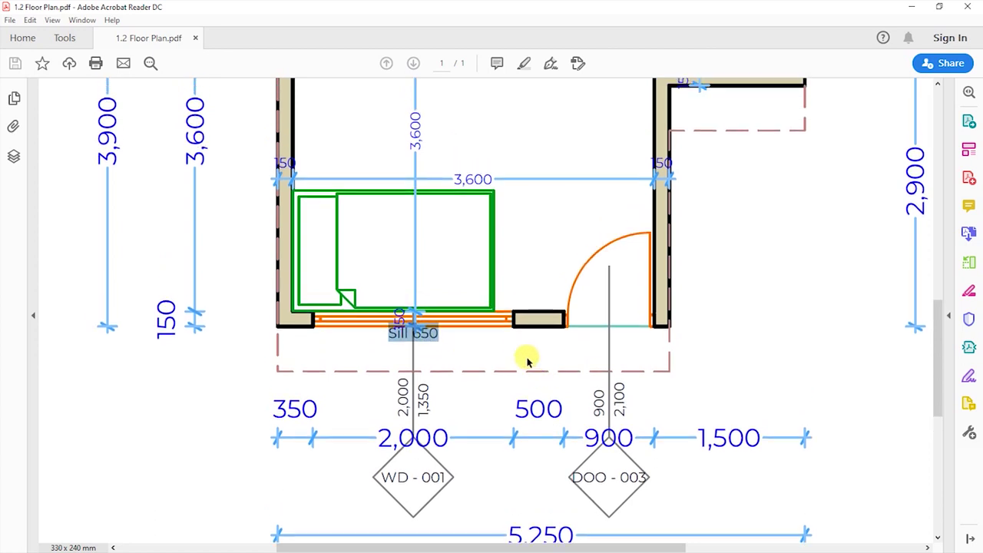
pyautogui.scroll(6, 527, 361)
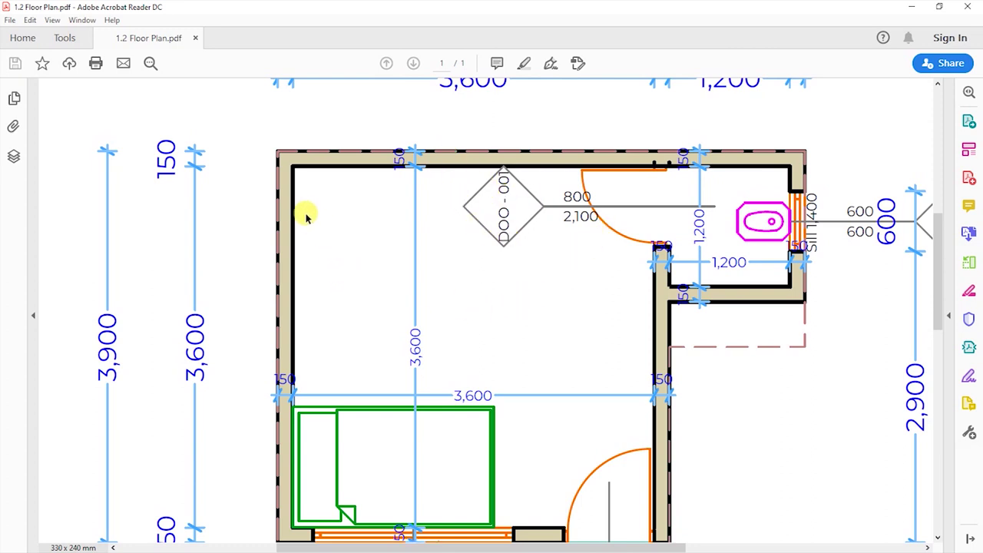
pyautogui.scroll(-5, 305, 217)
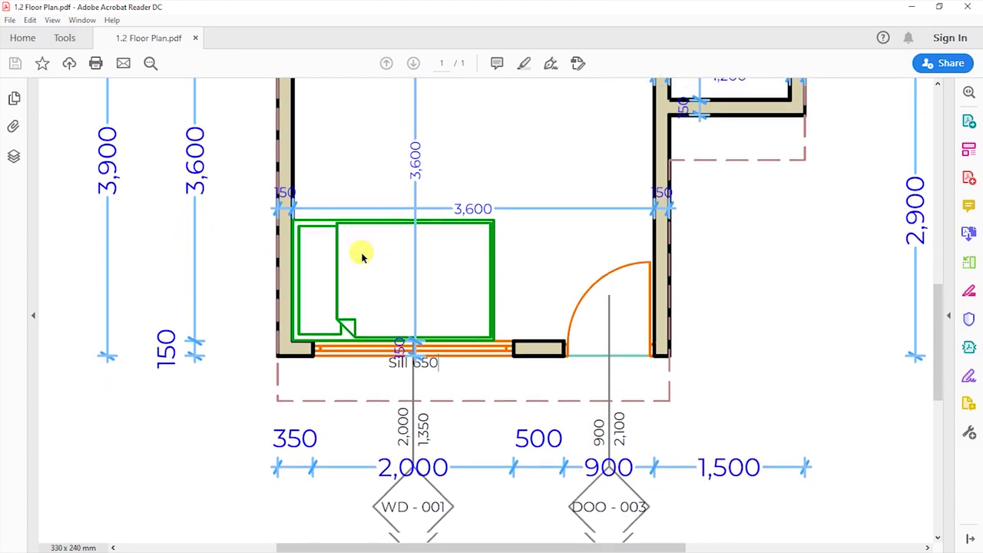
pyautogui.scroll(-3, 361, 256)
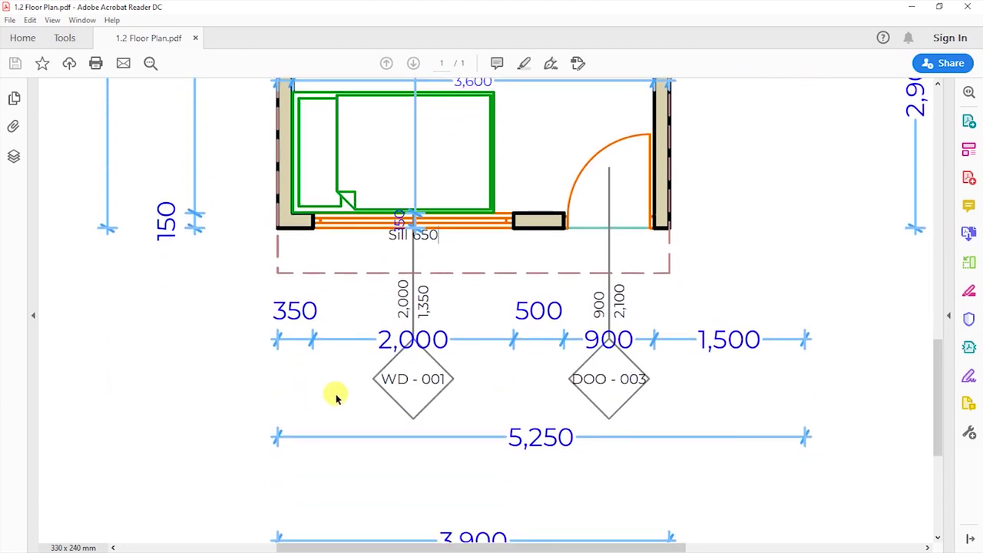
pyautogui.keyDown('ctrl'); pyautogui.scroll(-2, 351, 361); pyautogui.keyUp('ctrl')
pyautogui.scroll(2, 438, 384)
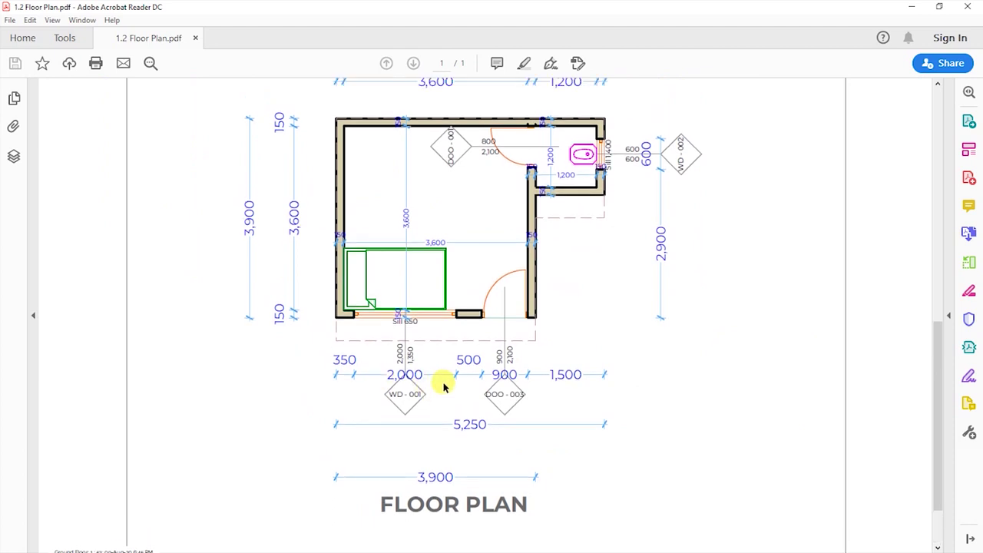
pyautogui.scroll(2, 444, 392)
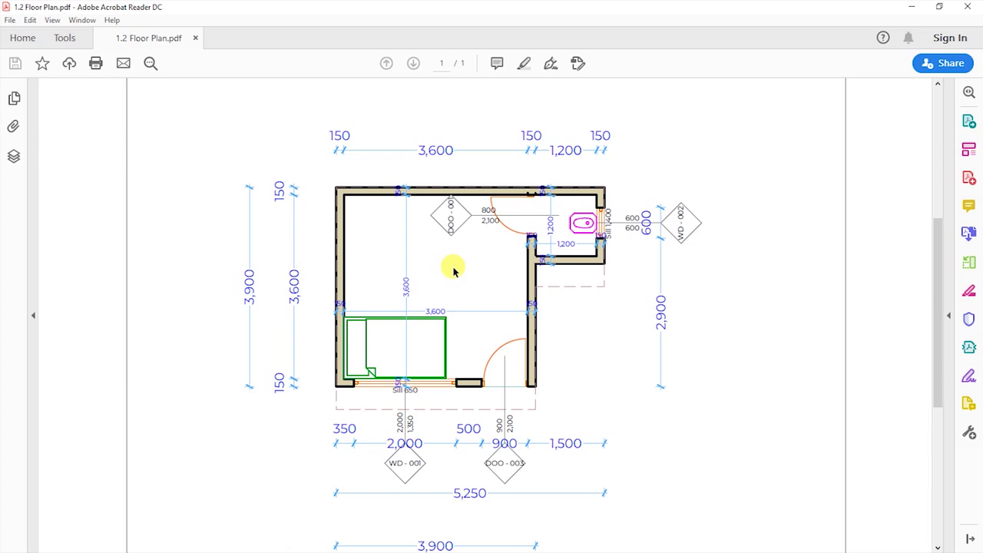
# - Minimize the PDF, return to the Farm House project in ARCHICAD and maximize its window
pyautogui.click(911, 7)
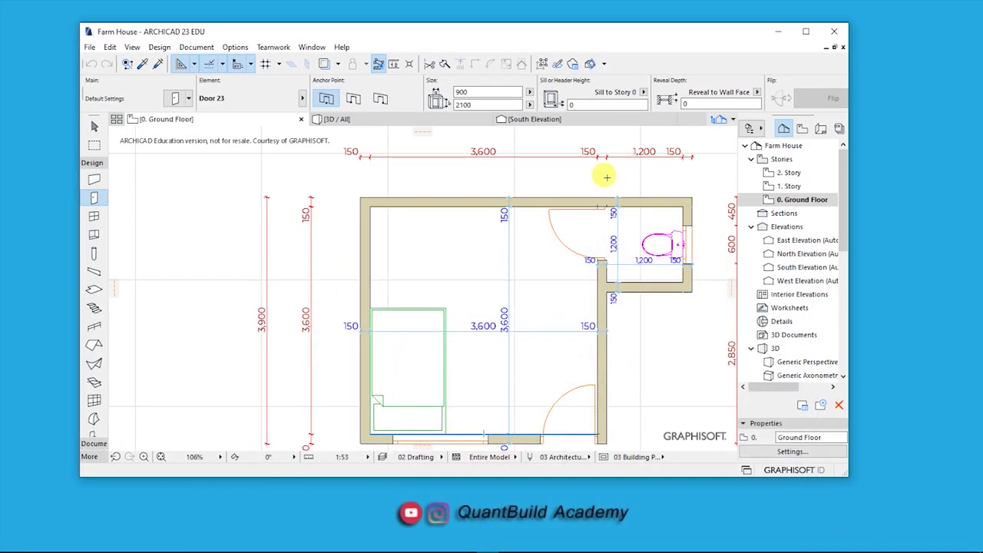
pyautogui.click(807, 33)
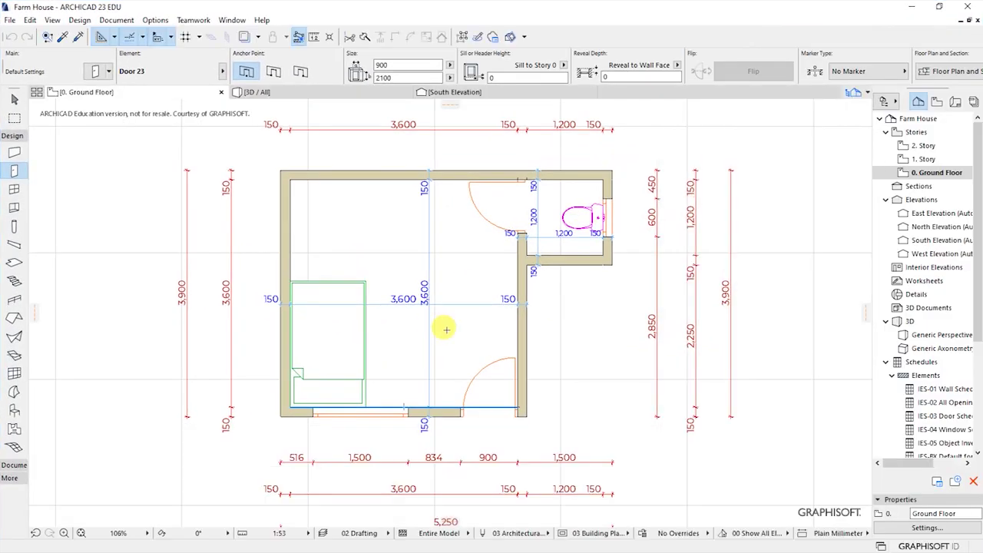
pyautogui.scroll(-1, 520, 402)
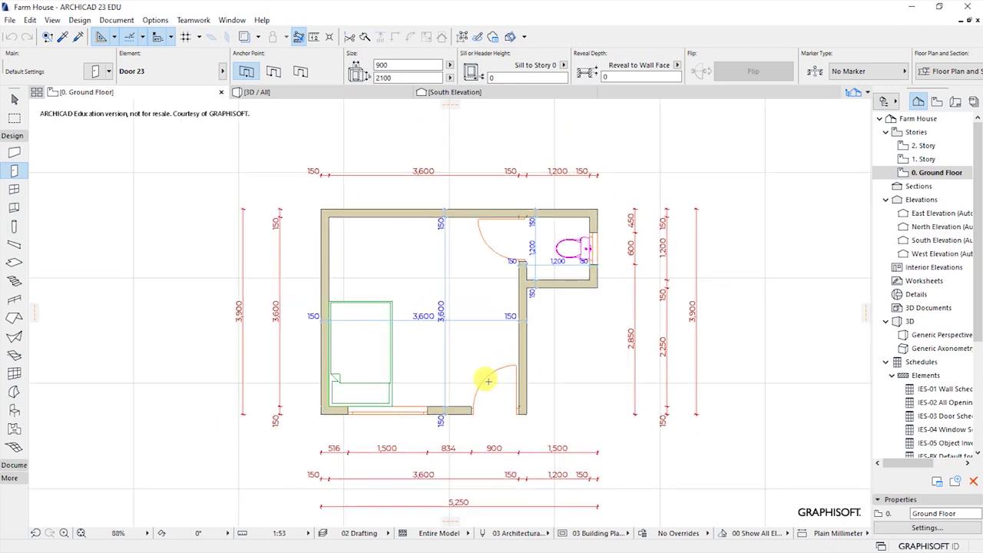
# - Inspect the entrance door's width dimension below the front wall on the ground floor plan
pyautogui.scroll(1, 414, 364)
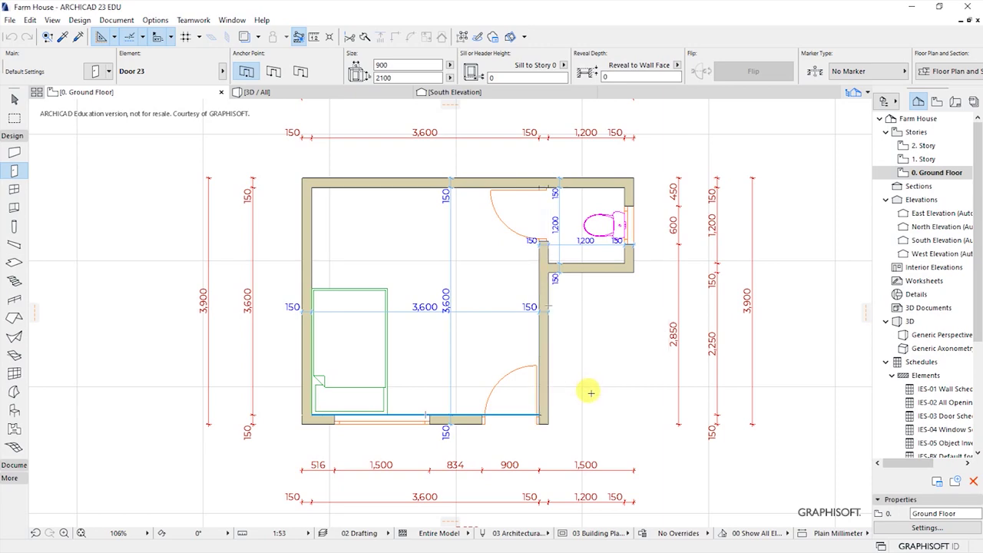
pyautogui.scroll(3, 522, 479)
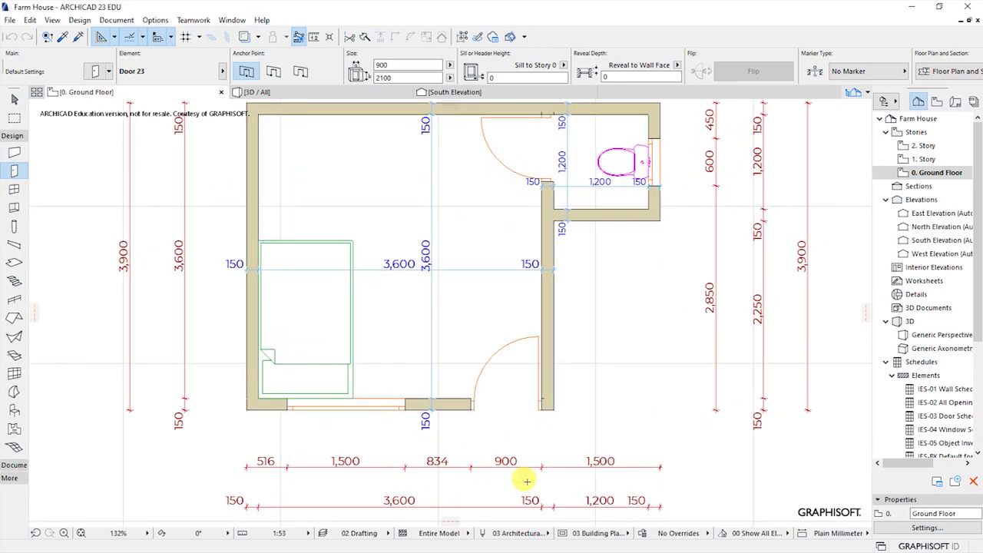
pyautogui.scroll(1, 525, 443)
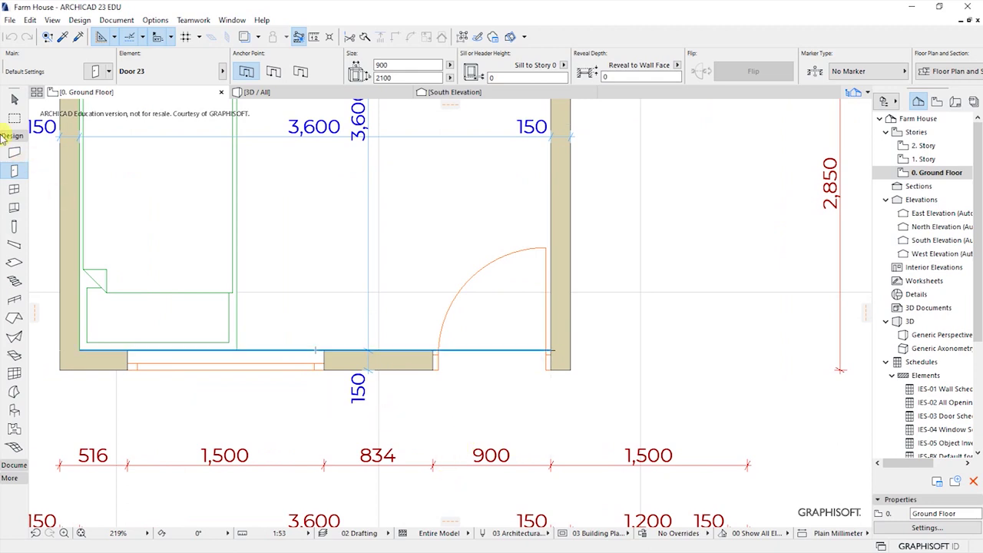
pyautogui.click(10, 102)
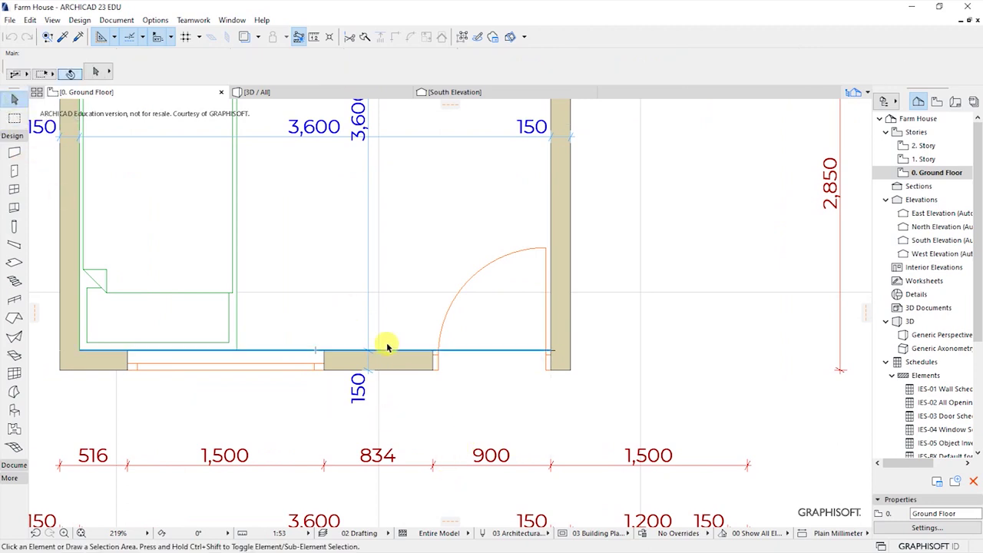
pyautogui.click(480, 454)
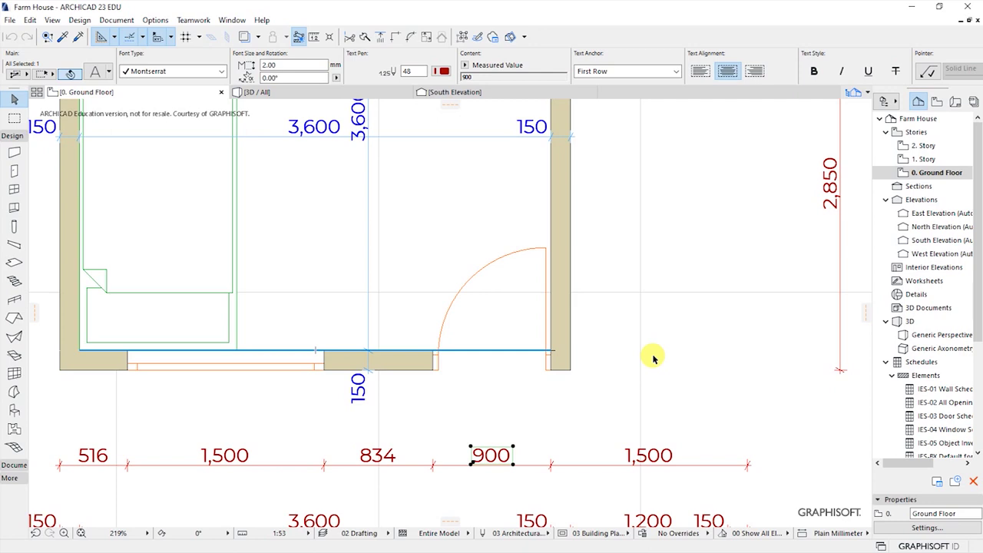
pyautogui.press('Escape')
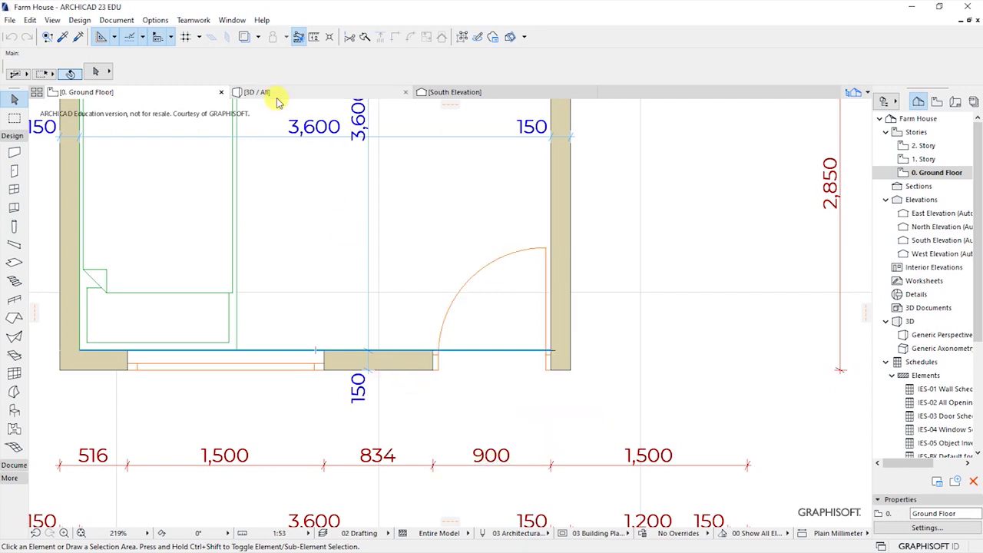
# - Open the South Elevation view and inspect the front window and entrance door
pyautogui.click(453, 95)
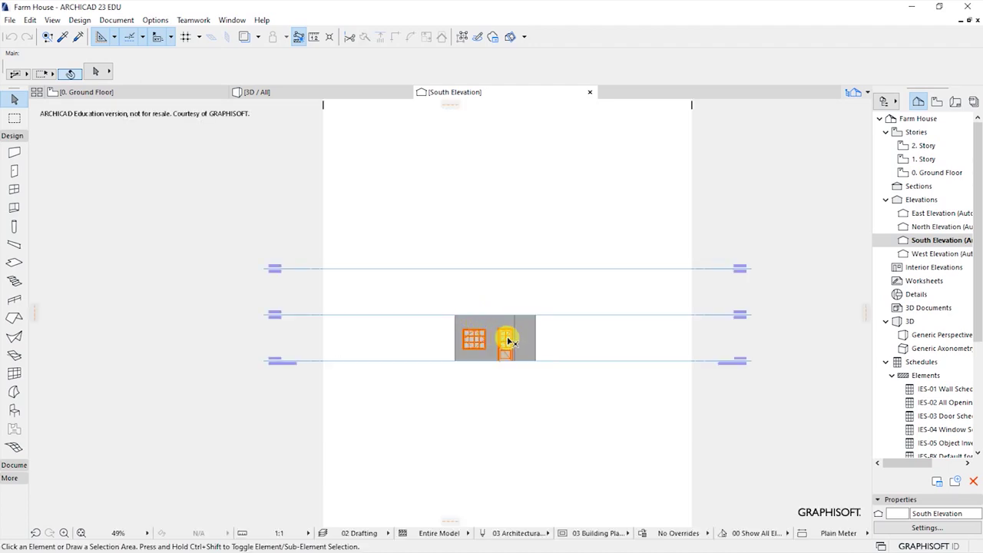
pyautogui.scroll(5, 505, 336)
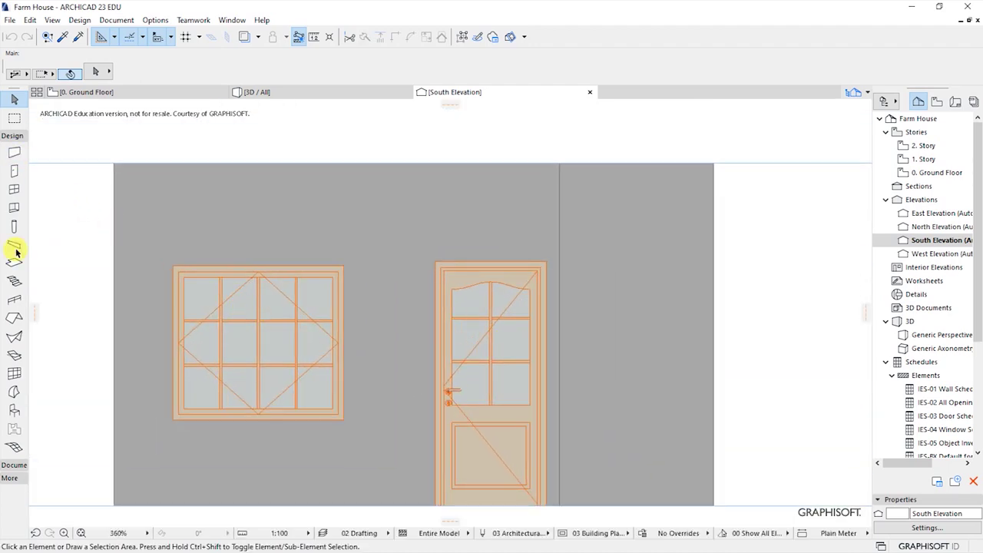
pyautogui.click(16, 467)
pyautogui.click(14, 481)
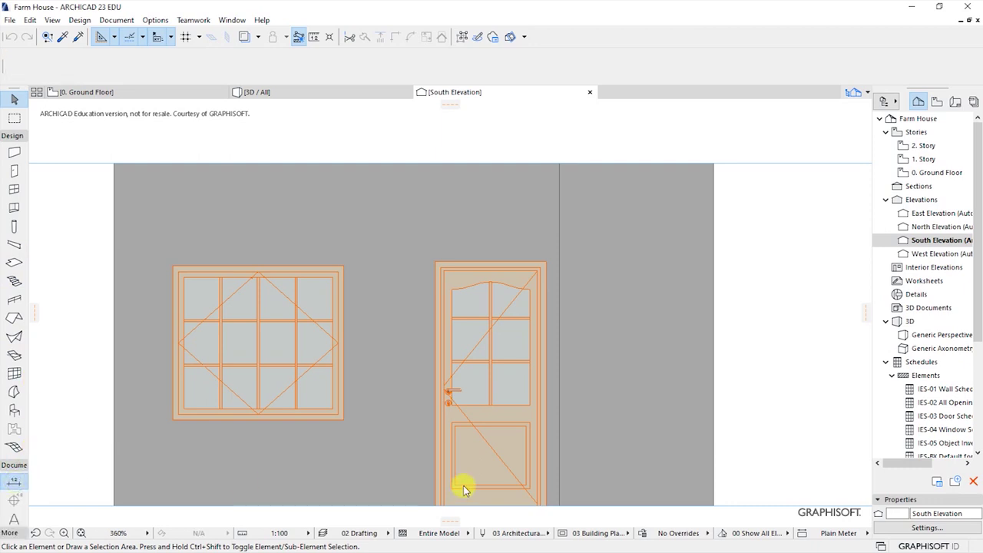
pyautogui.click(545, 261)
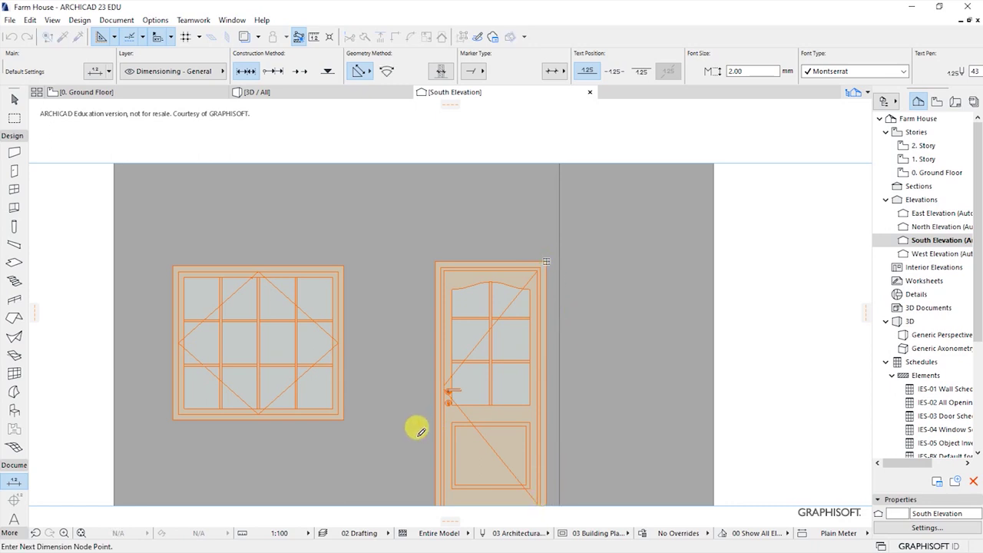
pyautogui.press('Escape')
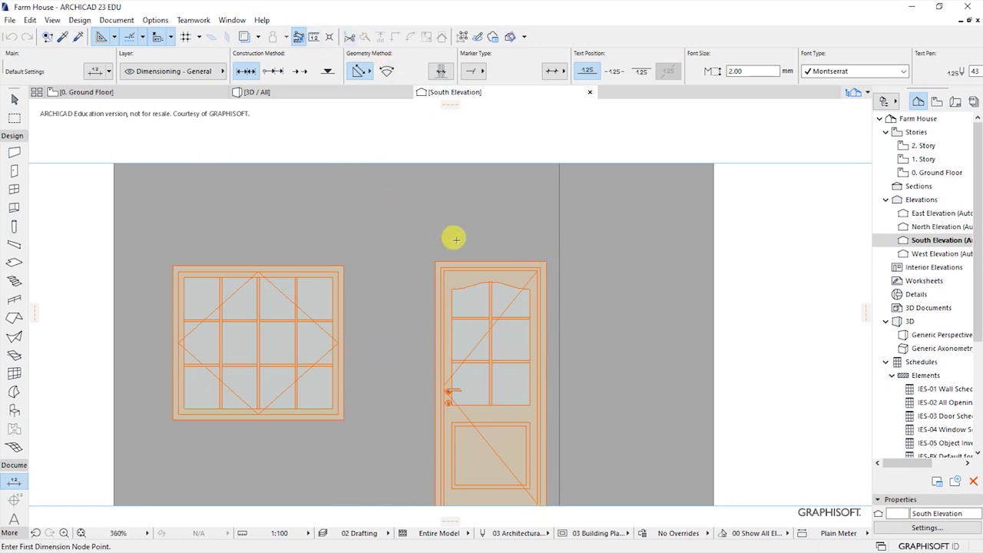
# - Measure the entrance door's height along its outer edge, from the head down to the ground line, on the South Elevation
pyautogui.click(315, 40)
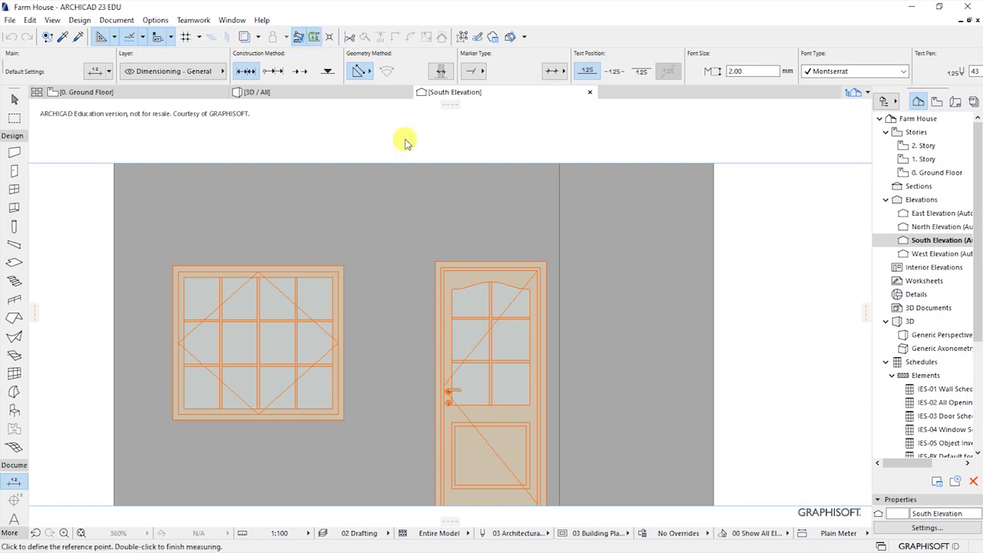
pyautogui.click(546, 262)
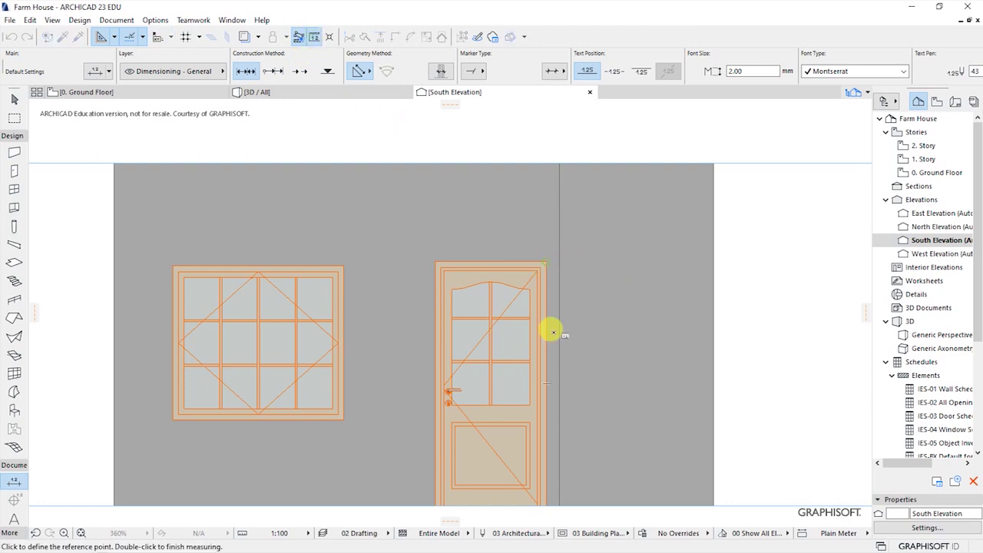
pyautogui.click(545, 504)
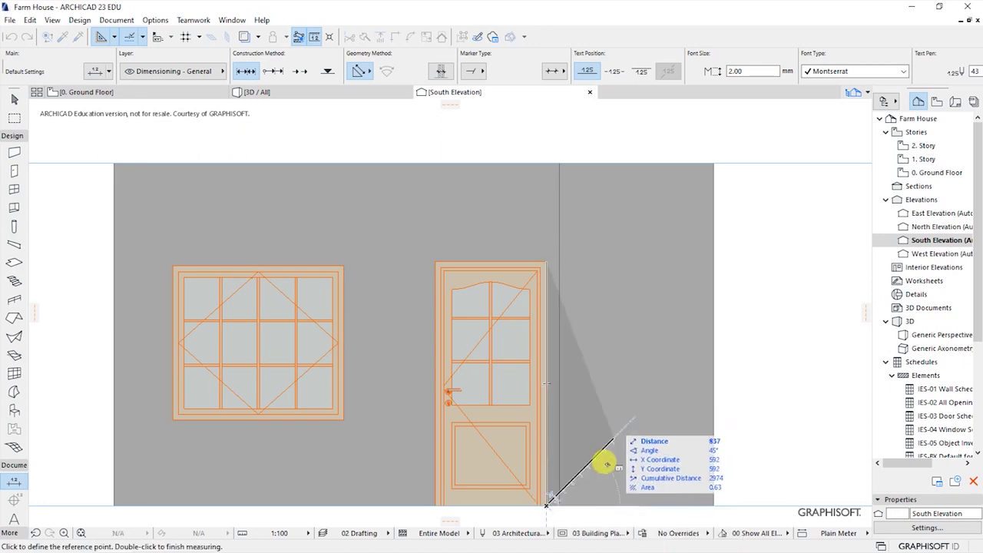
pyautogui.doubleClick(578, 461)
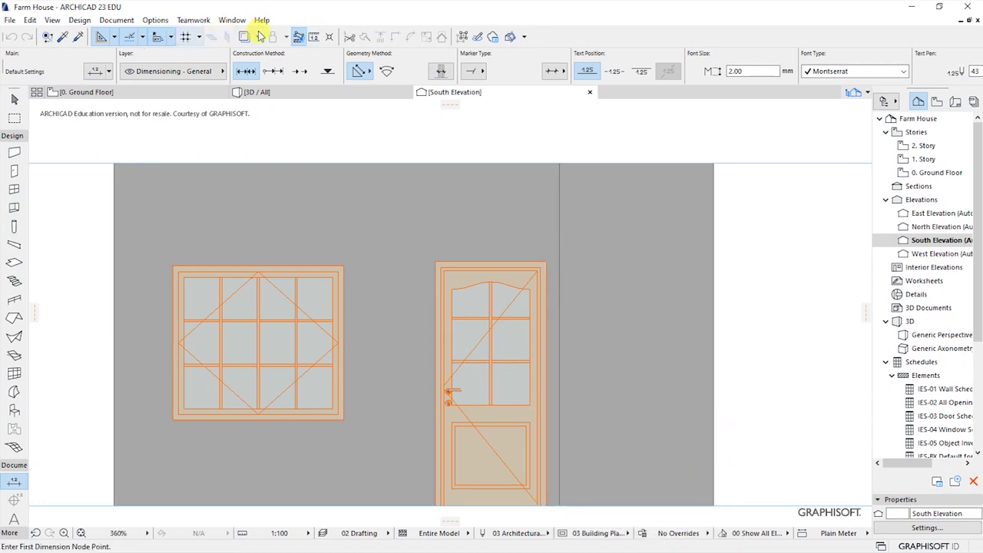
# - Measure from the entrance door's upper outer corner across the door leaf on the South Elevation, then end the measurement
pyautogui.click(313, 38)
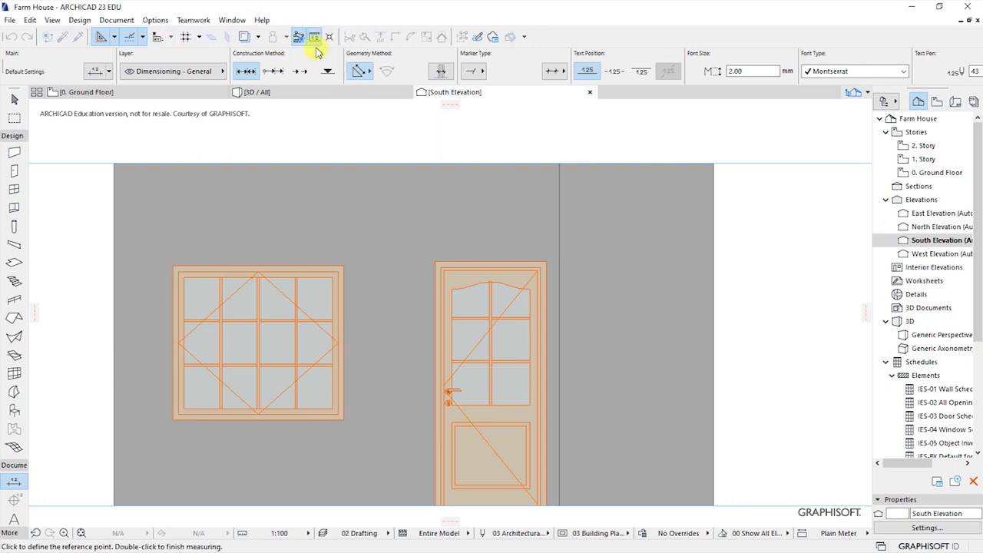
pyautogui.click(541, 266)
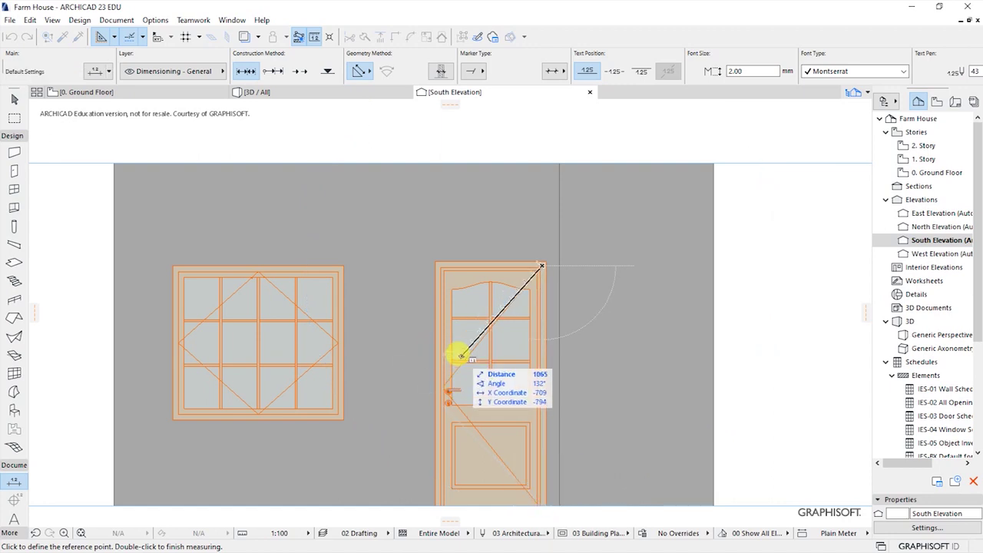
pyautogui.press('Escape')
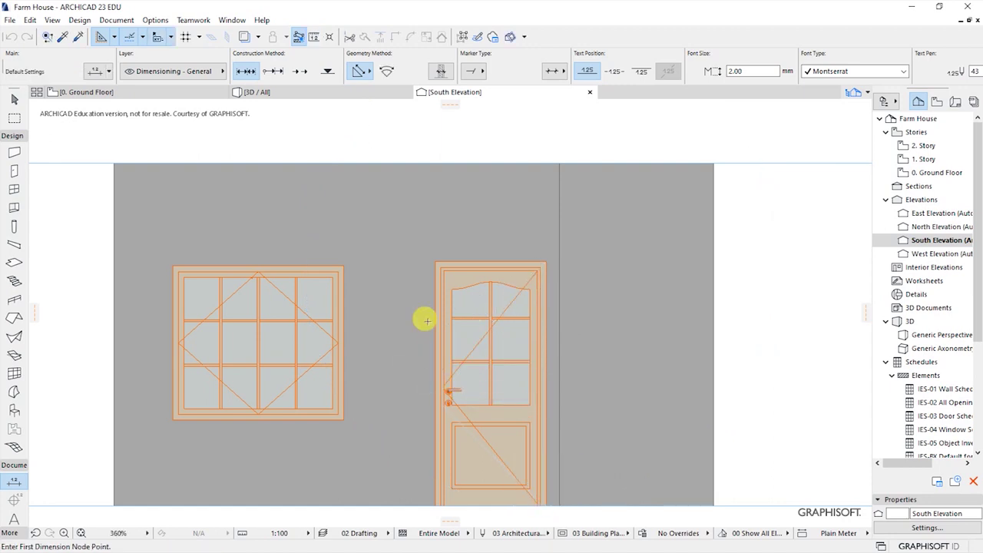
# - Return to the Ground Floor plan, select the entrance door in the front wall and open its selection settings
pyautogui.click(75, 91)
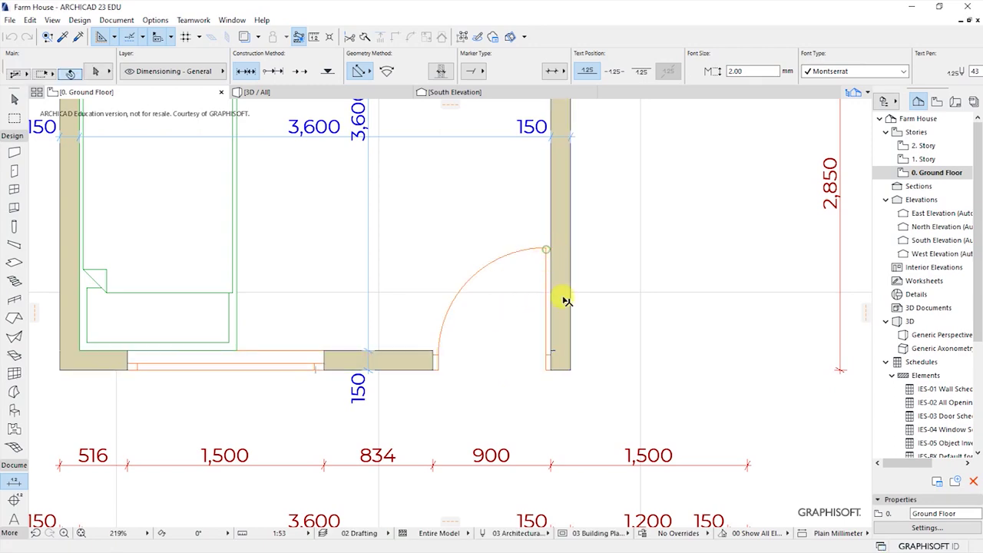
pyautogui.click(564, 301)
pyautogui.scroll(-6, 577, 403)
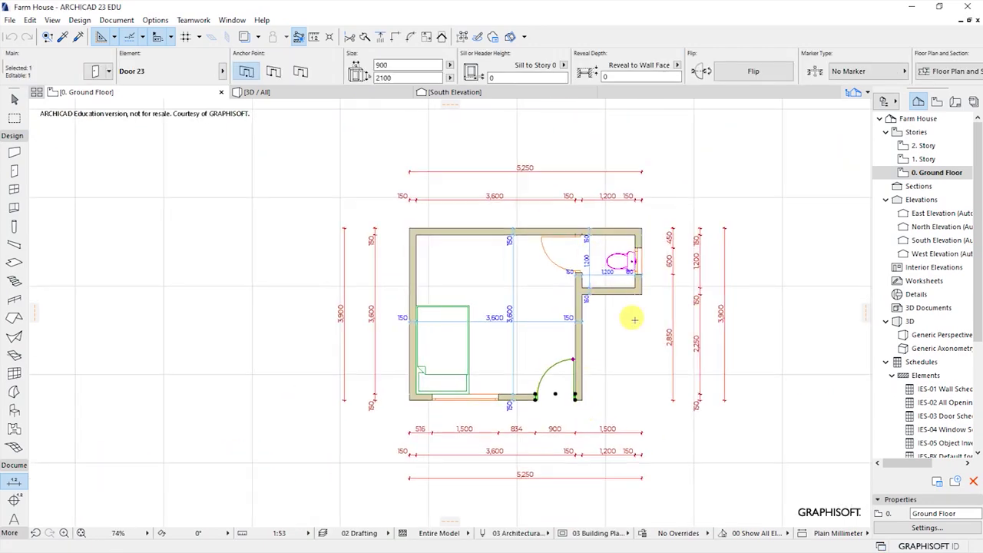
pyautogui.scroll(2, 634, 320)
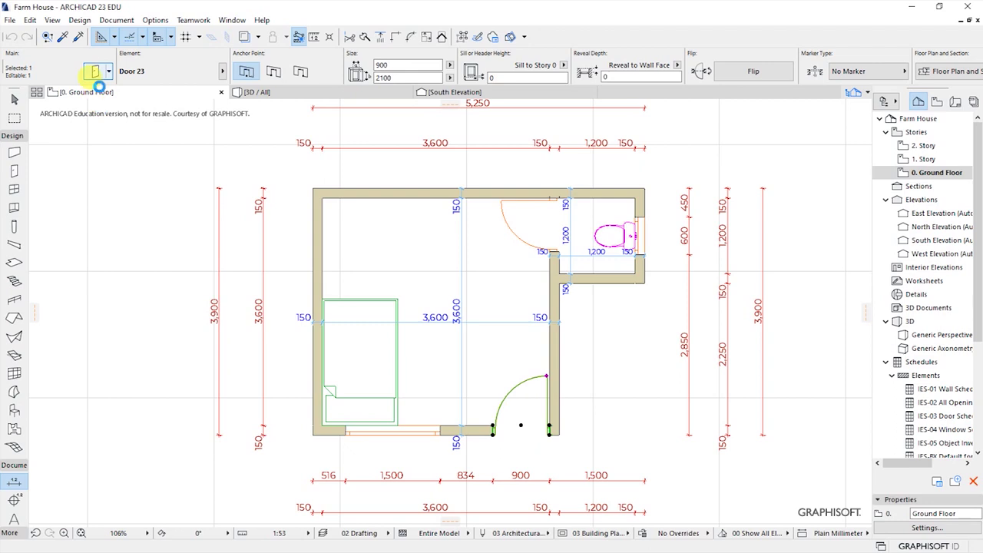
pyautogui.click(93, 71)
pyautogui.moveTo(659, 105); pyautogui.dragTo(476, 239)
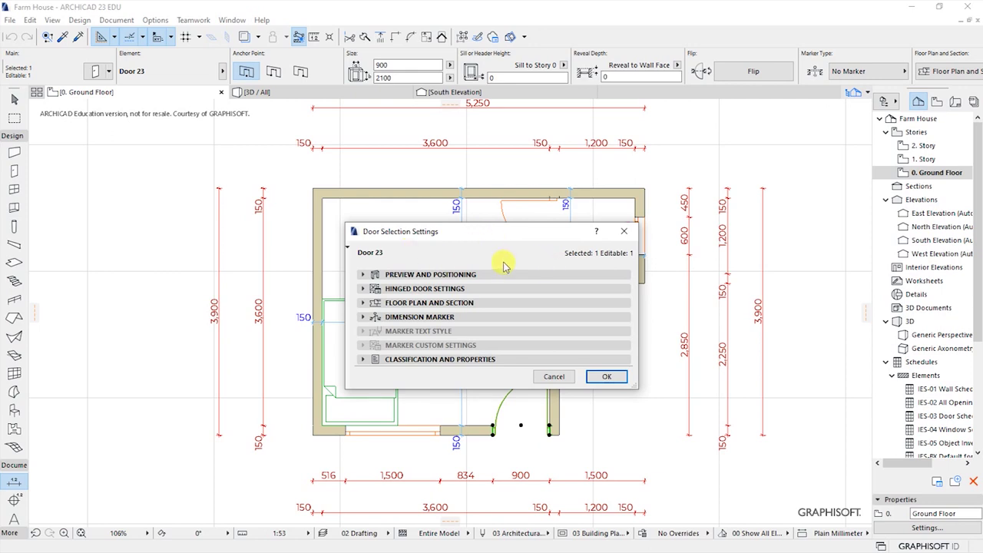
# - Expand the library browser in the door settings and look through the door folders around Hinged Doors 23
pyautogui.click(347, 252)
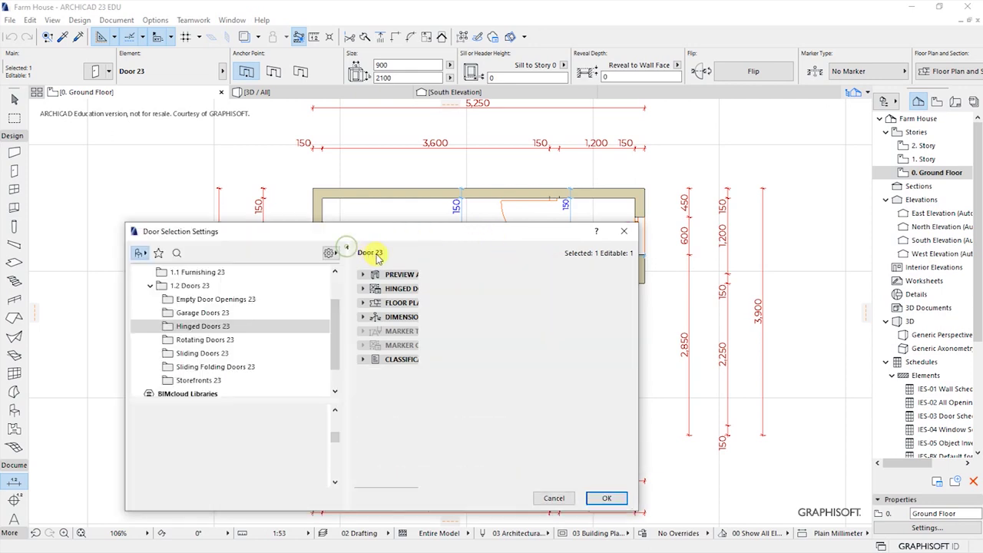
pyautogui.moveTo(407, 232); pyautogui.dragTo(464, 175)
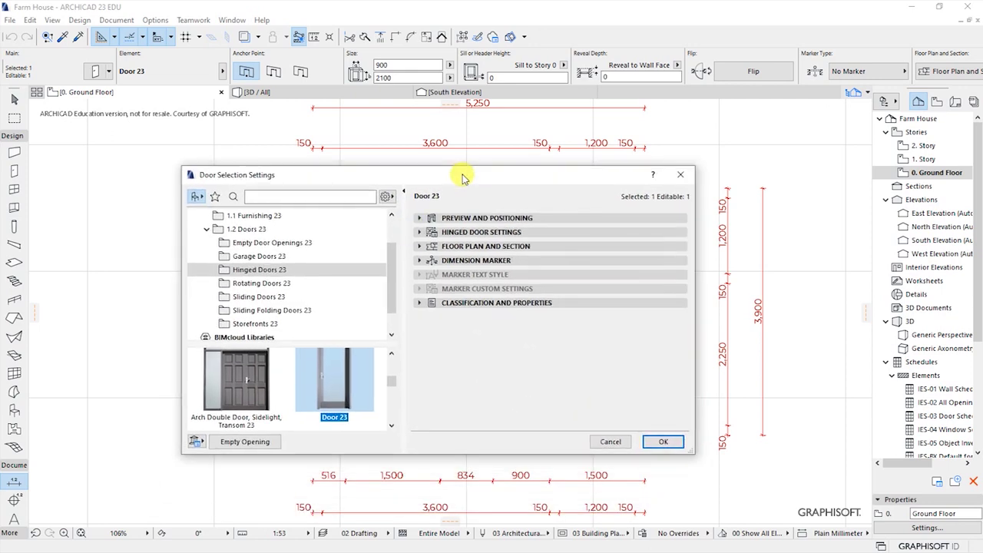
pyautogui.click(308, 270)
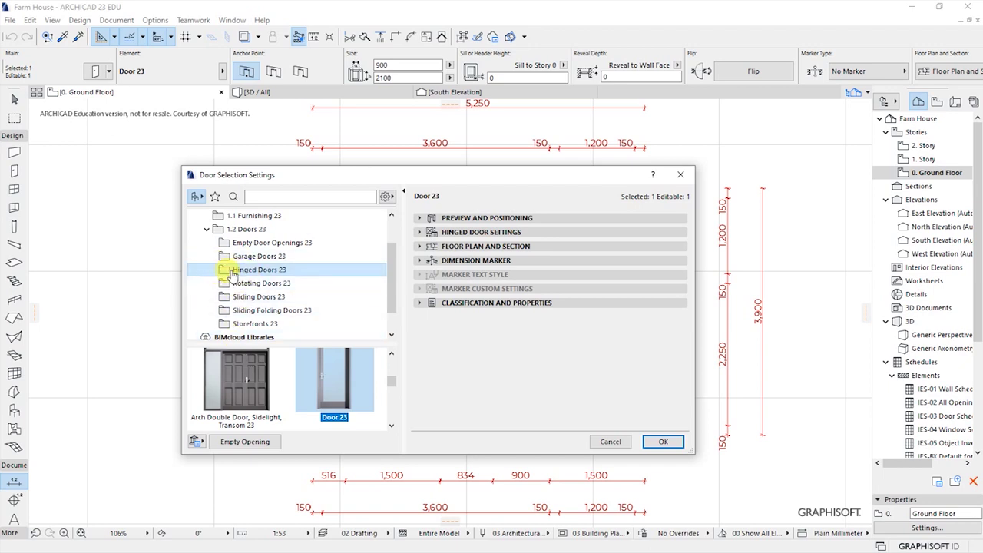
pyautogui.moveTo(395, 299); pyautogui.dragTo(395, 330)
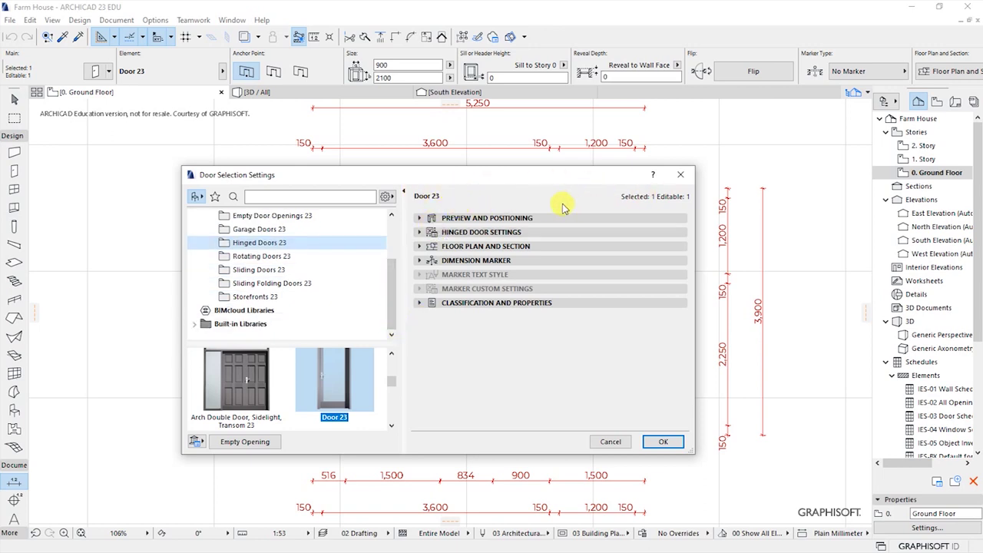
# - Review the entrance door's width, height, sill and reveal values under Preview and Positioning
pyautogui.click(482, 219)
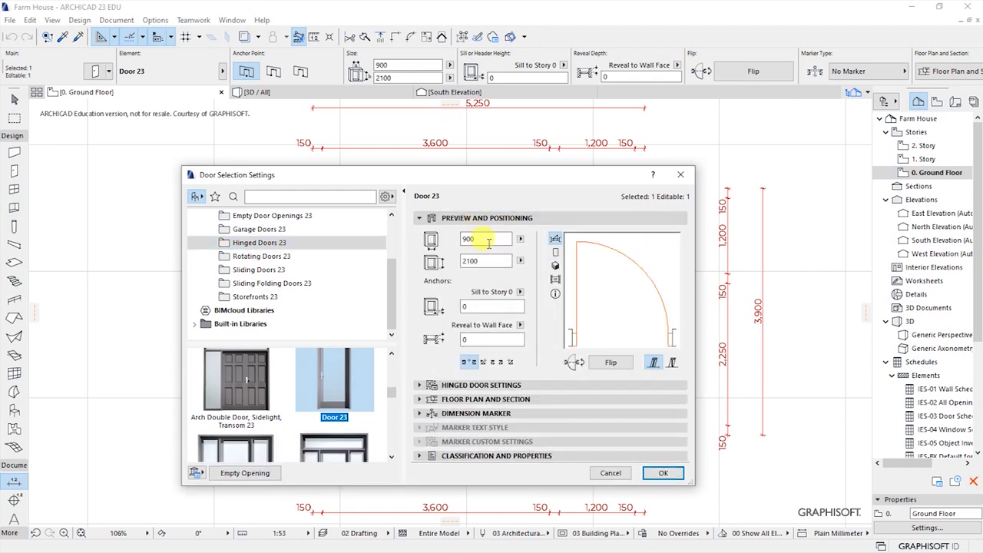
pyautogui.moveTo(478, 177); pyautogui.dragTo(496, 164)
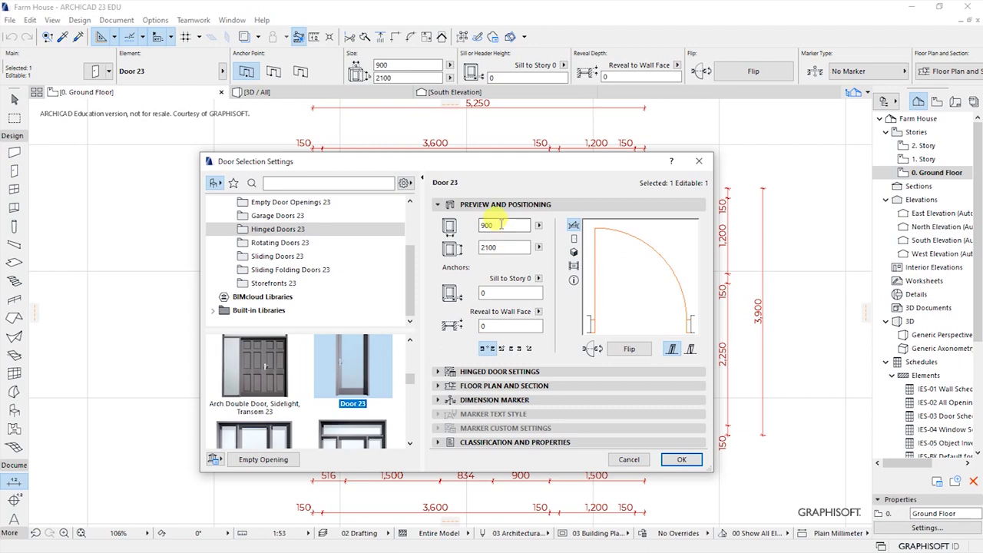
pyautogui.click(500, 225)
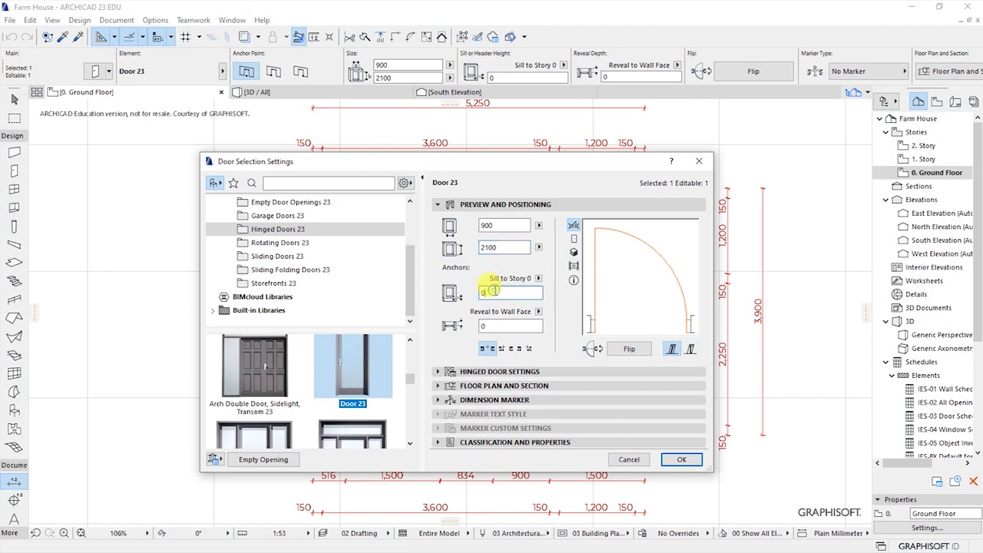
pyautogui.click(492, 324)
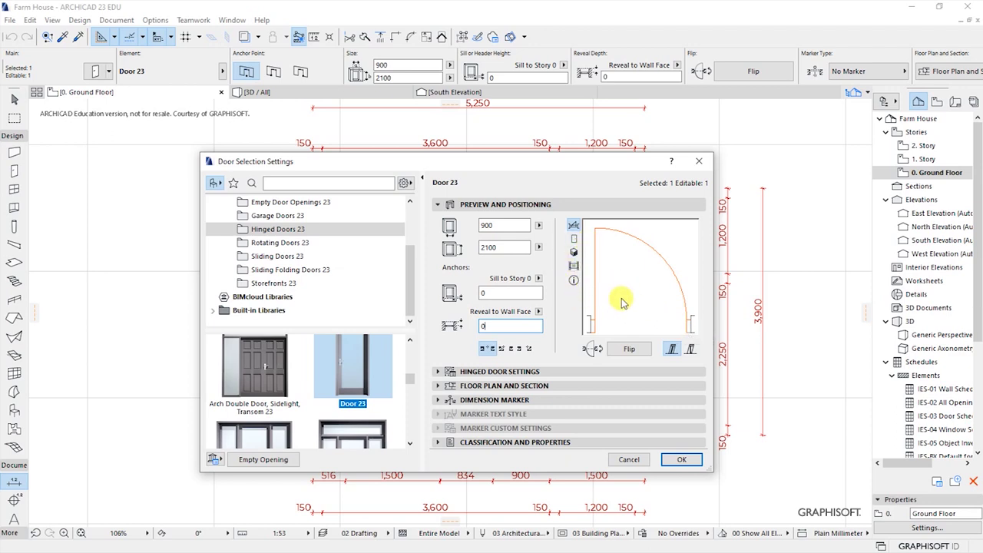
# - Preview the entrance door in front, 3D, plan and image views, and read its library part information
pyautogui.click(573, 239)
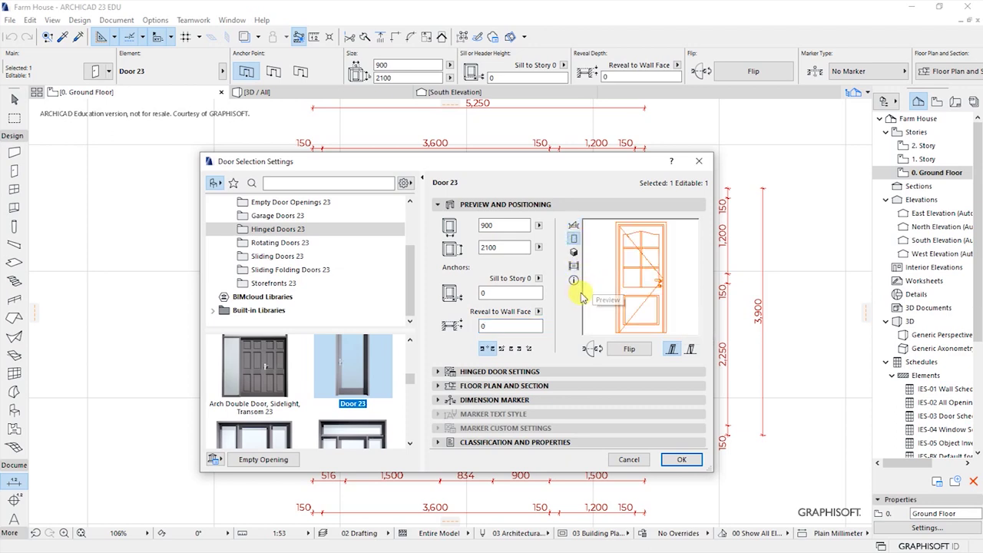
pyautogui.click(574, 253)
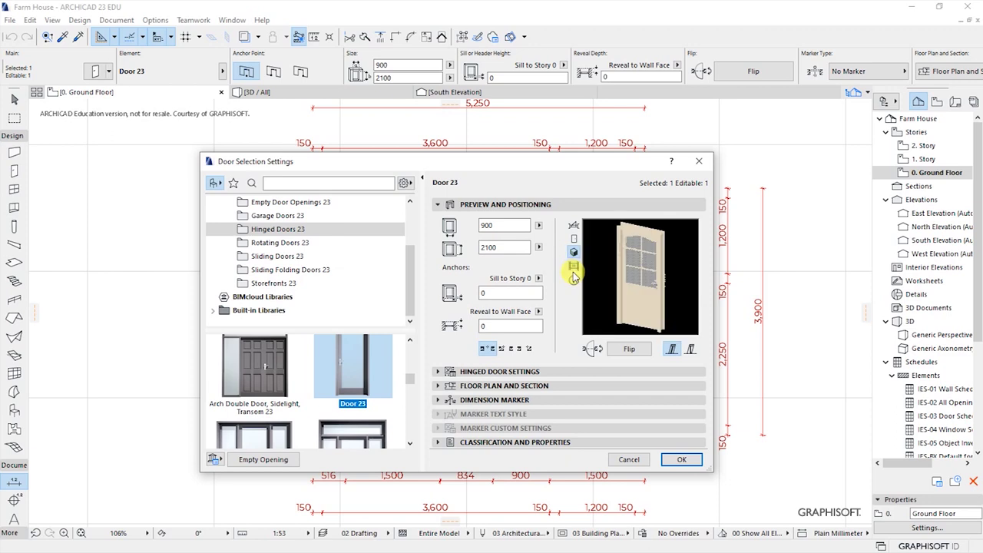
pyautogui.click(573, 228)
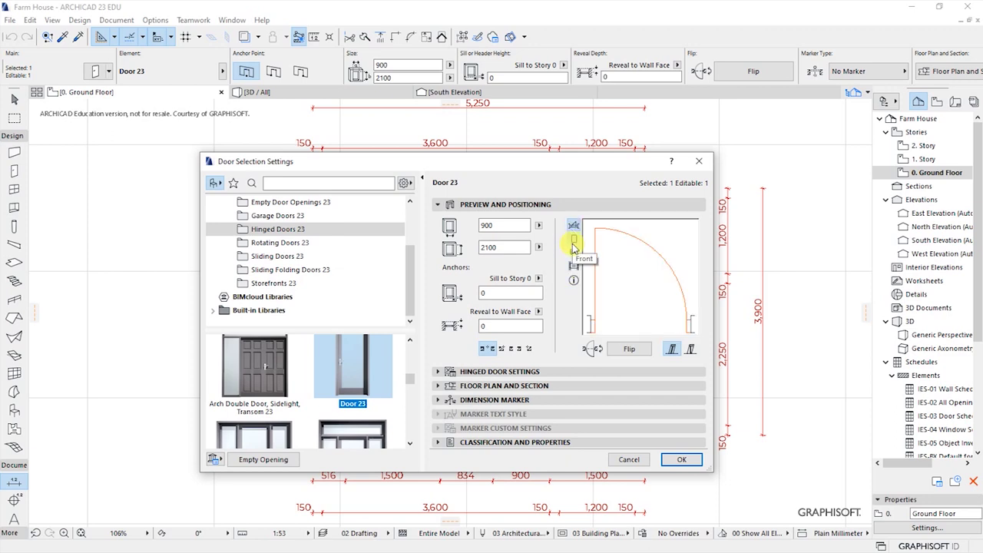
pyautogui.click(573, 241)
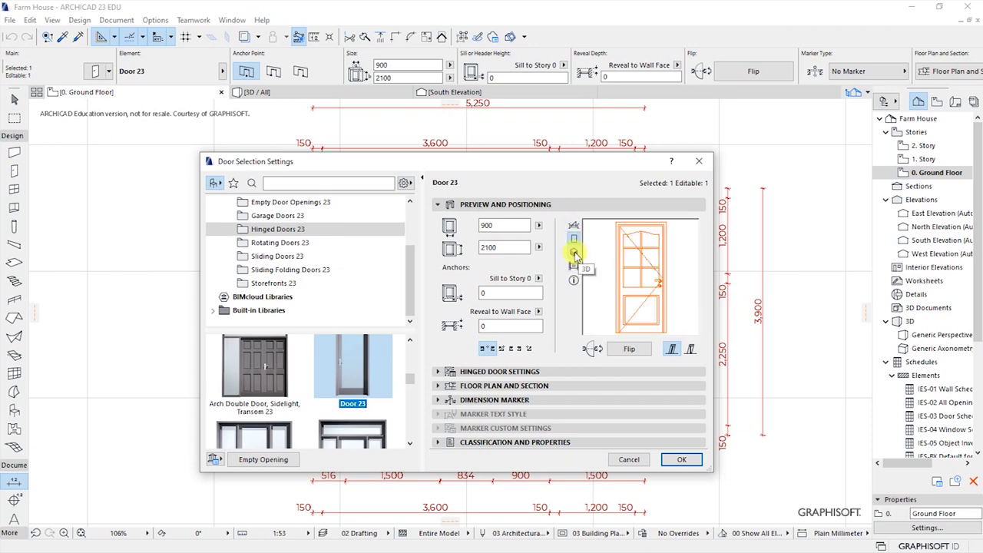
pyautogui.click(573, 253)
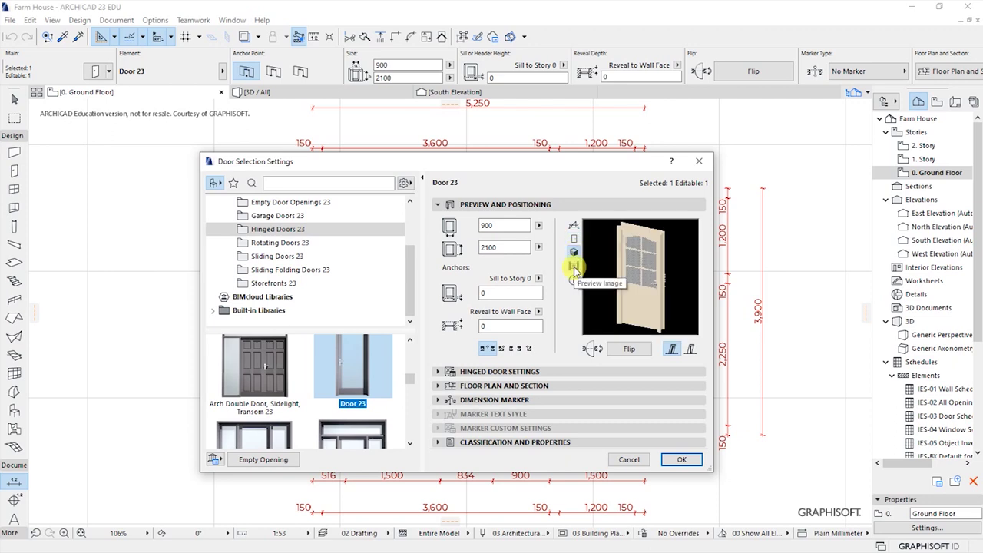
pyautogui.click(573, 266)
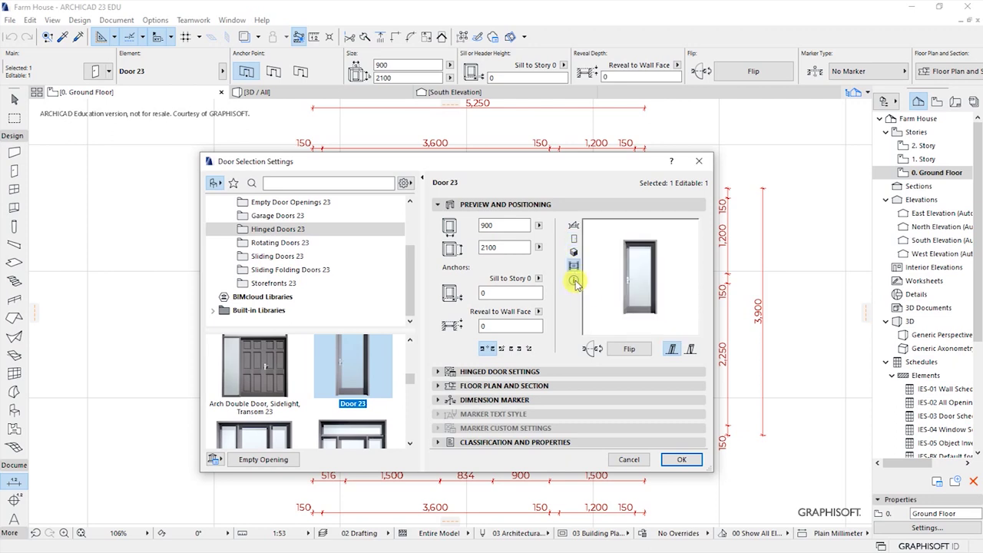
pyautogui.click(574, 282)
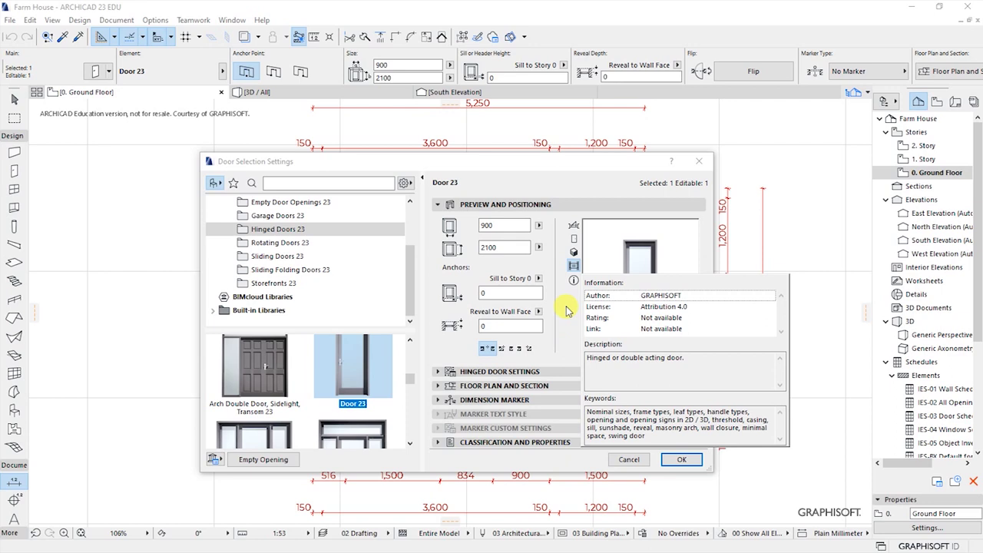
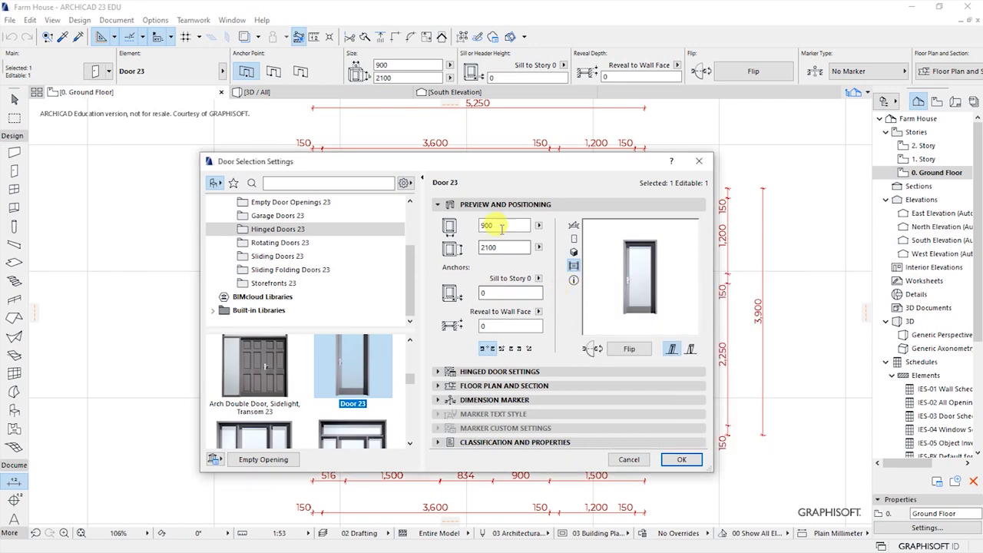
# - Examine the entrance door's Hinged Door Settings, including the available door leaf styles, without changing the style
pyautogui.click(503, 205)
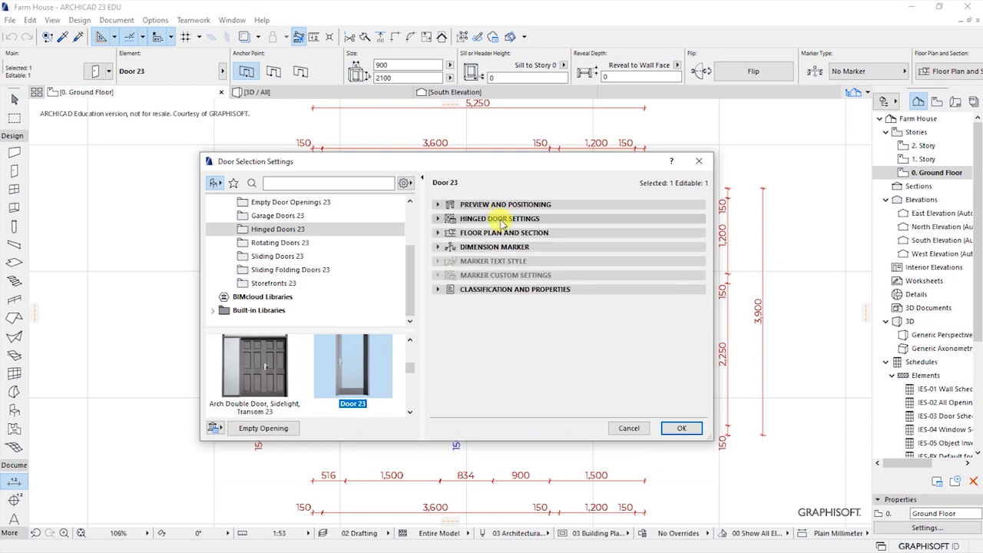
pyautogui.click(501, 219)
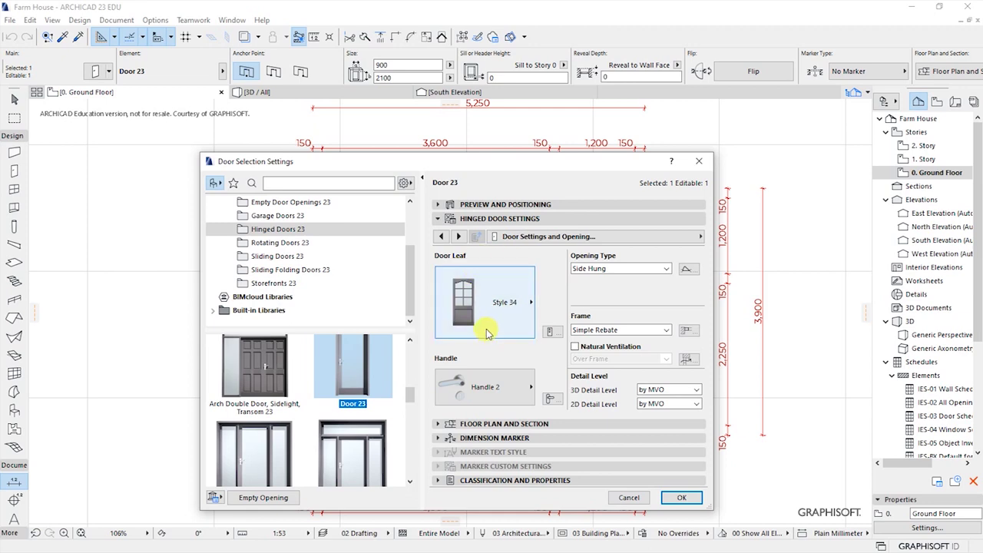
pyautogui.click(490, 307)
pyautogui.click(495, 260)
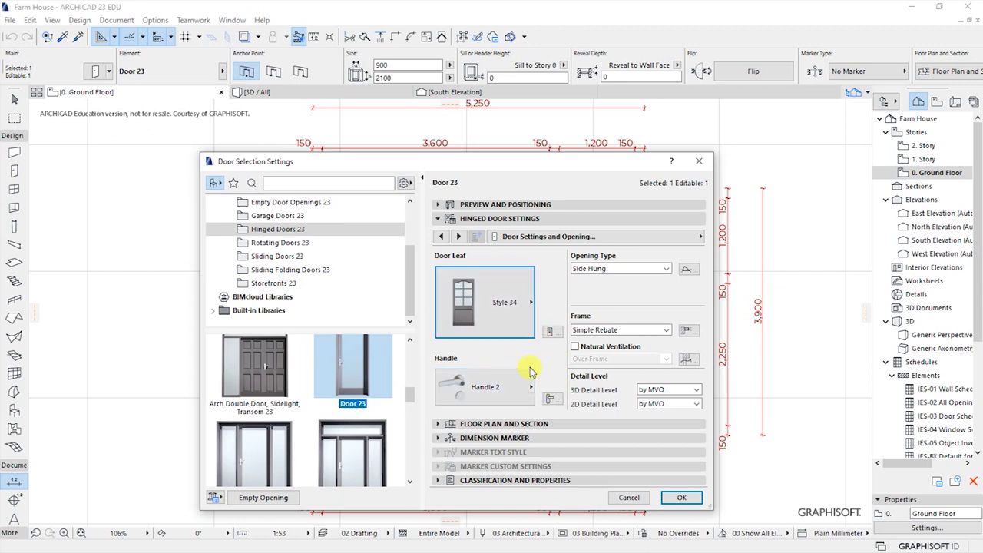
pyautogui.click(499, 219)
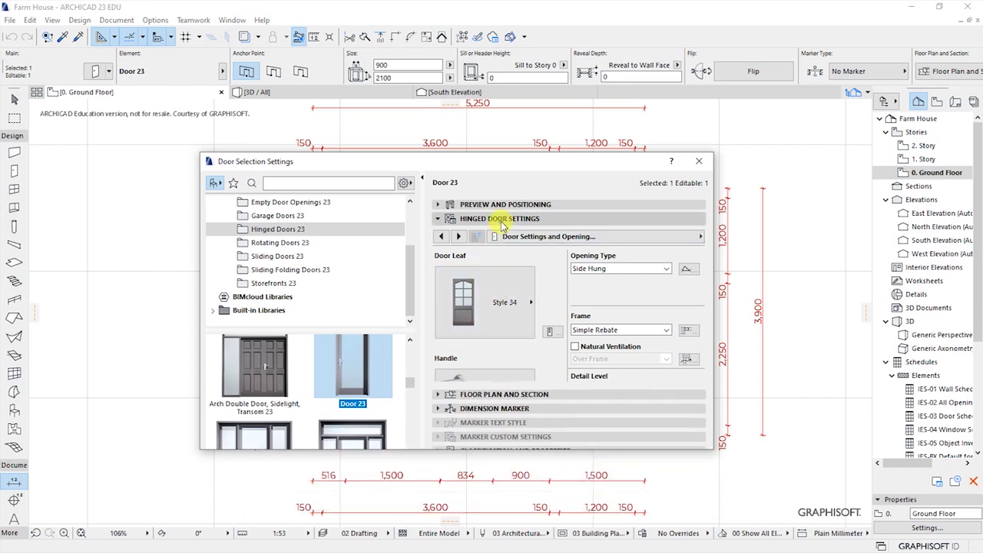
# - Examine the door's Floor Plan and Section settings for floor plan display, symbol lines and cut surfaces
pyautogui.click(508, 232)
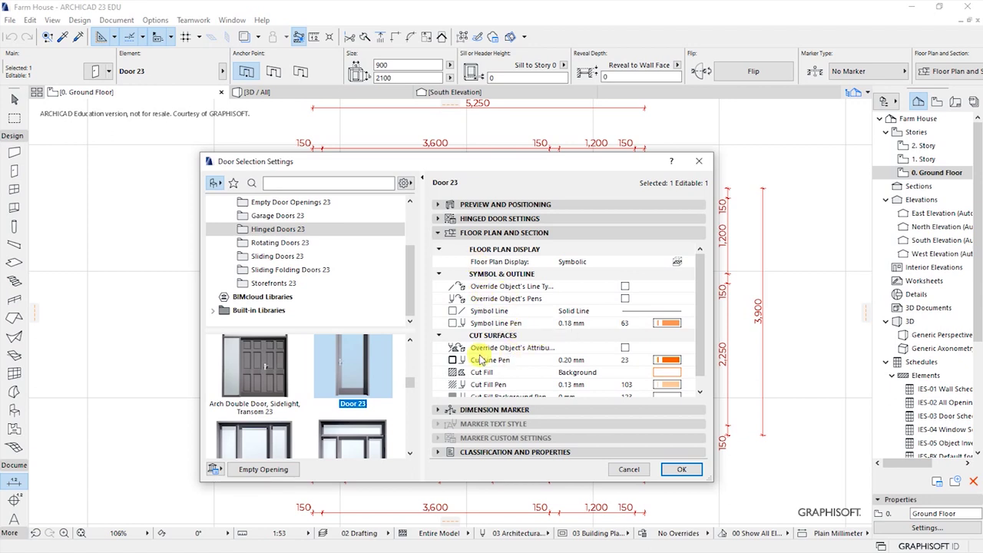
pyautogui.moveTo(696, 361); pyautogui.dragTo(695, 373)
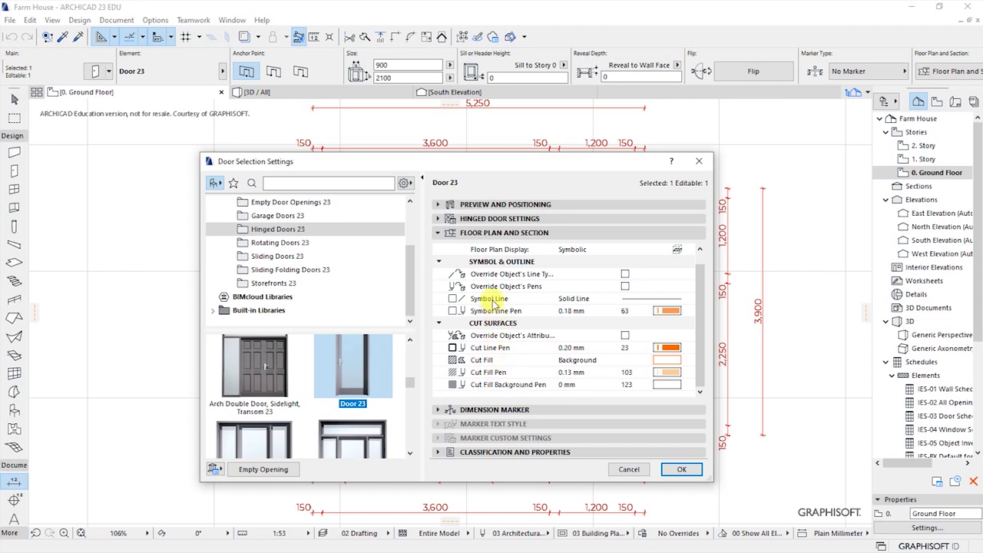
pyautogui.click(478, 233)
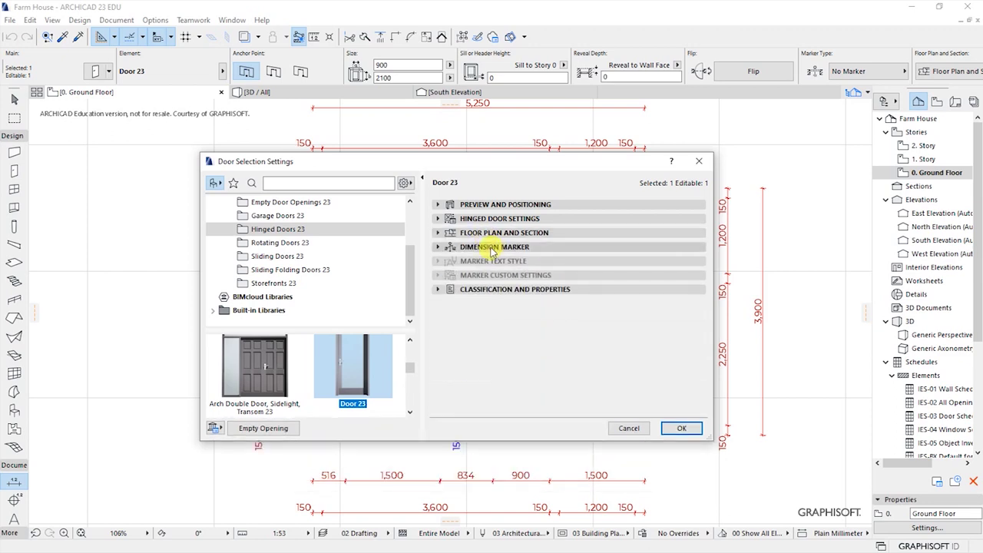
# - Examine the Dimension Marker options for the entrance door, including loading another door marker from file, then close the door settings
pyautogui.click(492, 249)
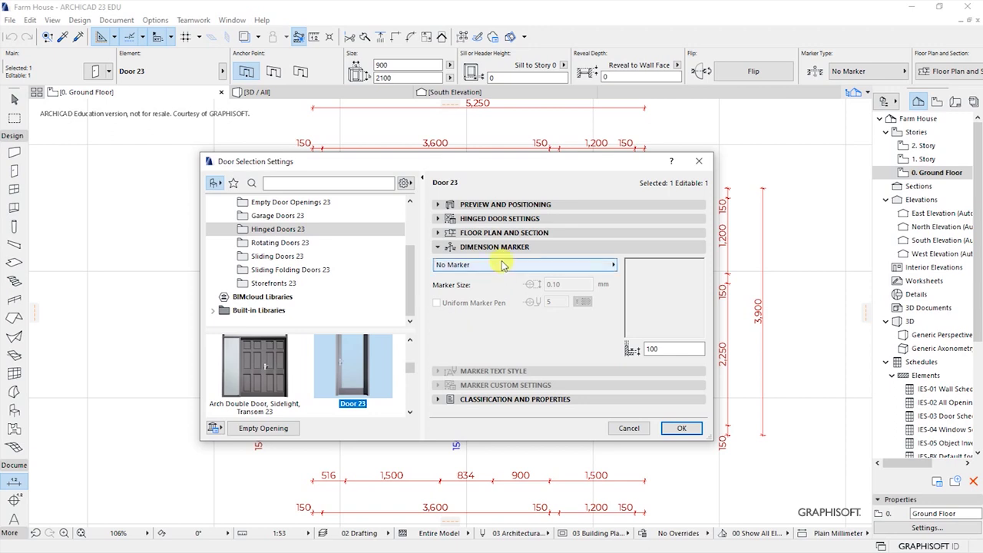
pyautogui.click(495, 246)
pyautogui.click(495, 246)
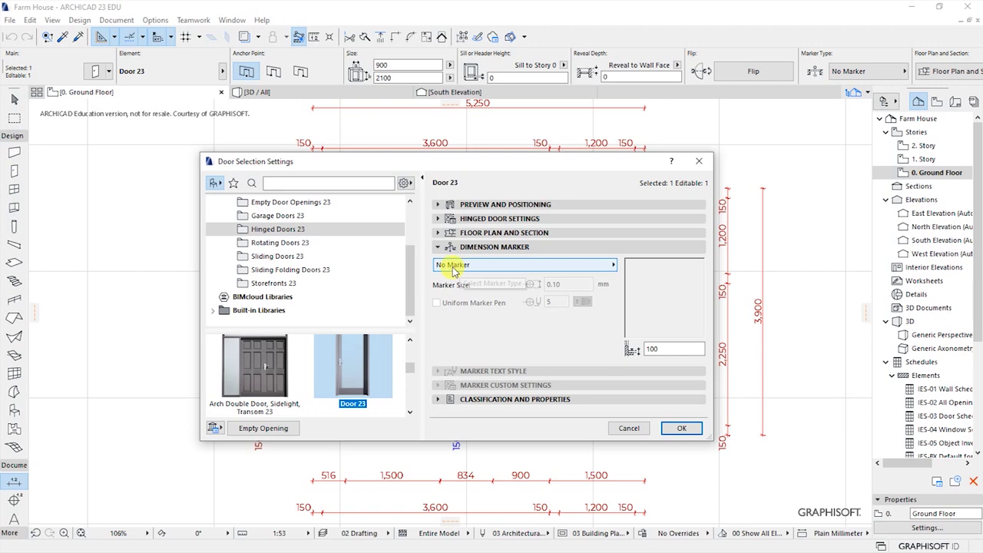
pyautogui.click(507, 268)
pyautogui.click(503, 285)
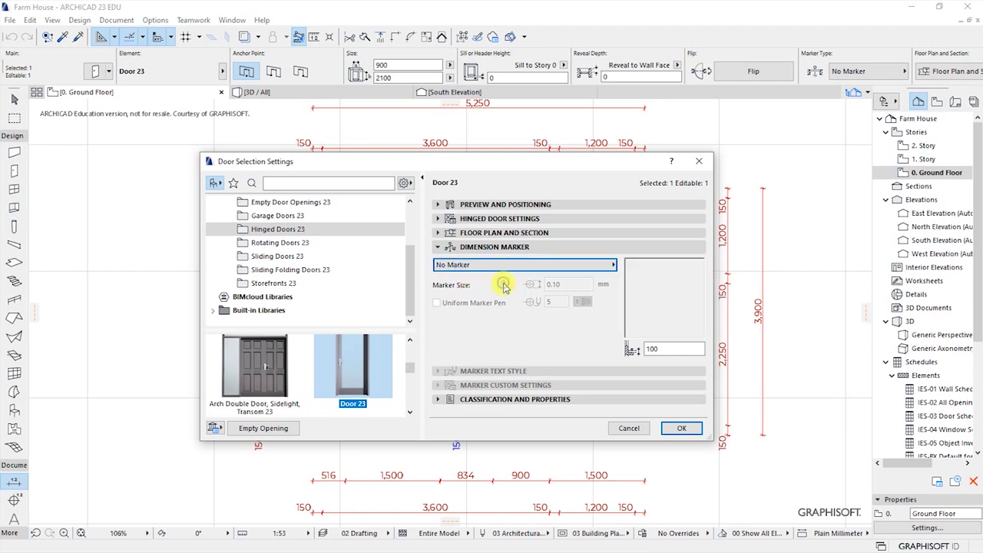
pyautogui.click(614, 265)
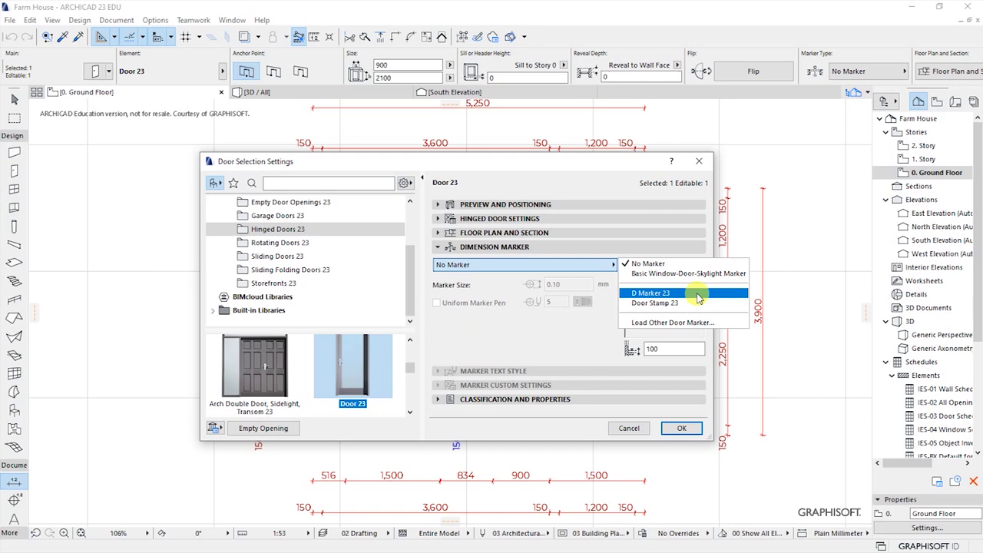
pyautogui.click(647, 322)
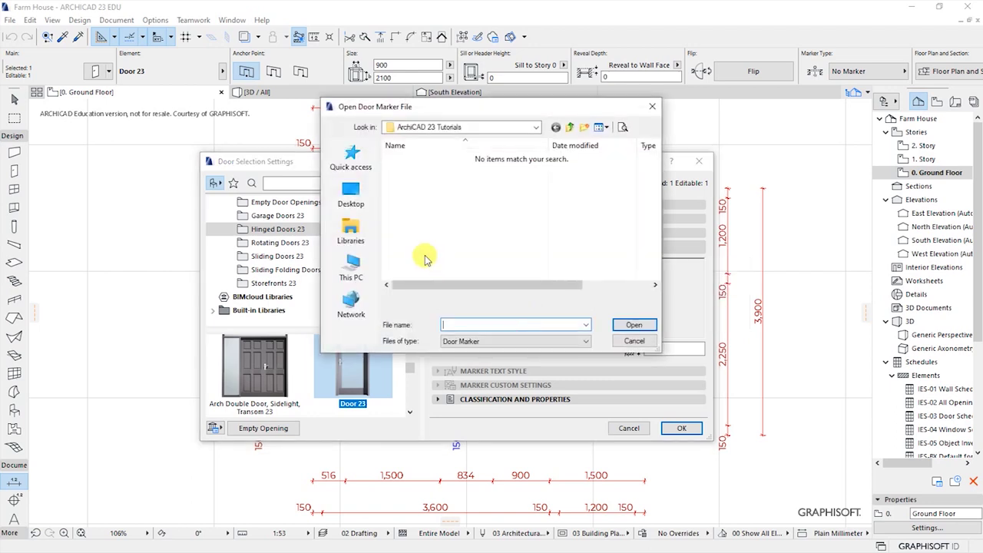
pyautogui.click(631, 343)
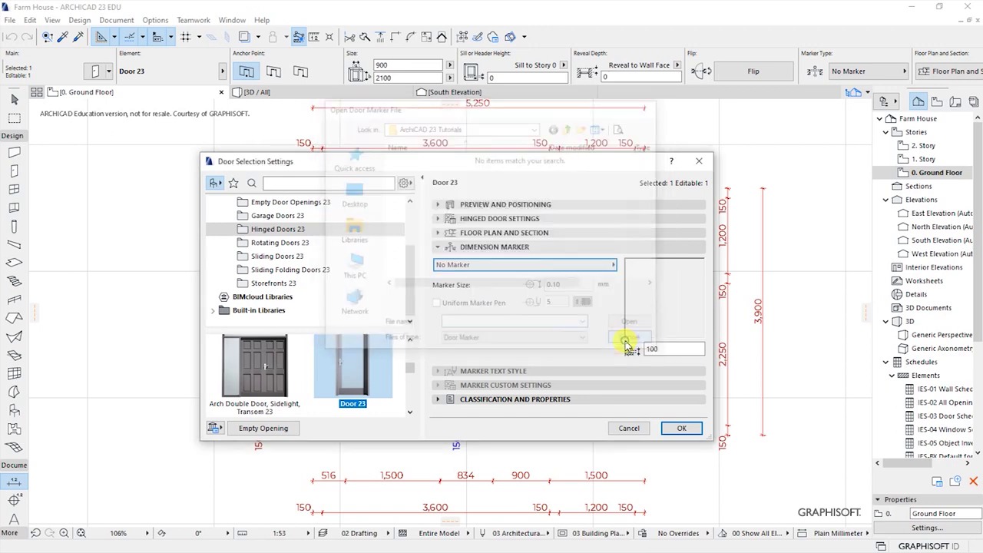
pyautogui.click(676, 428)
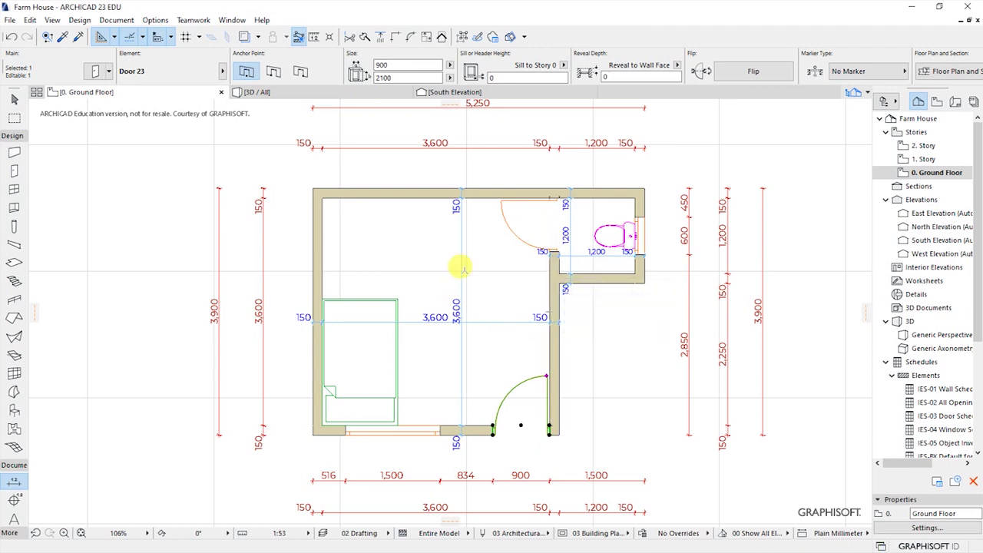
# - Add the bathroom door to the entrance door selection and give both doors the Basic Window-Door-Skylight Marker
pyautogui.click(454, 291)
pyautogui.keyDown('shift'); pyautogui.click(500, 198); pyautogui.keyUp('shift')
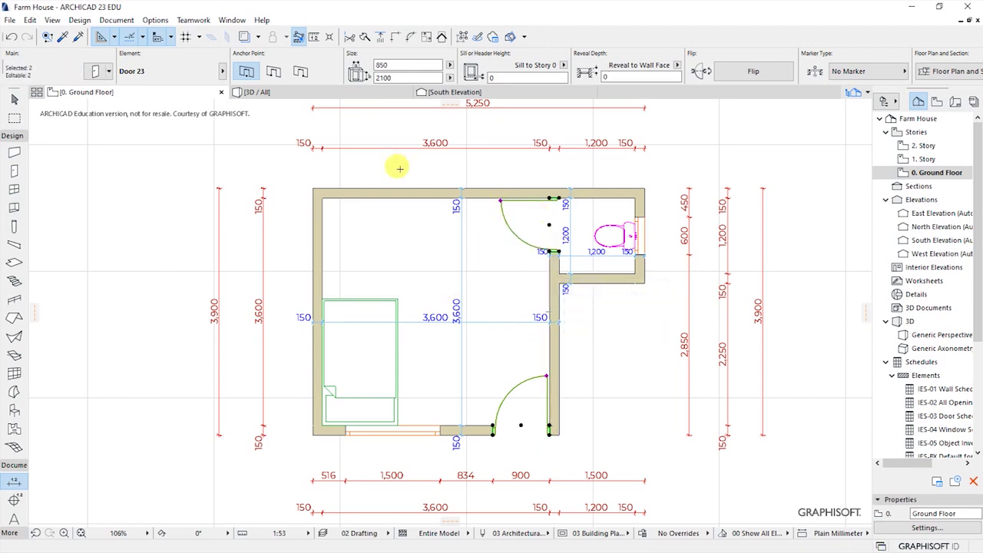
pyautogui.click(92, 72)
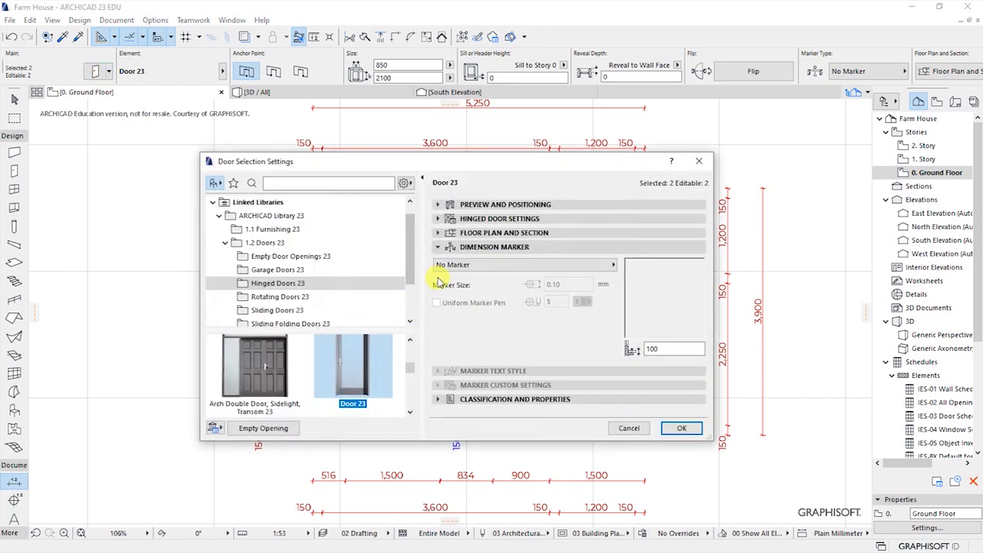
pyautogui.click(486, 249)
pyautogui.click(486, 249)
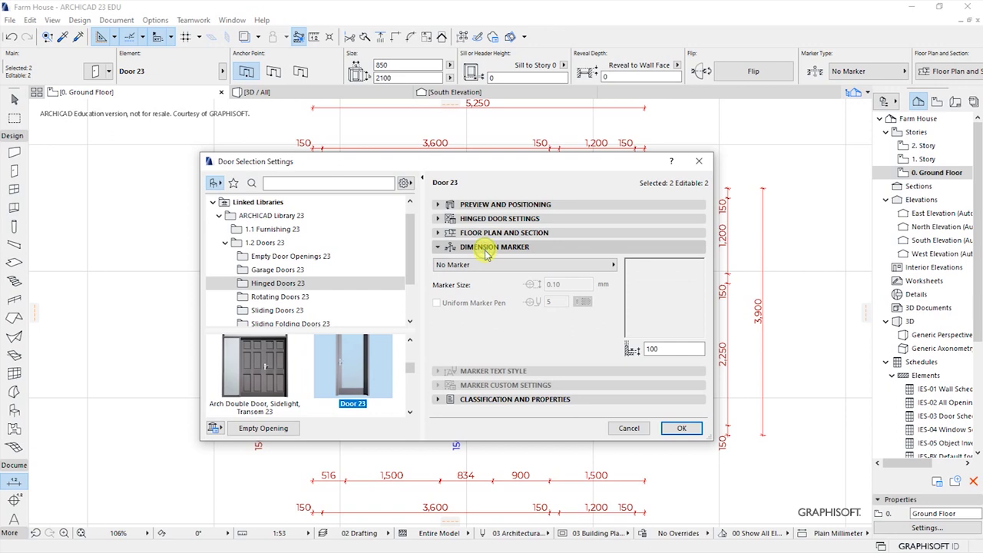
pyautogui.click(611, 266)
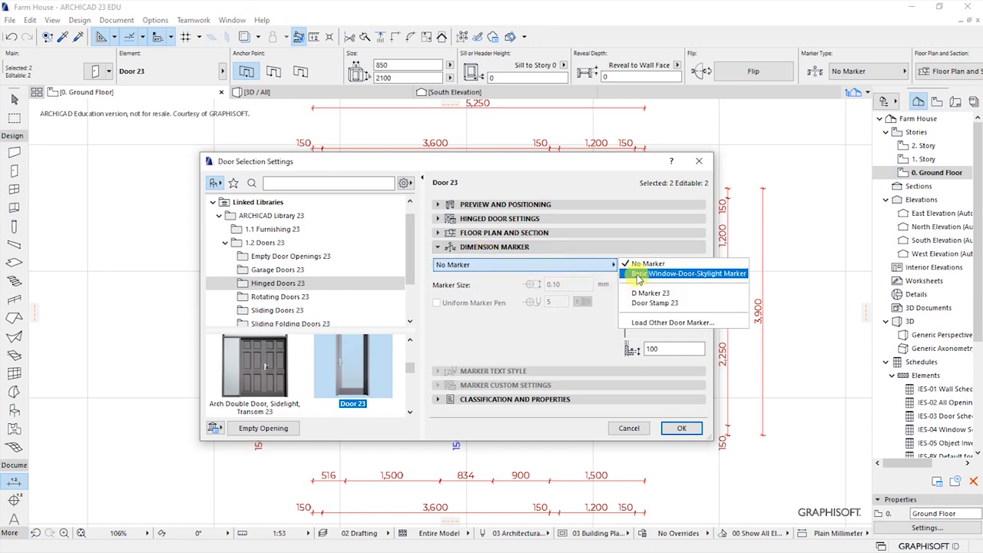
pyautogui.click(638, 275)
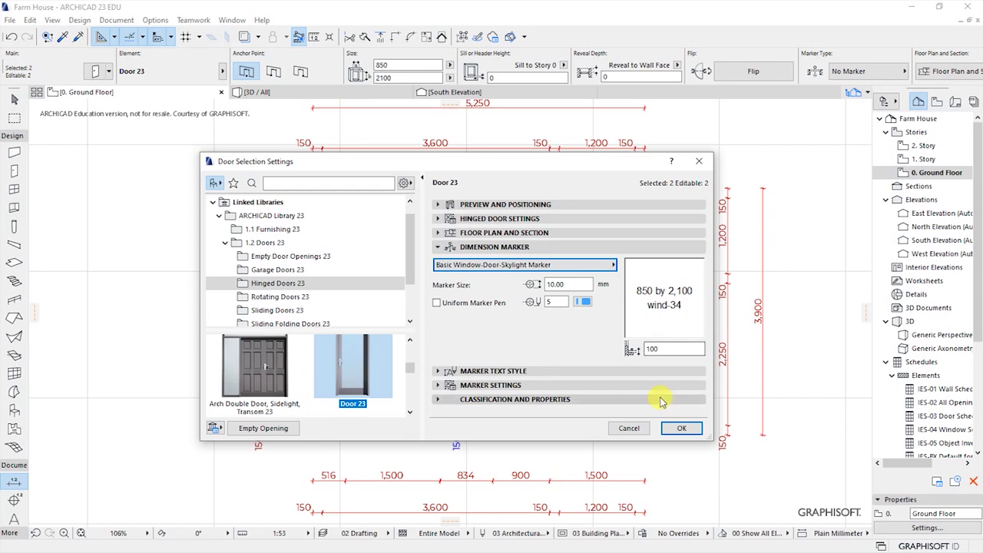
pyautogui.click(678, 428)
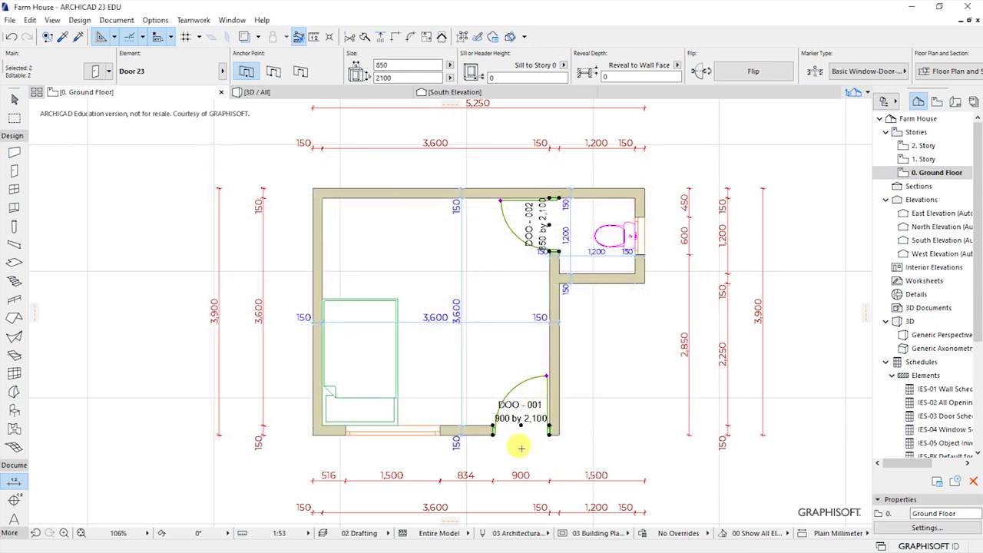
# - Inspect the ID and size labels of the basic markers at the entrance door and the bathroom door on the floor plan
pyautogui.scroll(5, 530, 438)
pyautogui.scroll(-4, 500, 395)
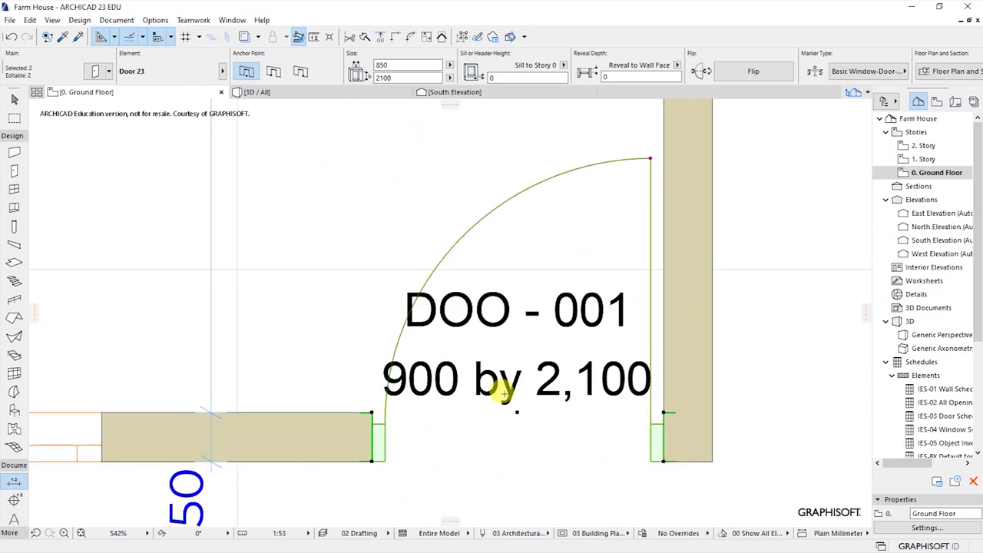
pyautogui.scroll(1, 523, 414)
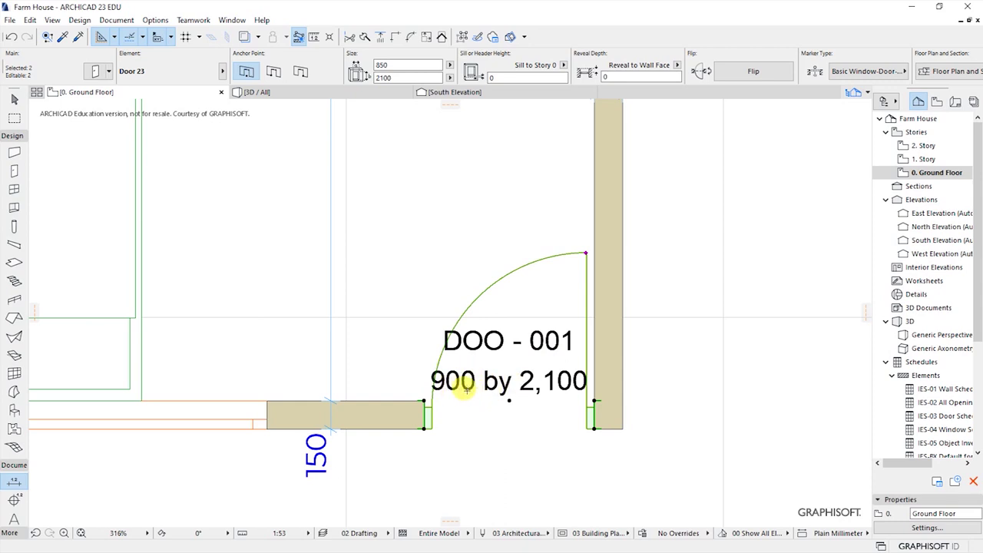
pyautogui.scroll(-6, 530, 478)
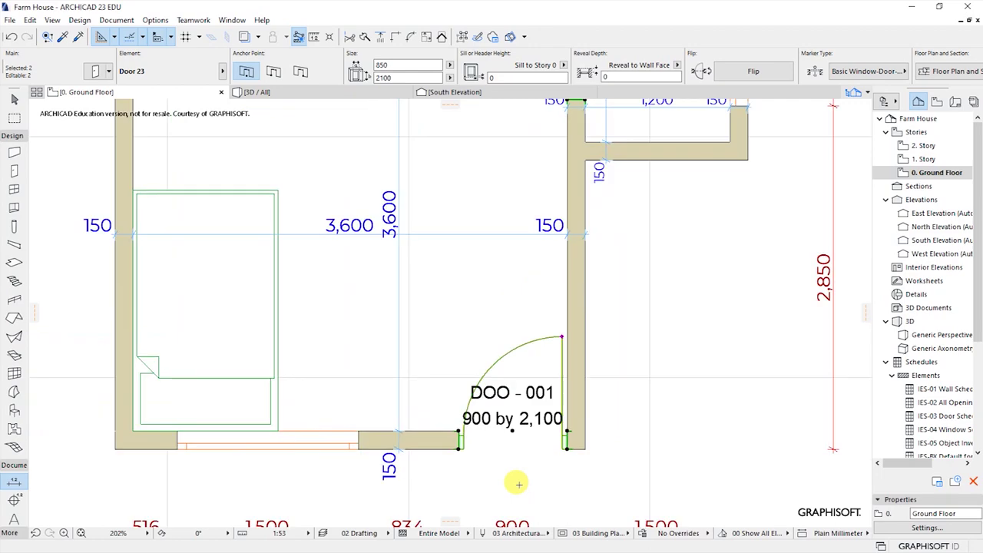
pyautogui.scroll(3, 529, 342)
pyautogui.scroll(4, 533, 344)
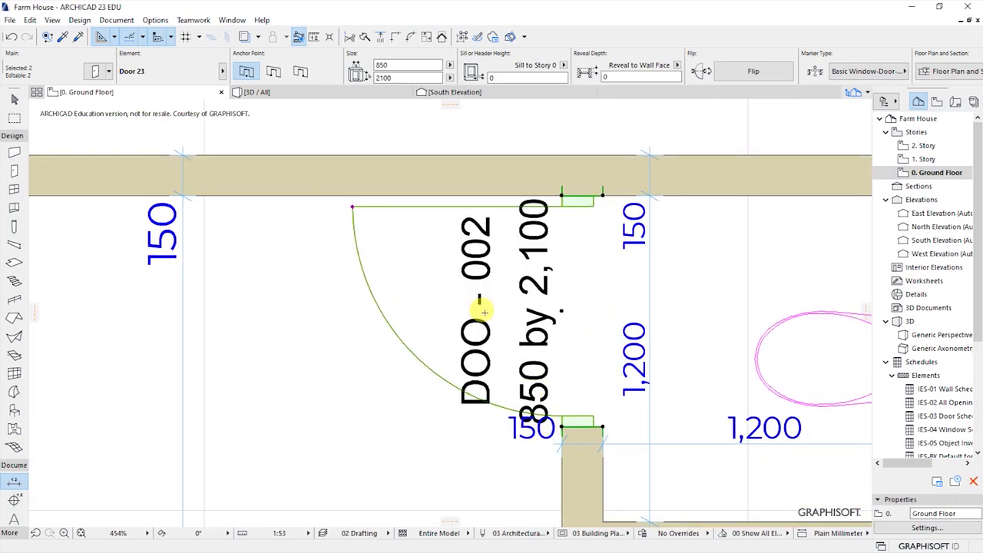
pyautogui.scroll(-1, 492, 279)
pyautogui.scroll(2, 568, 285)
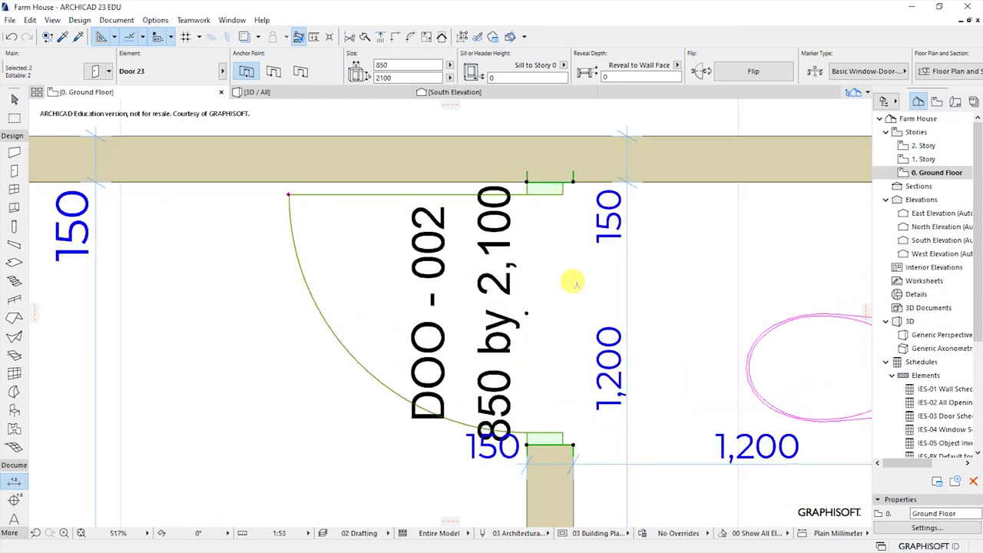
pyautogui.scroll(-5, 499, 278)
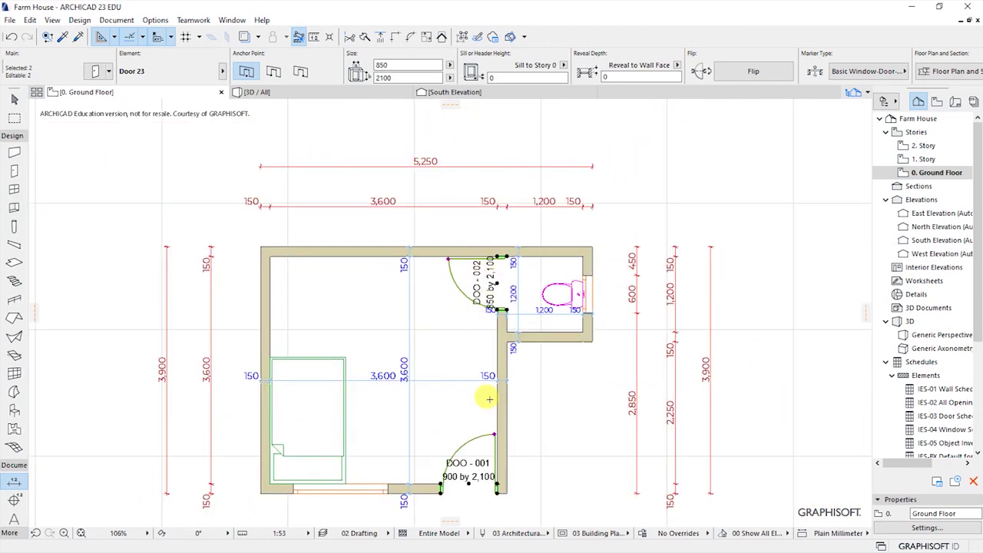
pyautogui.scroll(2, 456, 474)
pyautogui.scroll(-2, 549, 378)
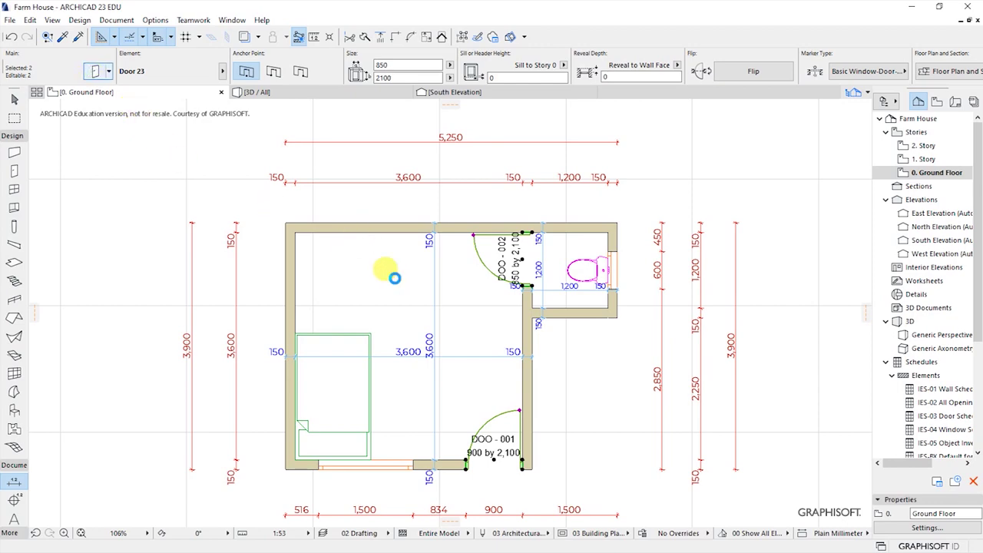
# - Change both selected doors' dimension marker to Door Stamp 23 and review its Content by Scale items
pyautogui.hotkey('ctrl', 't')
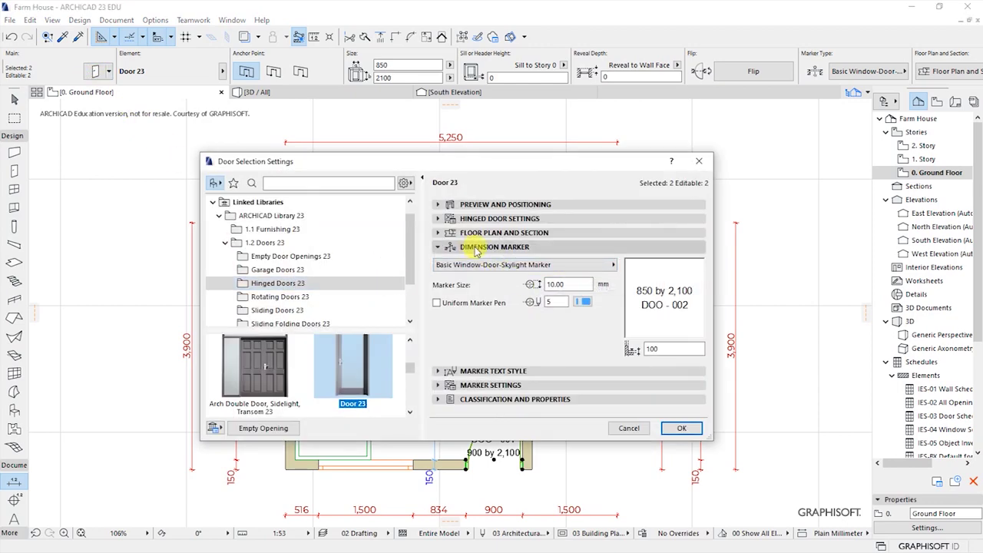
pyautogui.click(613, 265)
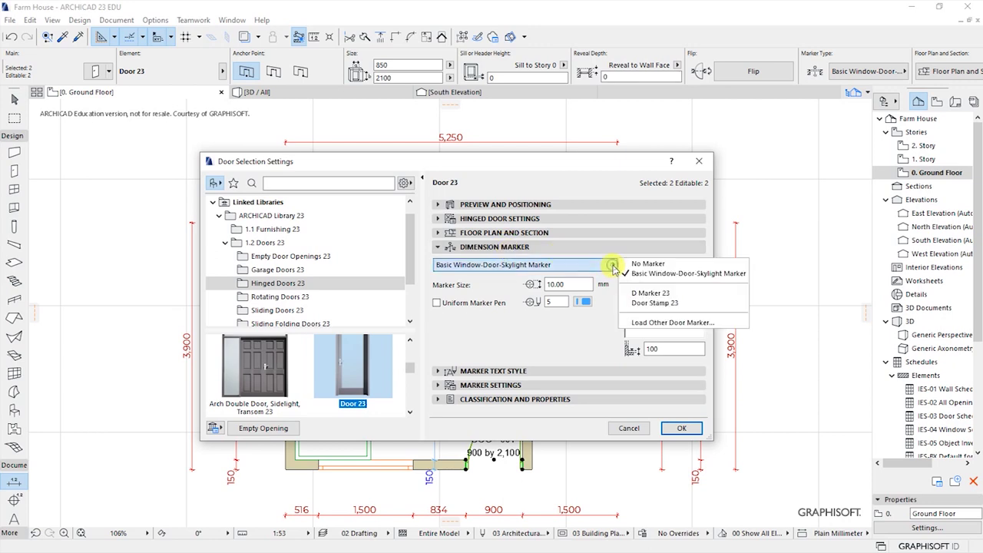
pyautogui.click(644, 304)
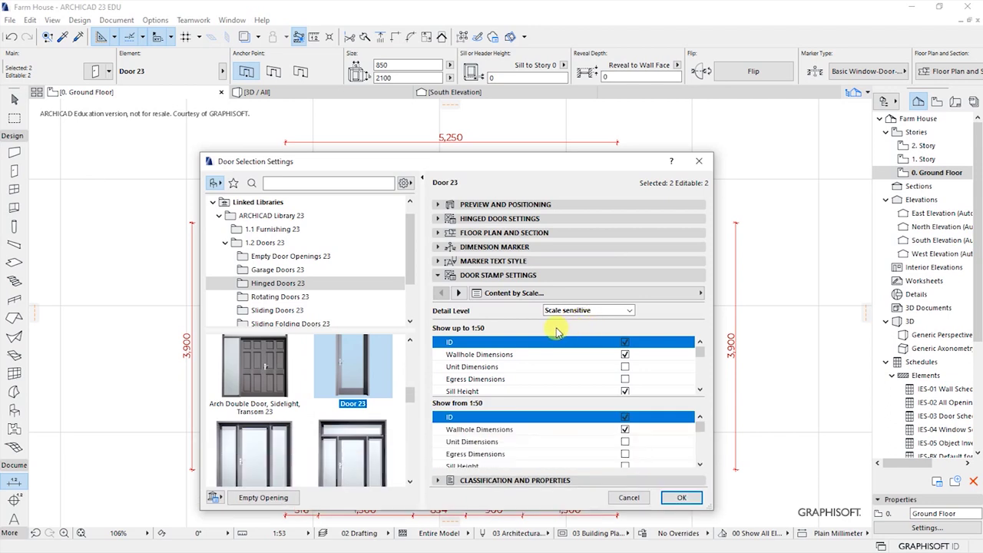
pyautogui.scroll(-5, 613, 450)
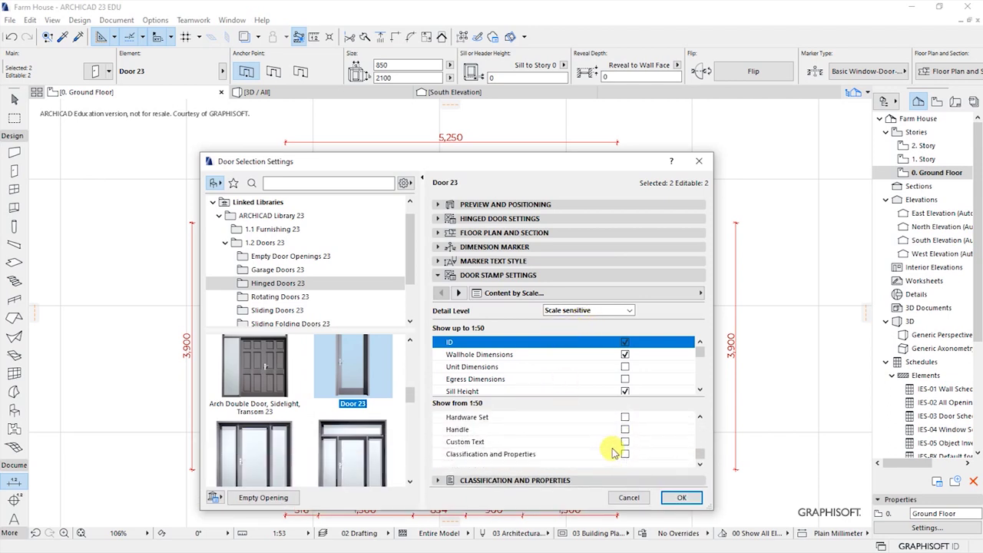
pyautogui.click(511, 275)
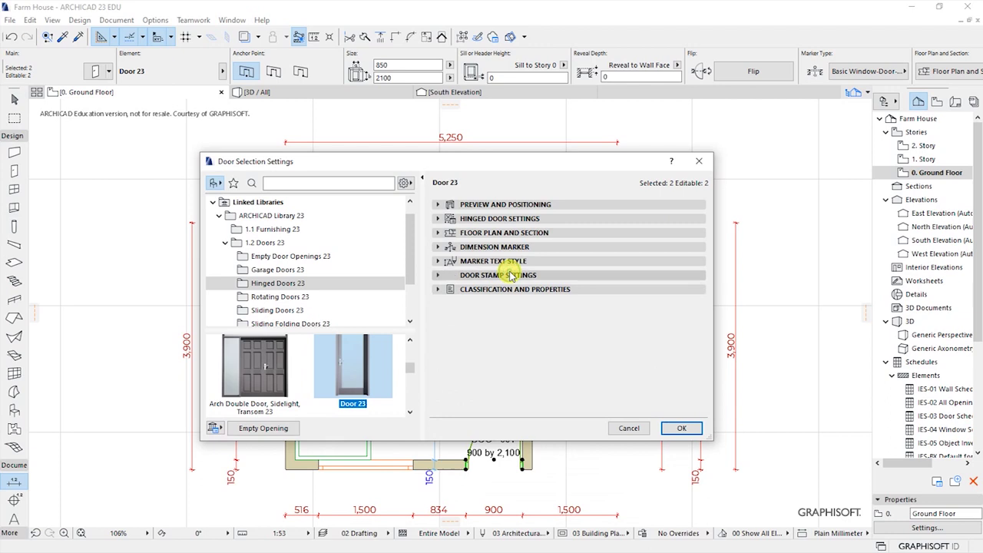
pyautogui.click(509, 277)
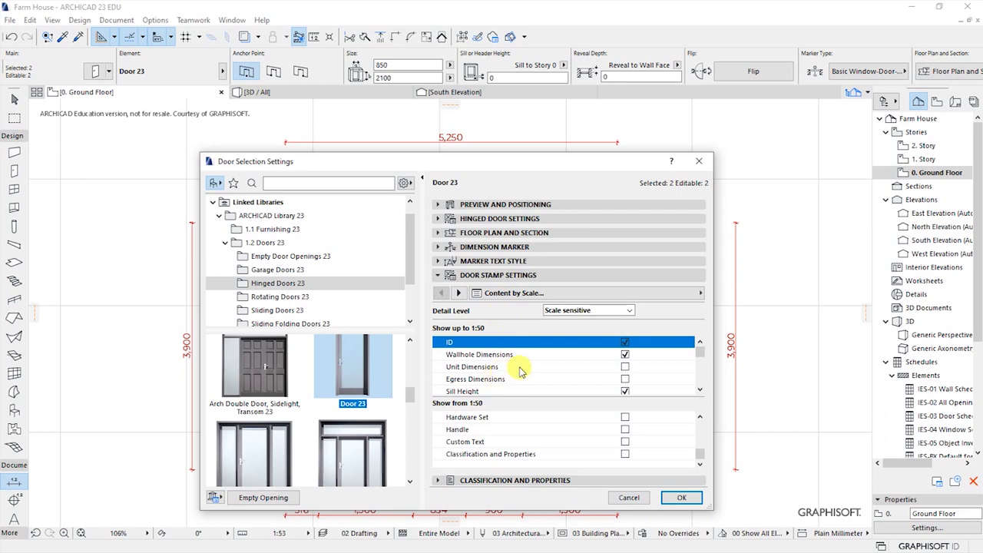
pyautogui.scroll(-5, 563, 342)
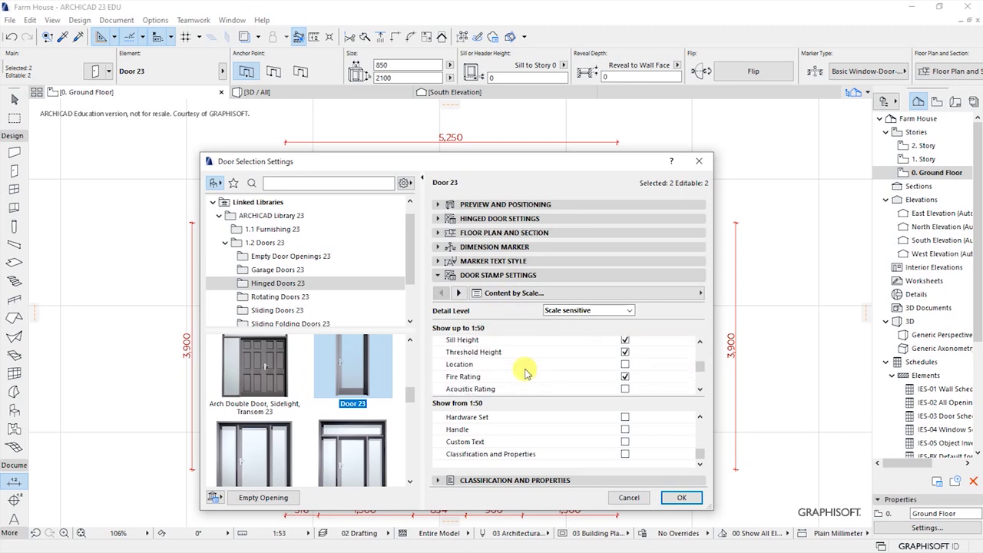
pyautogui.scroll(5, 535, 374)
pyautogui.scroll(1, 536, 374)
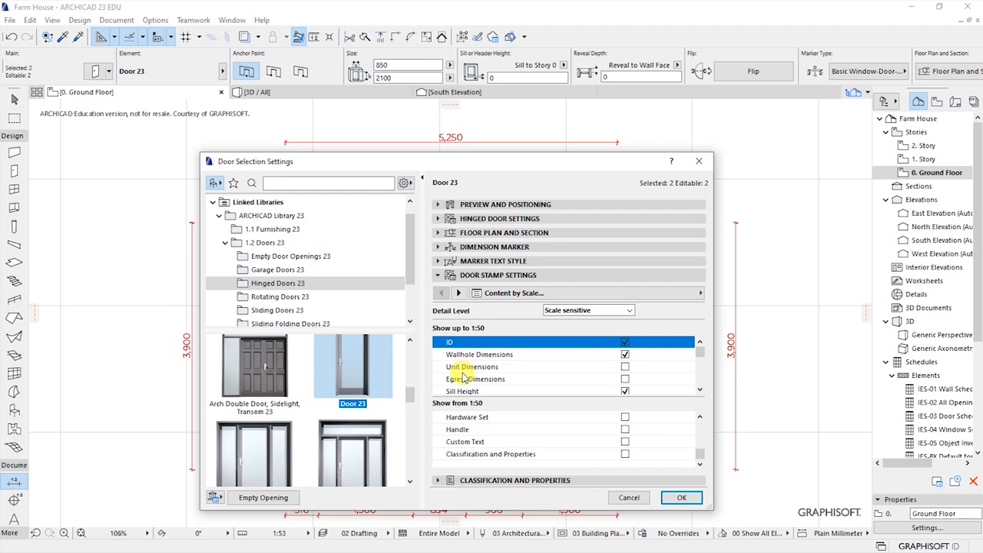
pyautogui.scroll(-3, 481, 378)
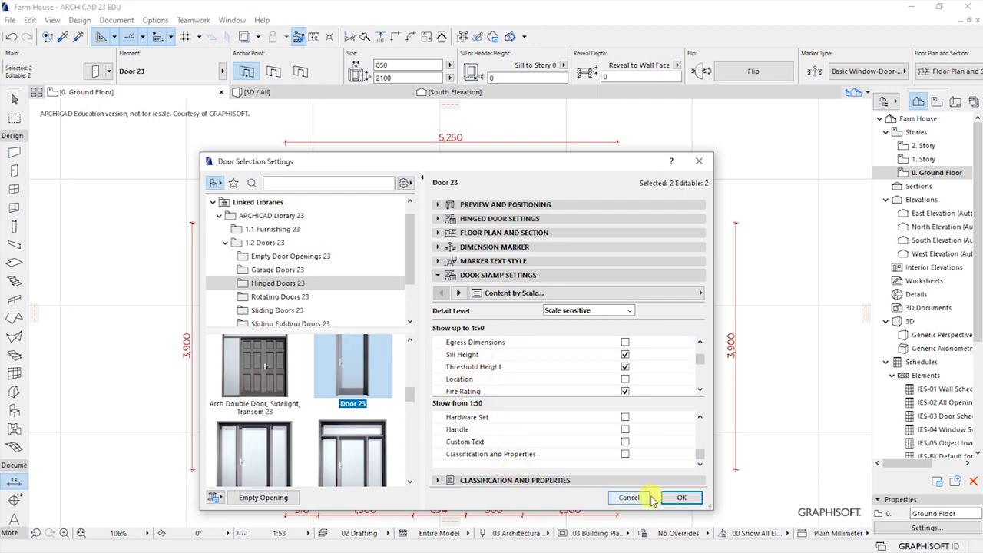
pyautogui.click(680, 497)
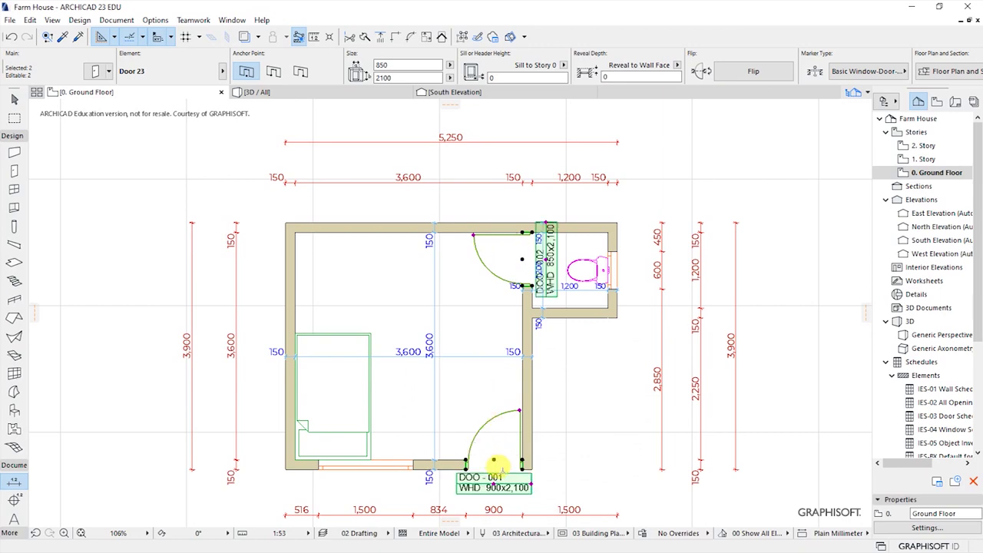
# - Inspect the Door Stamp labels at the entrance door and the bathroom door on the floor plan
pyautogui.scroll(2, 501, 500)
pyautogui.scroll(6, 501, 500)
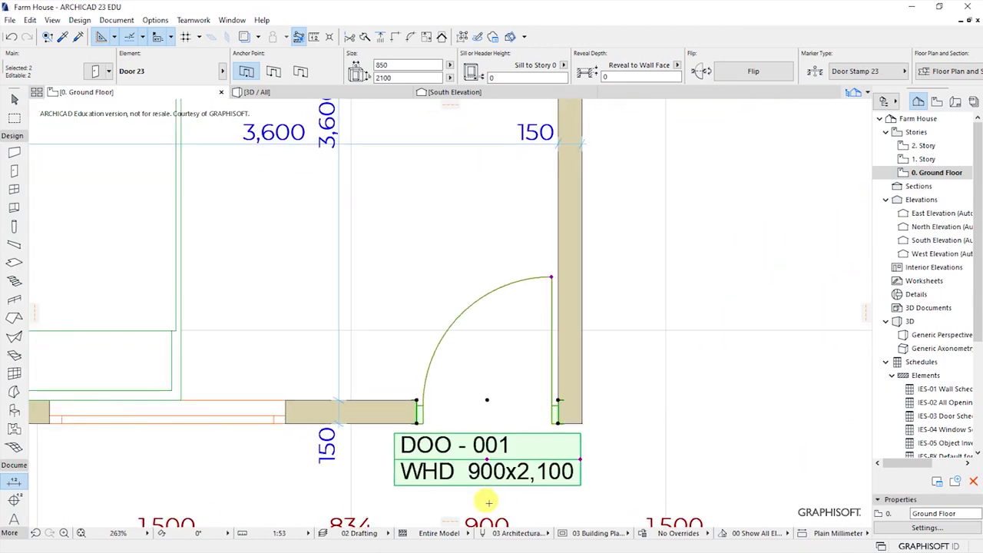
pyautogui.scroll(1, 479, 497)
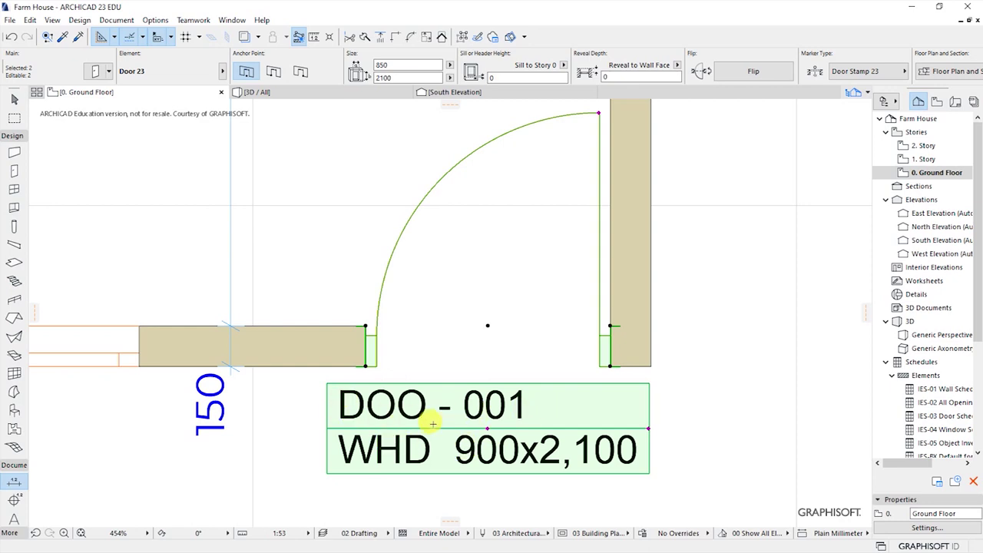
pyautogui.scroll(-5, 480, 477)
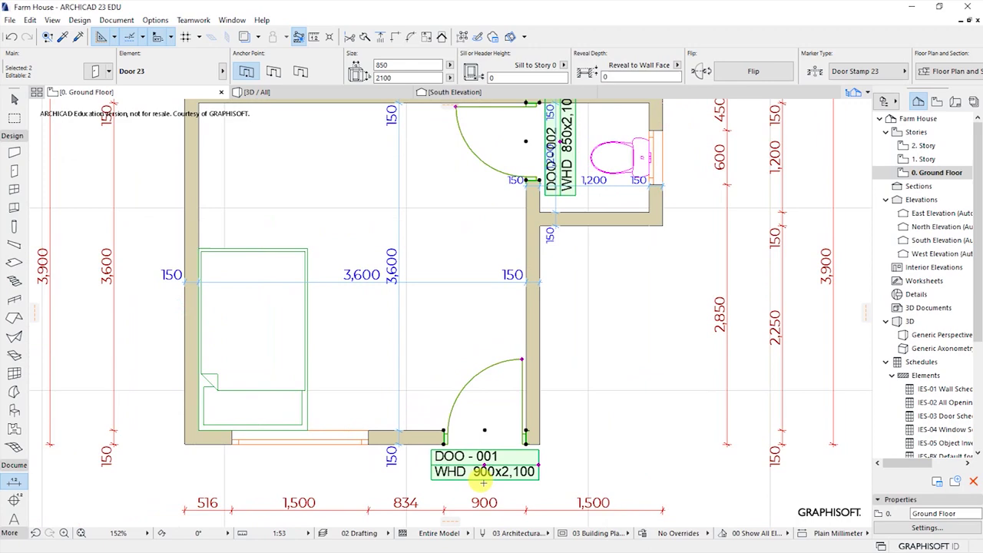
pyautogui.scroll(4, 521, 272)
pyautogui.scroll(1, 524, 293)
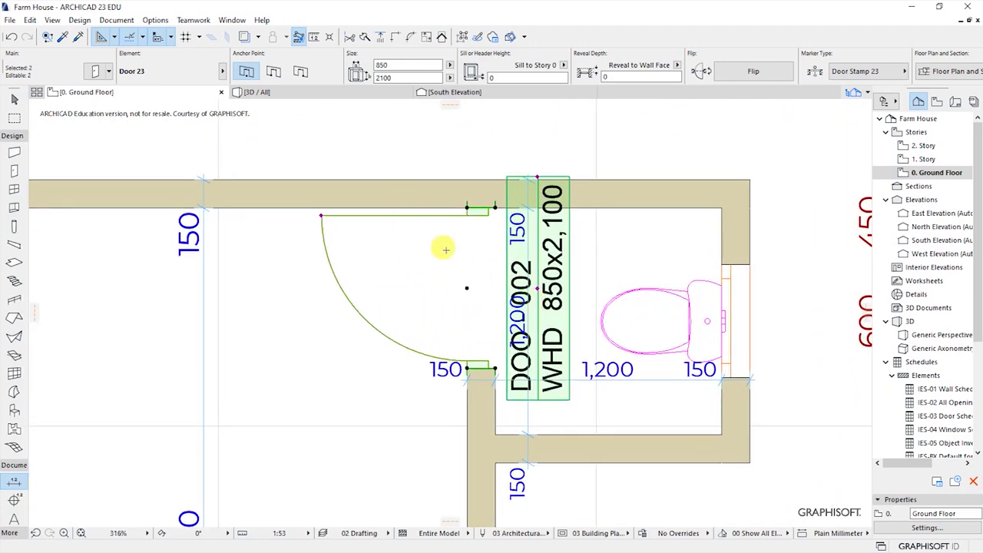
pyautogui.scroll(-8, 474, 217)
pyautogui.scroll(2, 414, 326)
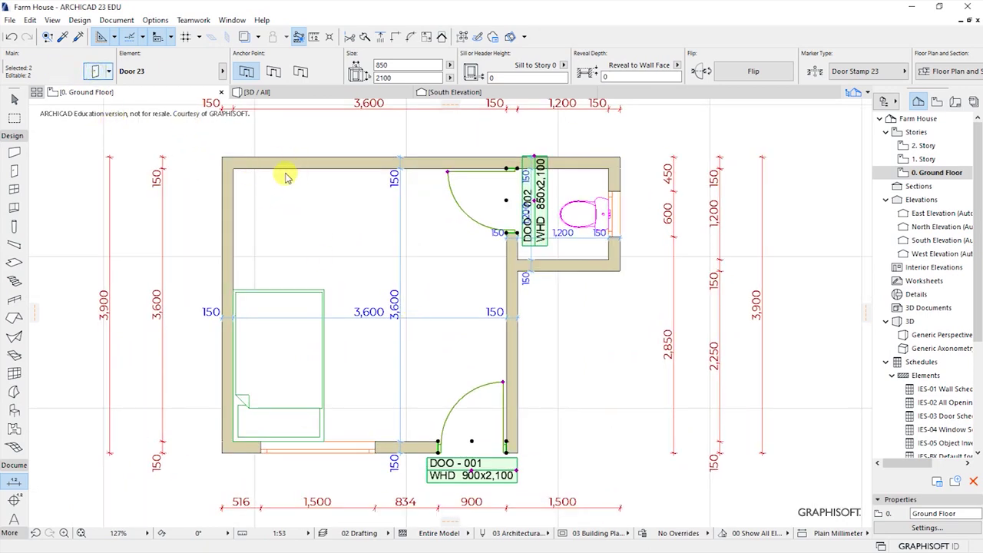
# - Change the dimension marker of the two selected doors to D Marker 23 in their selection settings
pyautogui.hotkey('ctrl', 't')
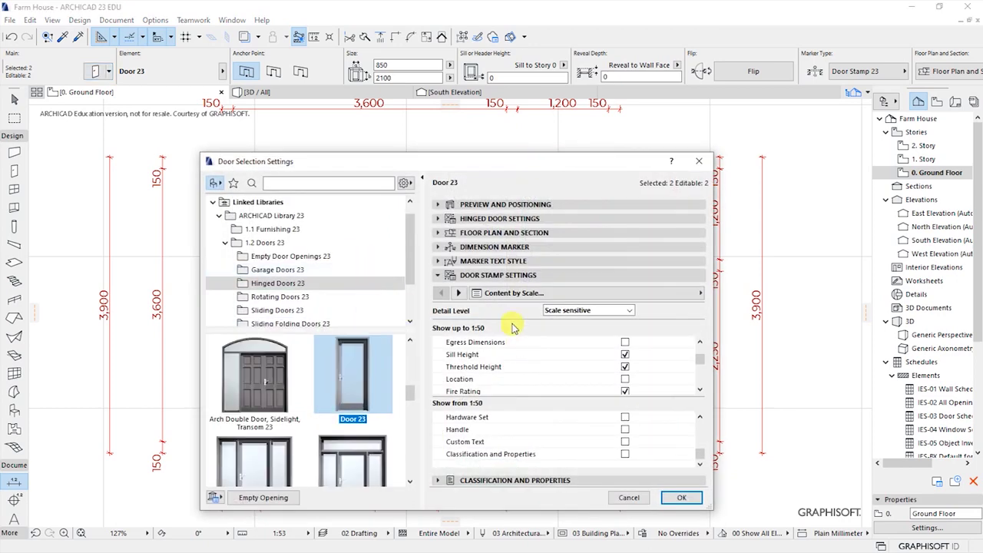
pyautogui.click(472, 247)
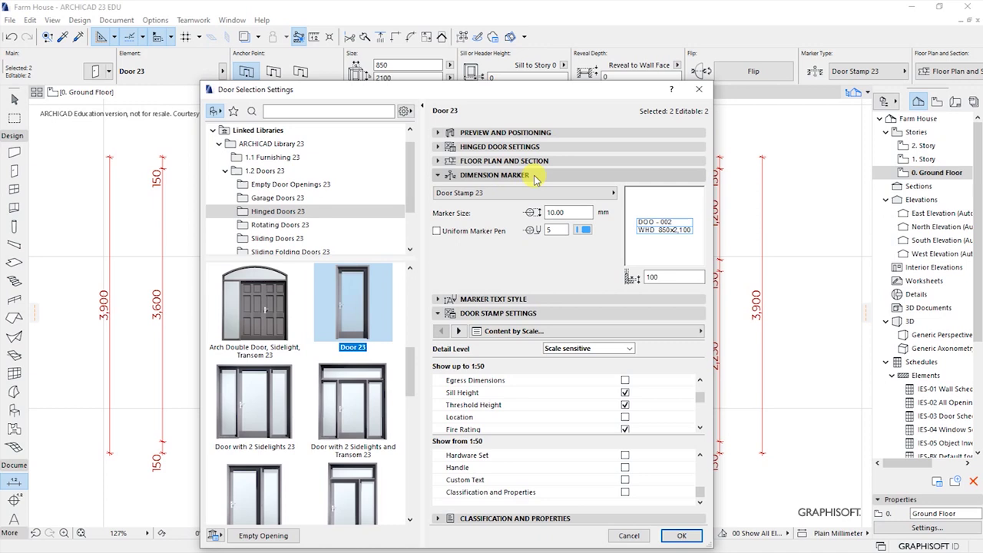
pyautogui.click(613, 197)
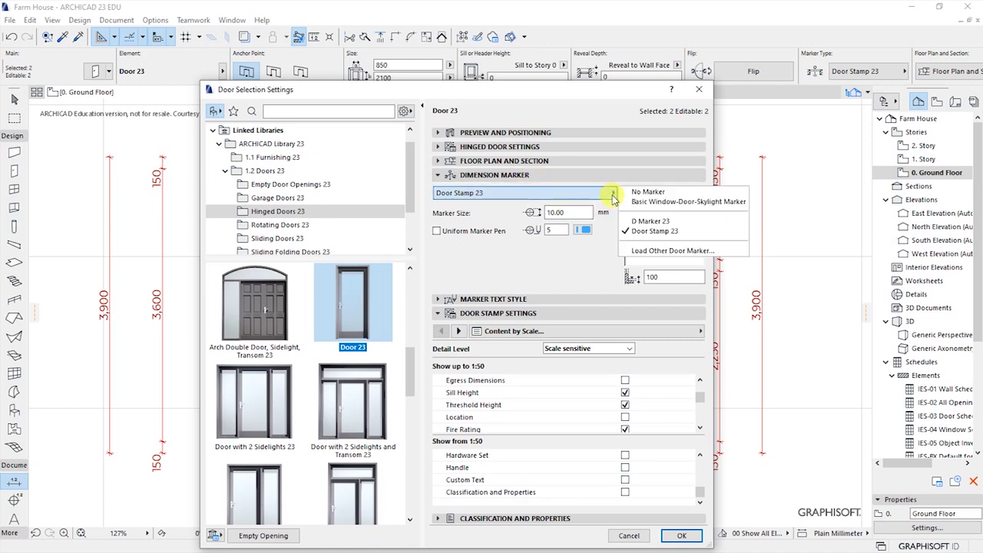
pyautogui.click(649, 221)
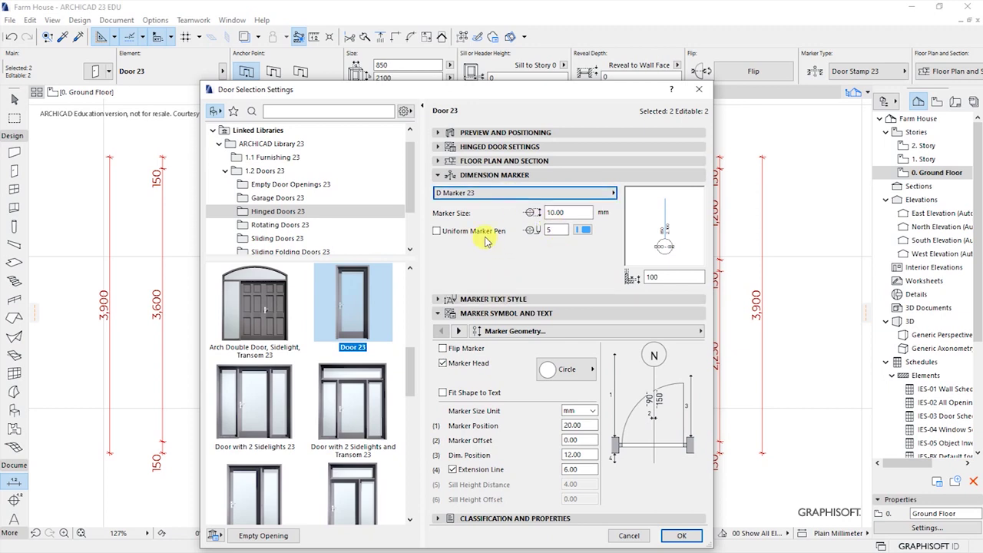
pyautogui.click(498, 176)
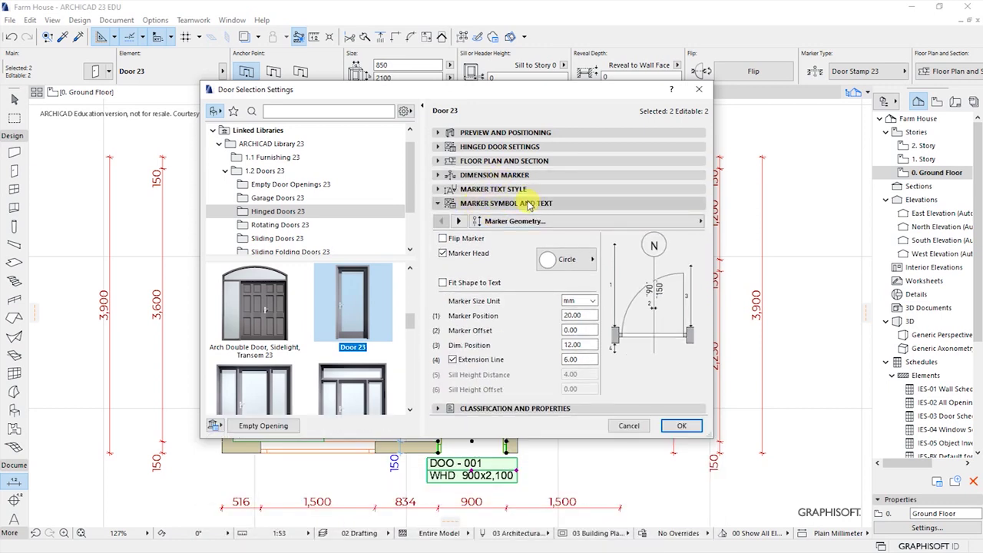
# - Set the door markers' text style to the Montserrat font with a text height of 1.50 mm
pyautogui.click(469, 189)
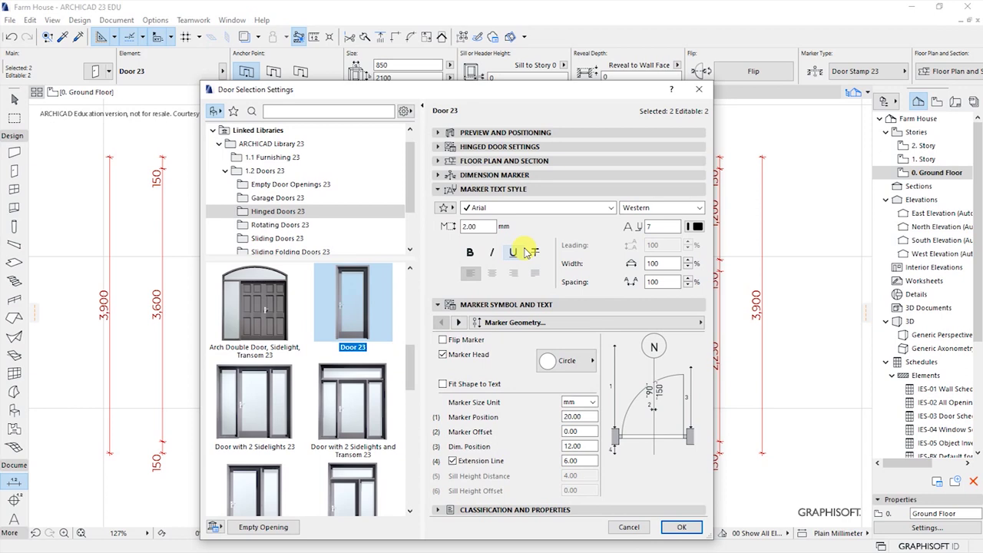
pyautogui.click(527, 305)
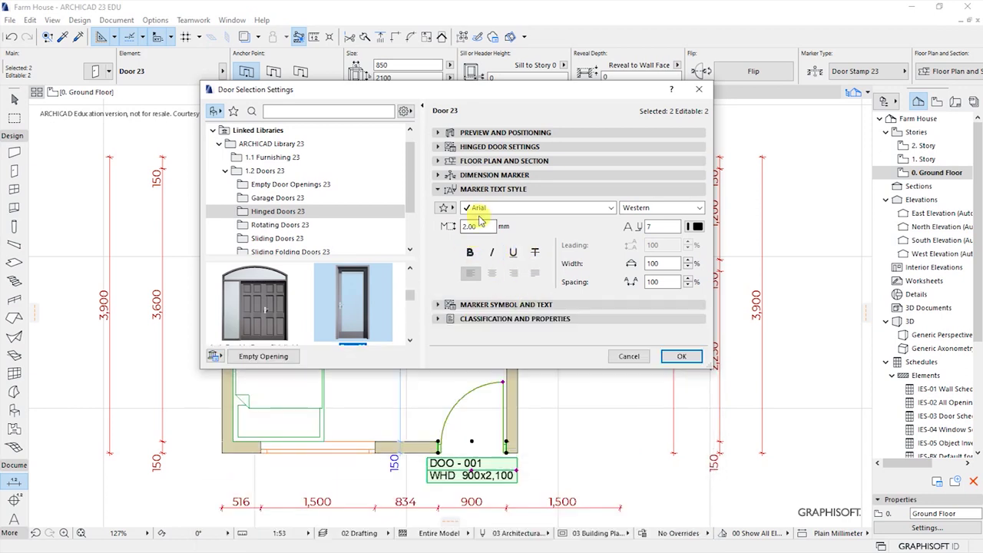
pyautogui.click(608, 208)
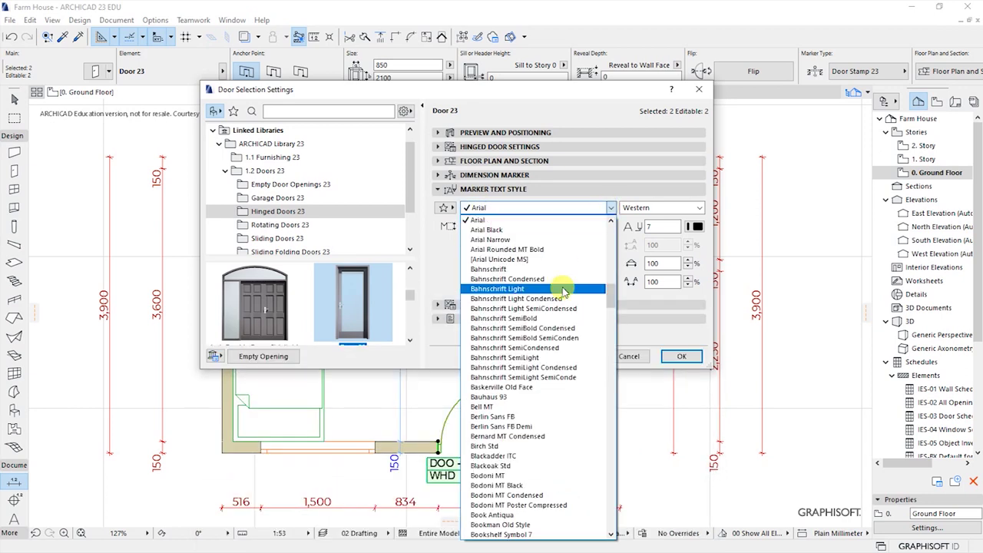
pyautogui.scroll(-10, 560, 340)
pyautogui.scroll(-20, 560, 344)
pyautogui.scroll(-20, 560, 344)
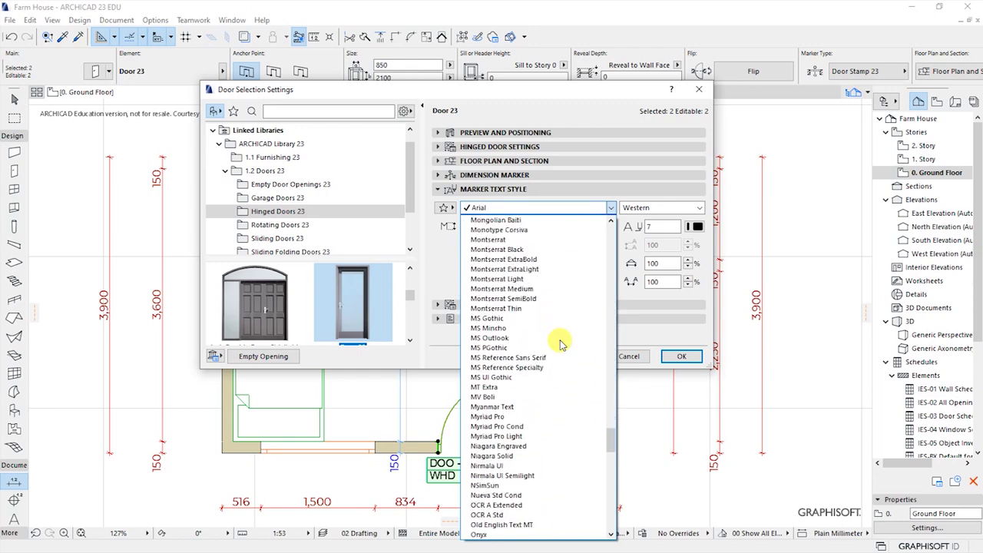
pyautogui.scroll(1, 560, 343)
pyautogui.click(491, 269)
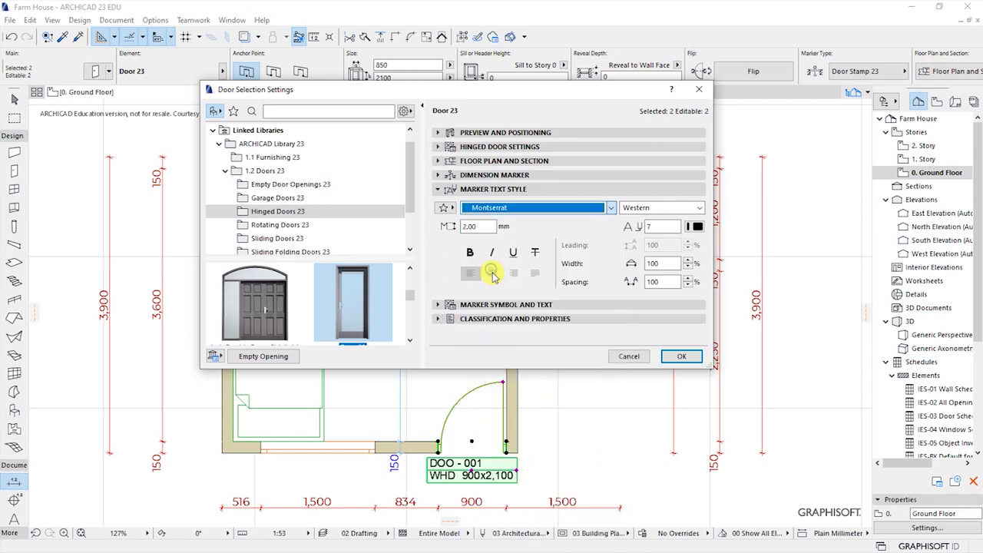
pyautogui.press('Tab')
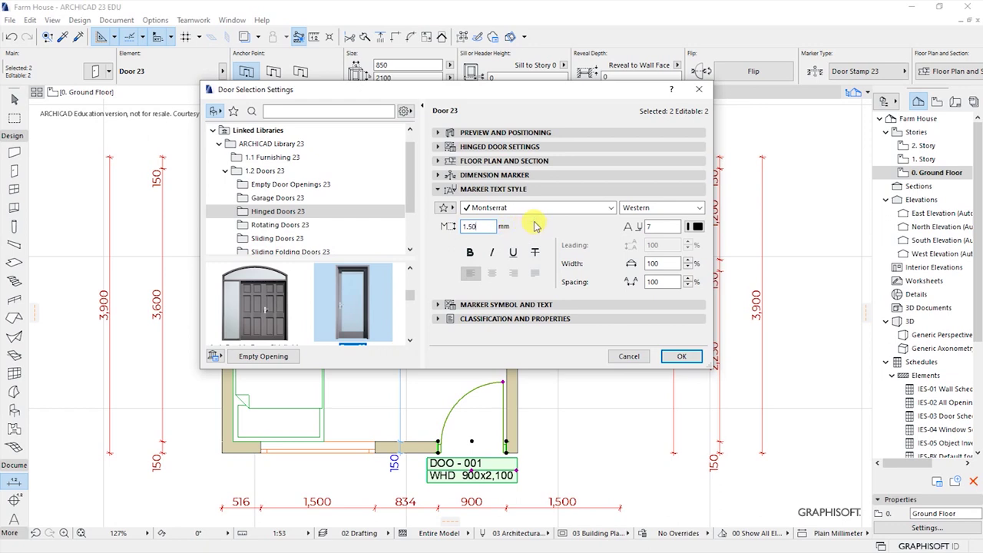
# - Review the available marker head shapes, keep the Circle head and apply the marker settings to both doors
pyautogui.click(501, 305)
pyautogui.moveTo(483, 90); pyautogui.dragTo(484, 47)
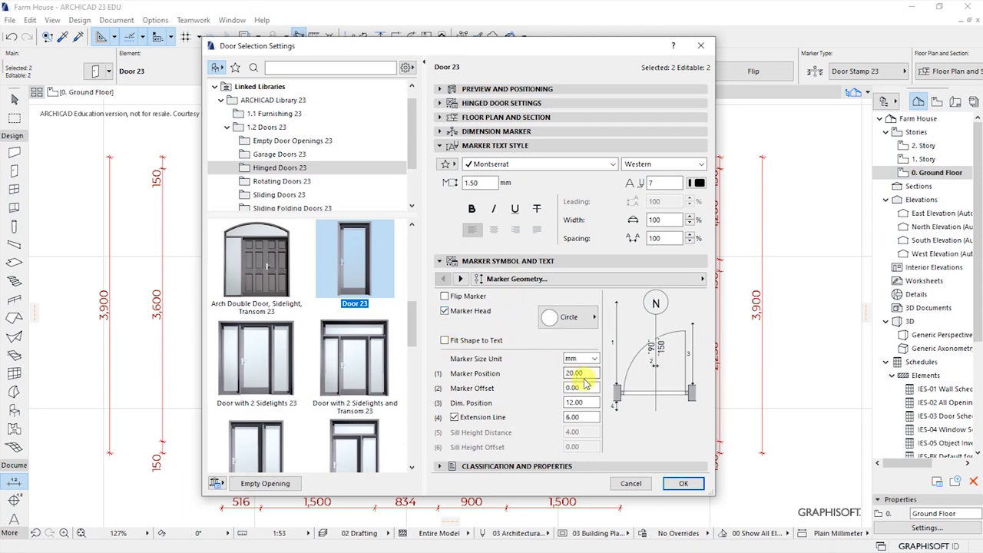
pyautogui.click(444, 311)
pyautogui.click(596, 321)
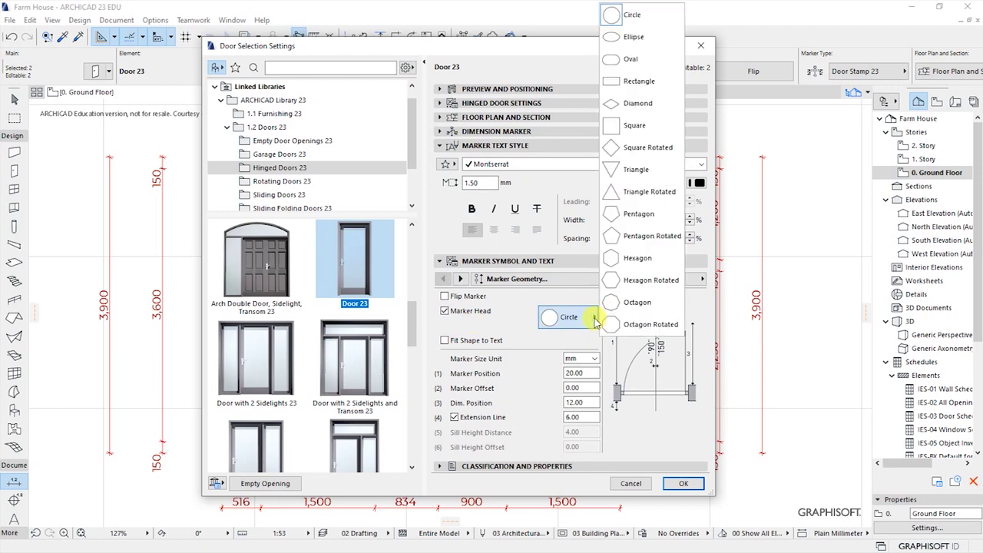
pyautogui.click(588, 323)
pyautogui.click(594, 322)
pyautogui.click(523, 335)
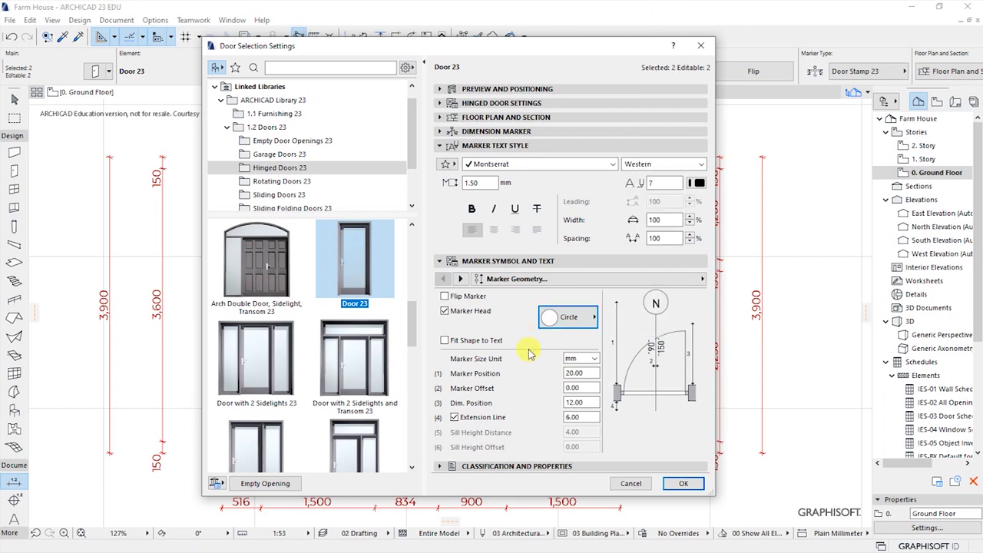
pyautogui.click(682, 483)
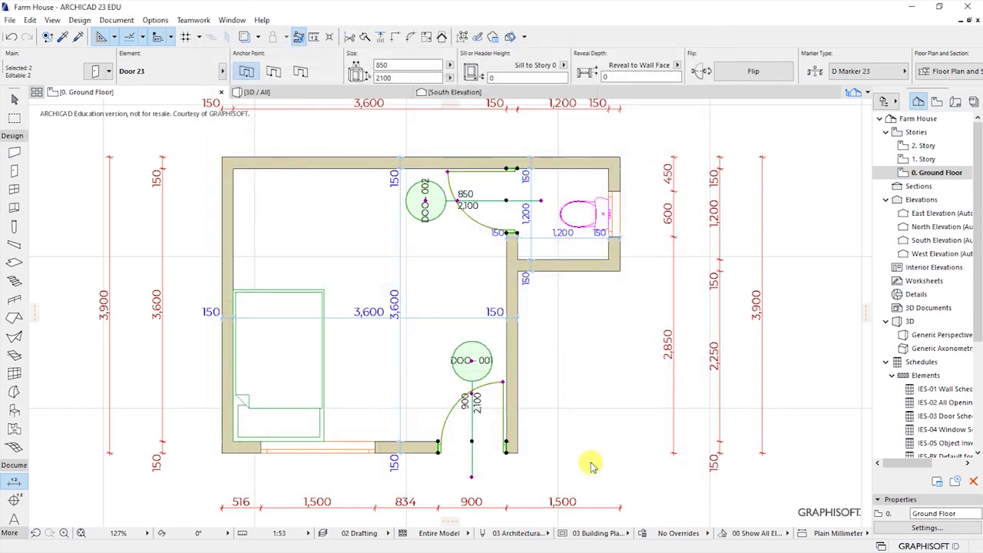
# - Deselect the doors and inspect the ID circle and size labels of the entrance door's marker up close
pyautogui.press('Escape')
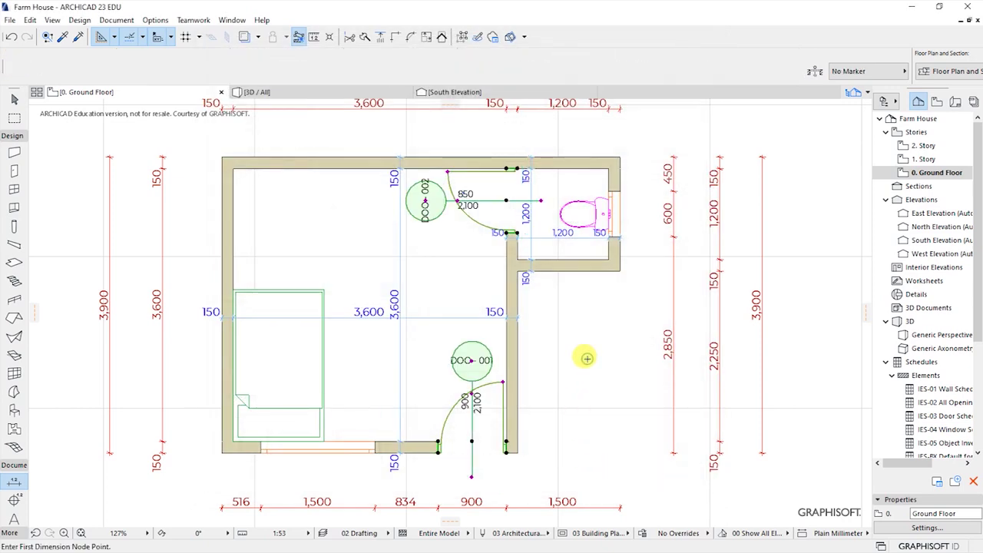
pyautogui.scroll(3, 572, 307)
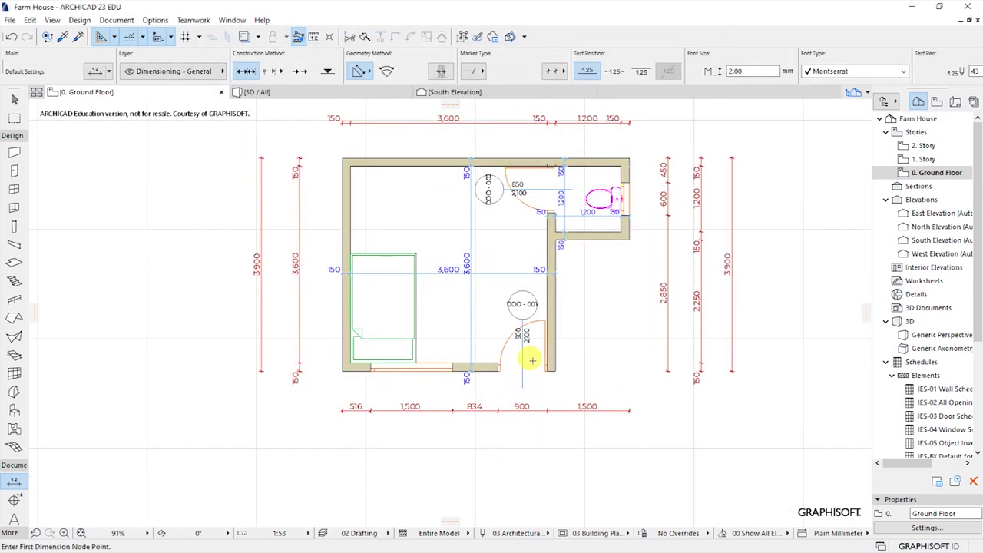
pyautogui.scroll(1, 534, 330)
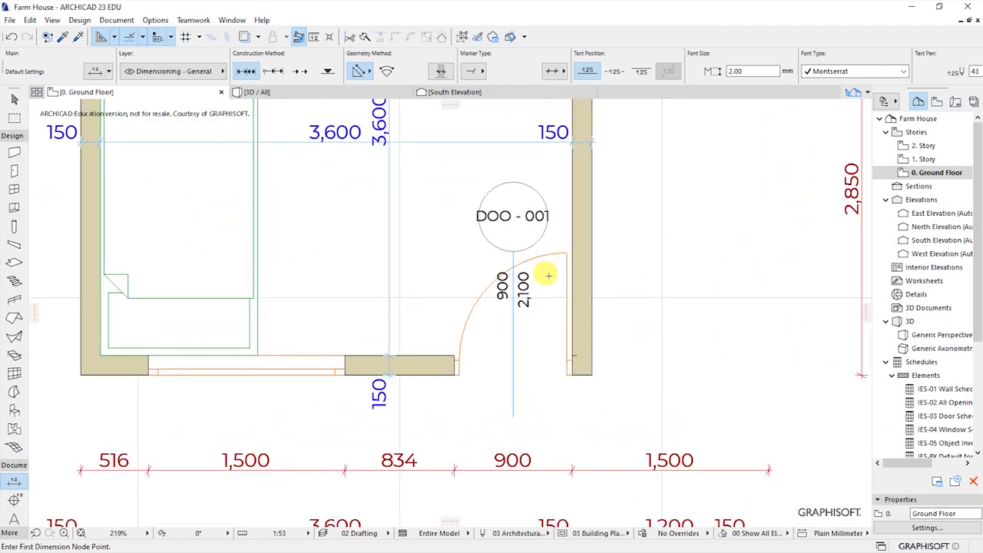
pyautogui.scroll(2, 540, 241)
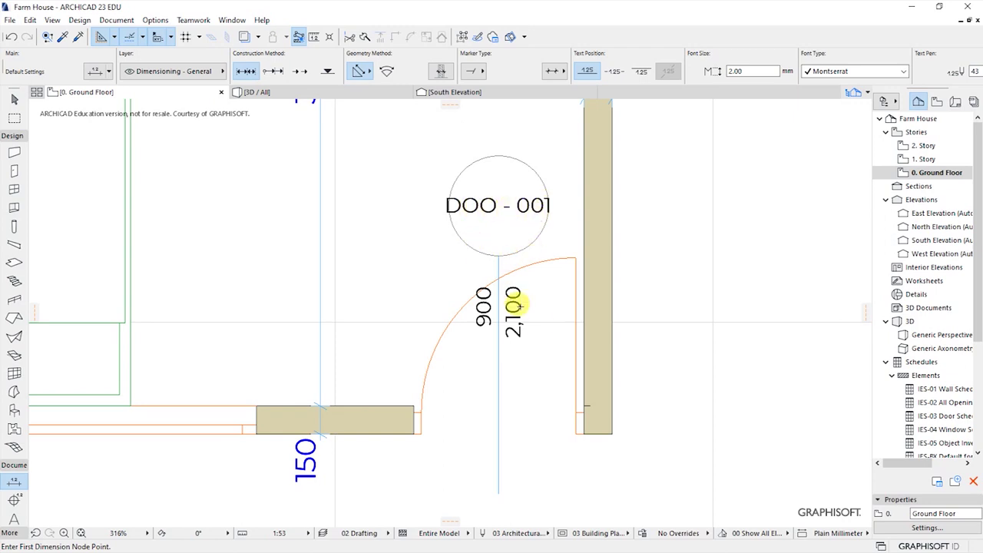
pyautogui.scroll(1, 499, 343)
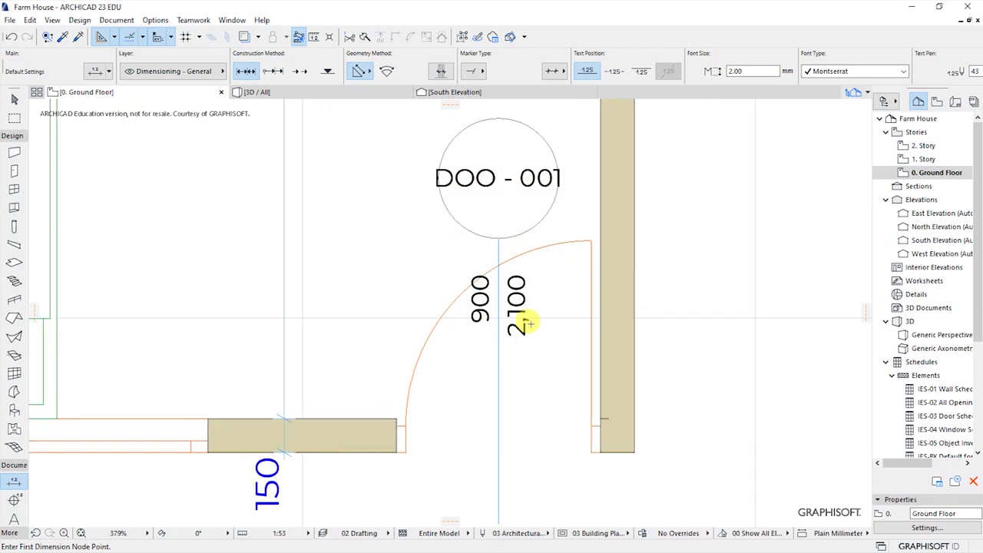
pyautogui.scroll(2, 480, 307)
pyautogui.click(453, 238)
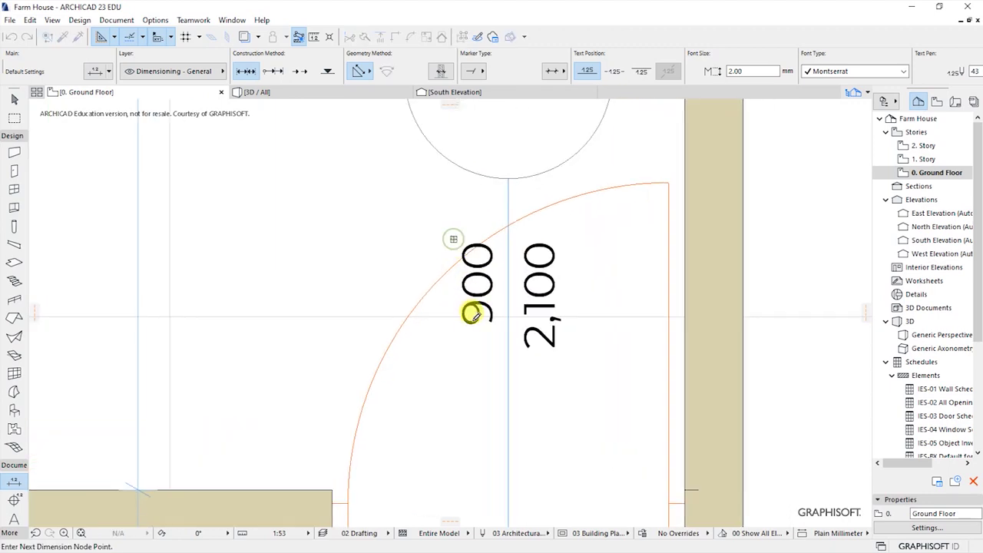
pyautogui.press('Escape')
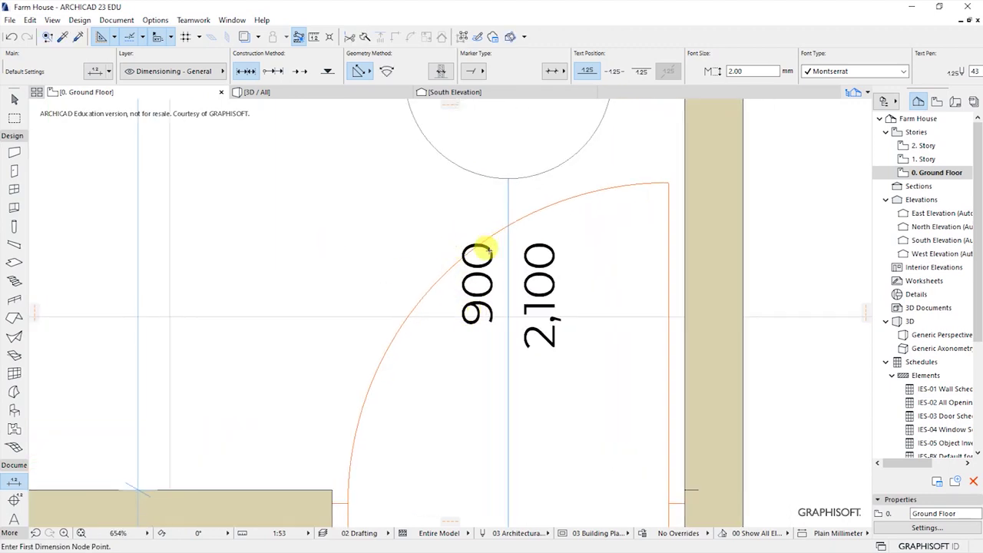
# - Frame the entrance door's width and height labels in turn with the Arrow tool, and examine the bathroom door's marker
pyautogui.click(14, 99)
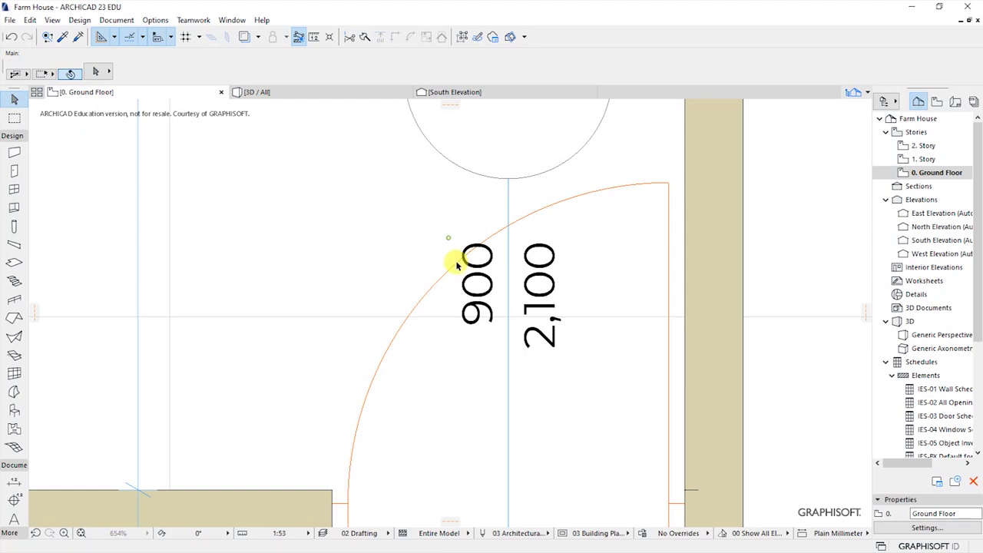
pyautogui.click(448, 238)
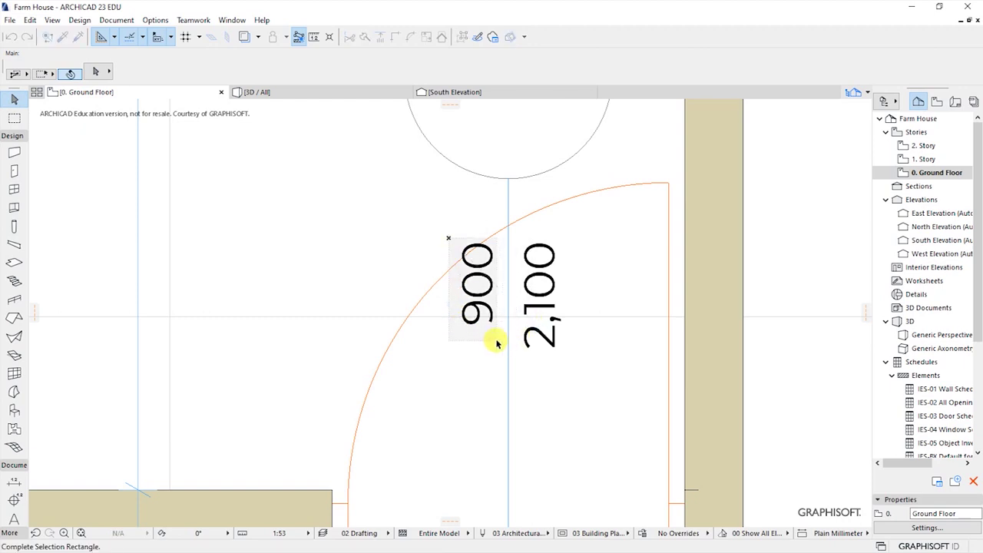
pyautogui.click(496, 343)
pyautogui.click(513, 230)
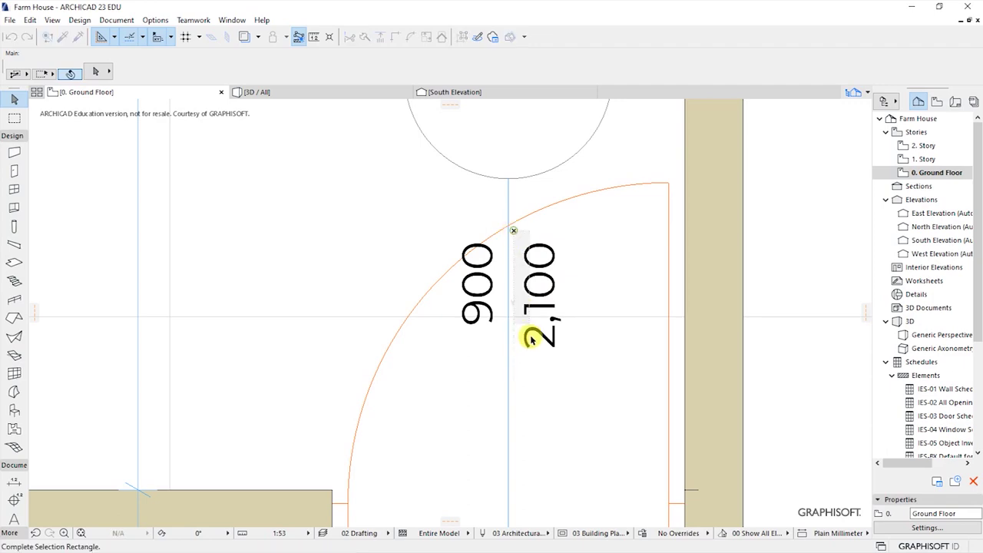
pyautogui.click(574, 368)
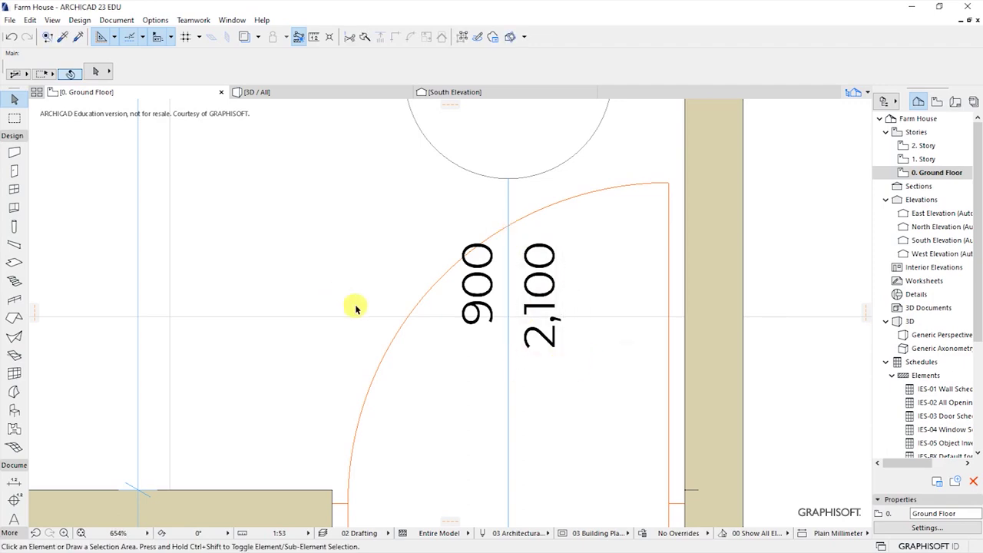
pyautogui.scroll(-8, 527, 362)
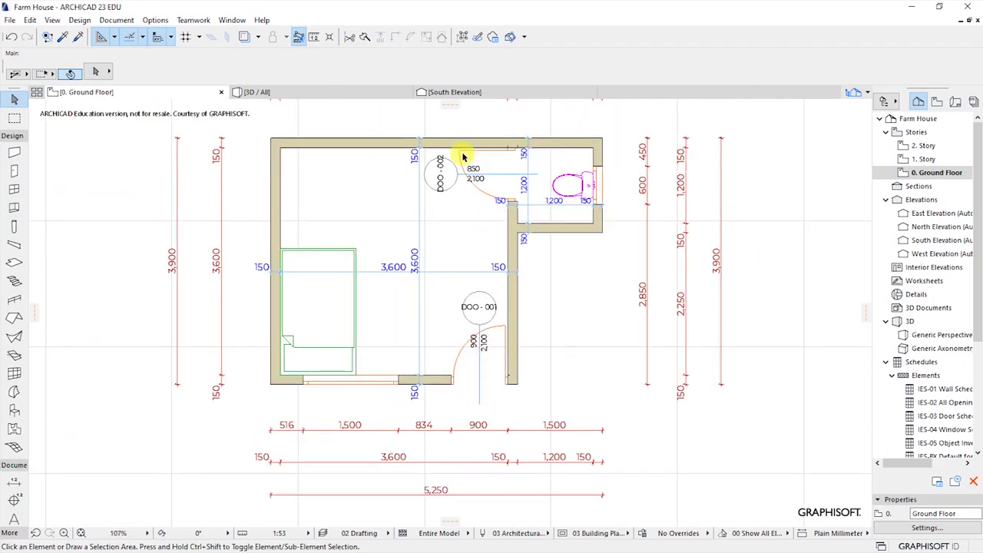
pyautogui.scroll(4, 463, 157)
pyautogui.scroll(-4, 457, 176)
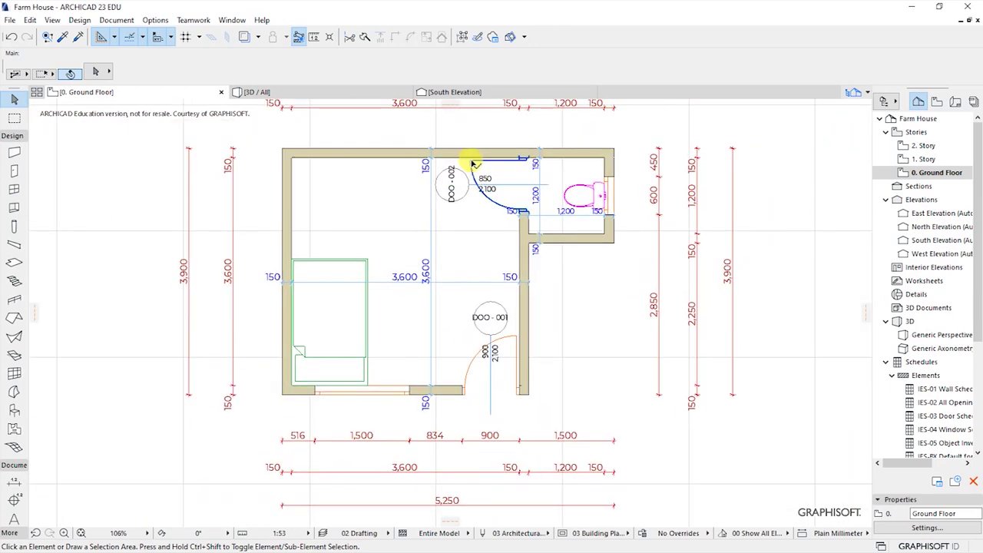
# - Select the bathroom and entrance doors and change their marker head shape to Square Rotated
pyautogui.click(474, 164)
pyautogui.keyDown('shift'); pyautogui.click(511, 335); pyautogui.keyUp('shift')
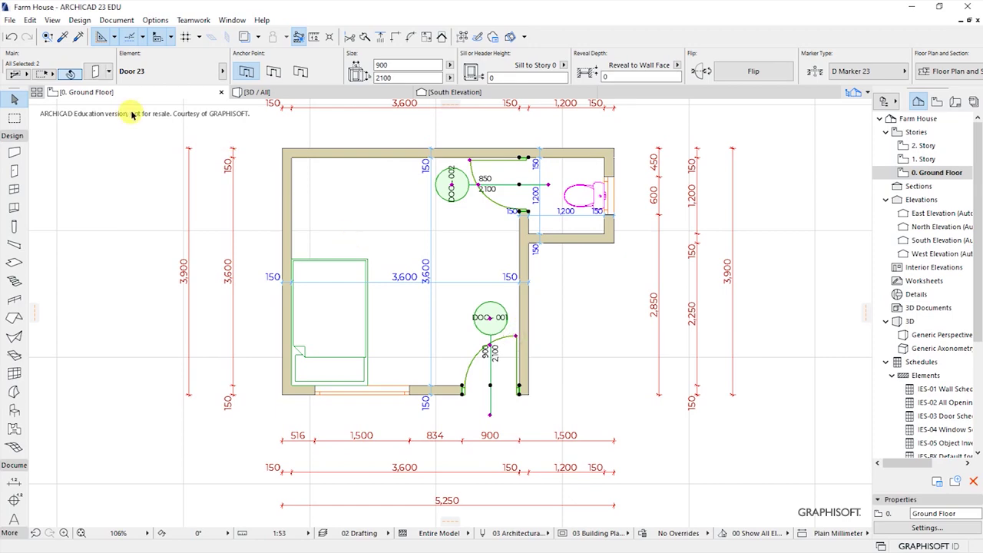
pyautogui.click(94, 71)
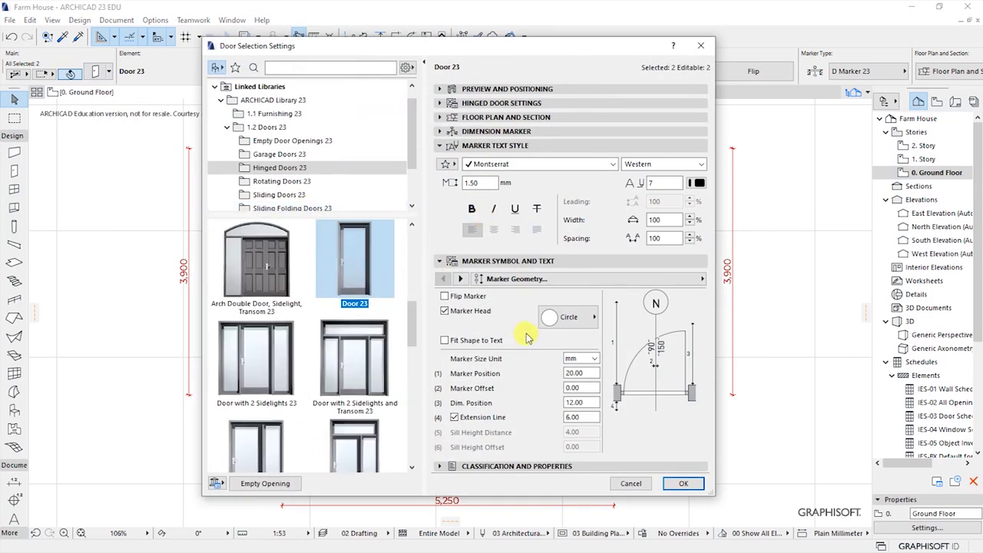
pyautogui.click(494, 146)
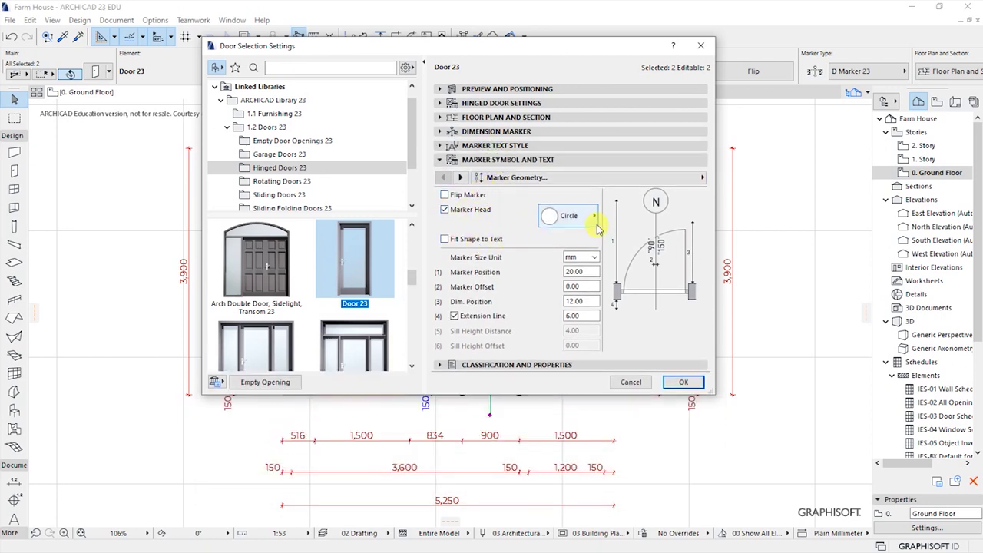
pyautogui.click(567, 216)
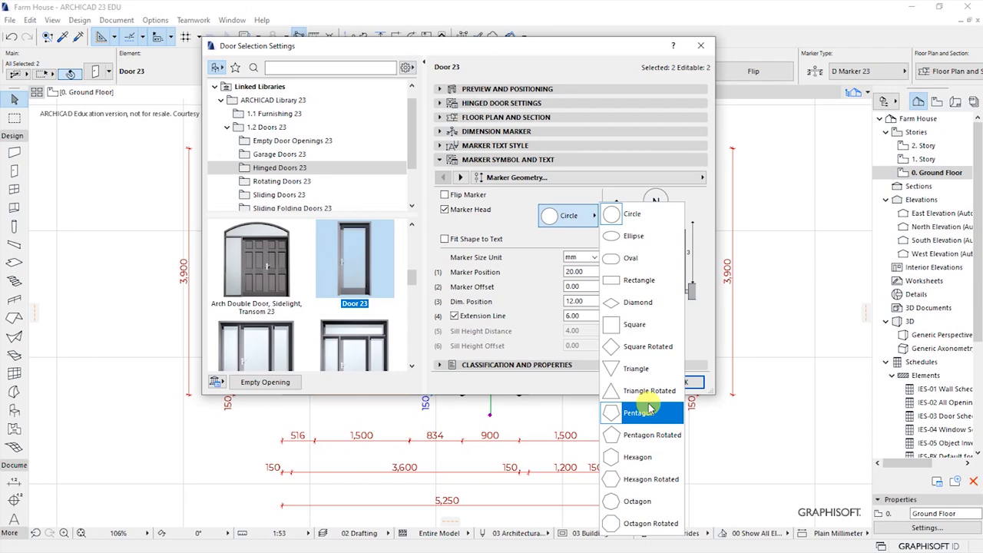
pyautogui.click(649, 348)
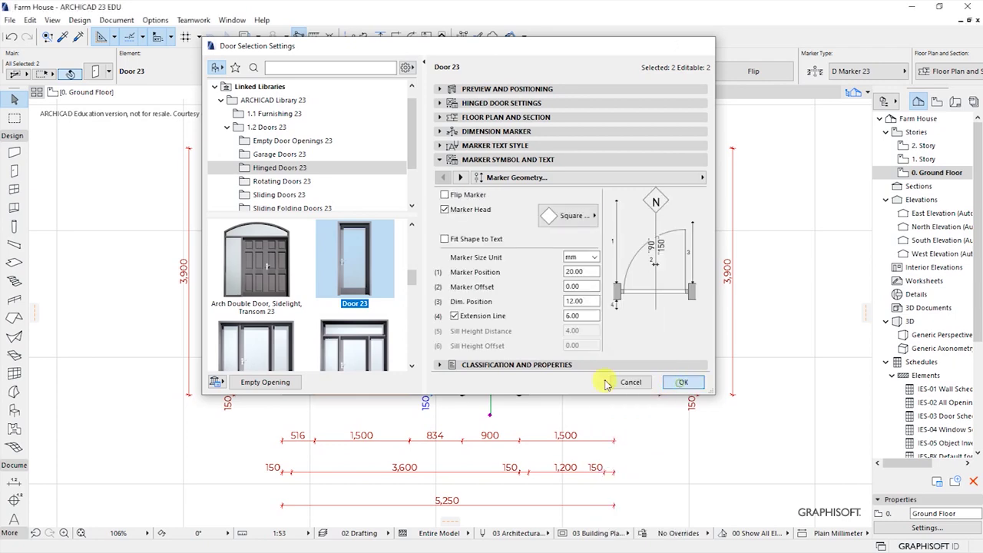
pyautogui.click(673, 382)
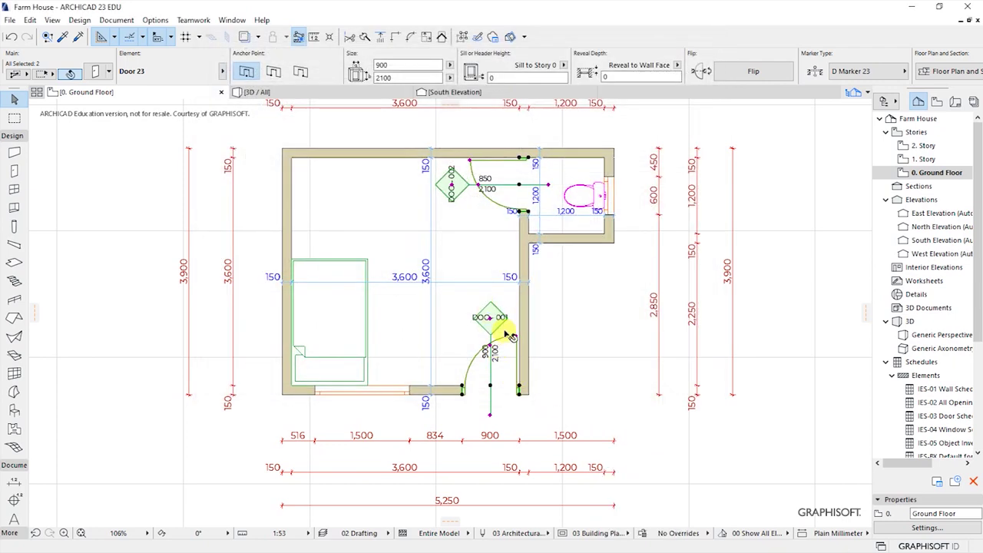
pyautogui.scroll(6, 476, 315)
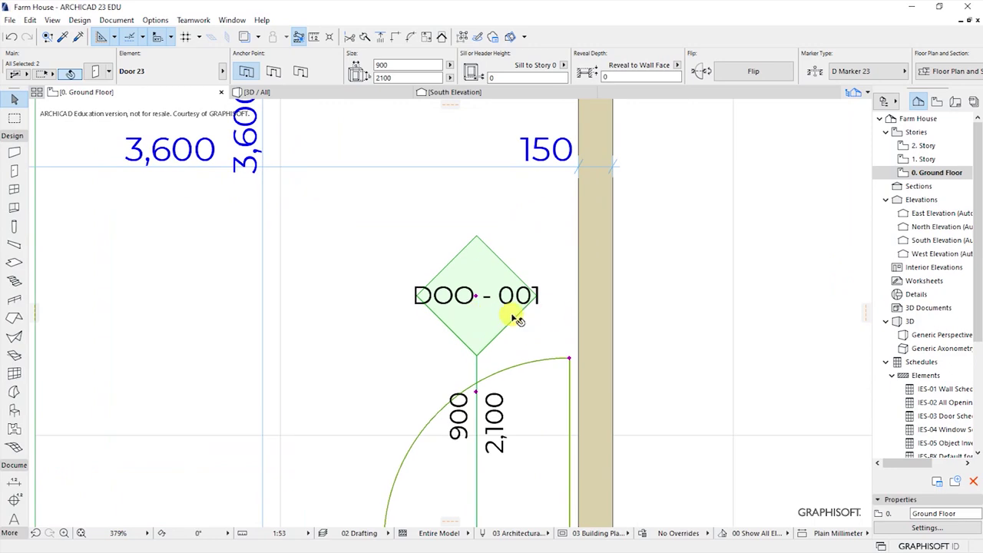
# - Set the marker text height of both selected doors to 1.30 mm and enable Fit Shape to Text, then clear the selection
pyautogui.scroll(-4, 509, 318)
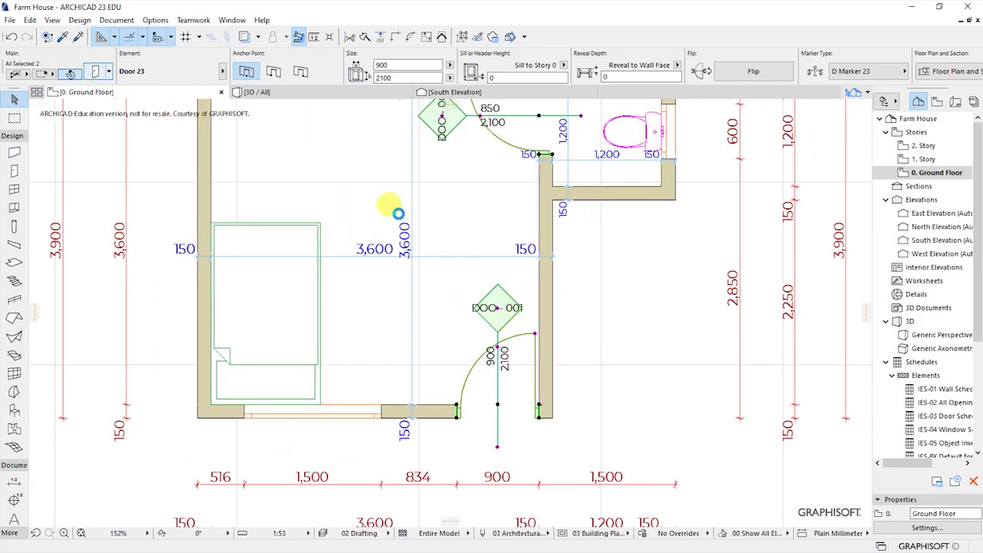
pyautogui.hotkey('ctrl', 't')
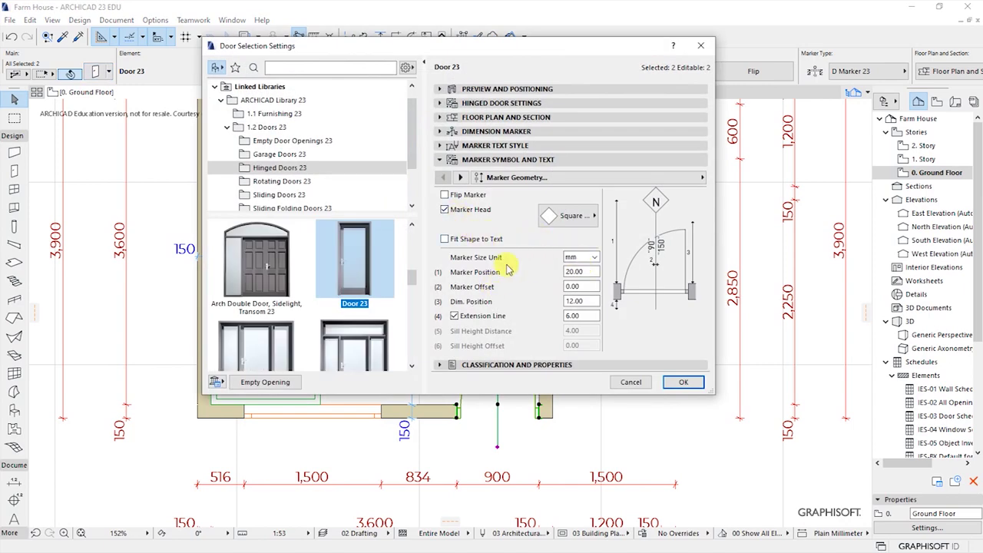
pyautogui.click(488, 146)
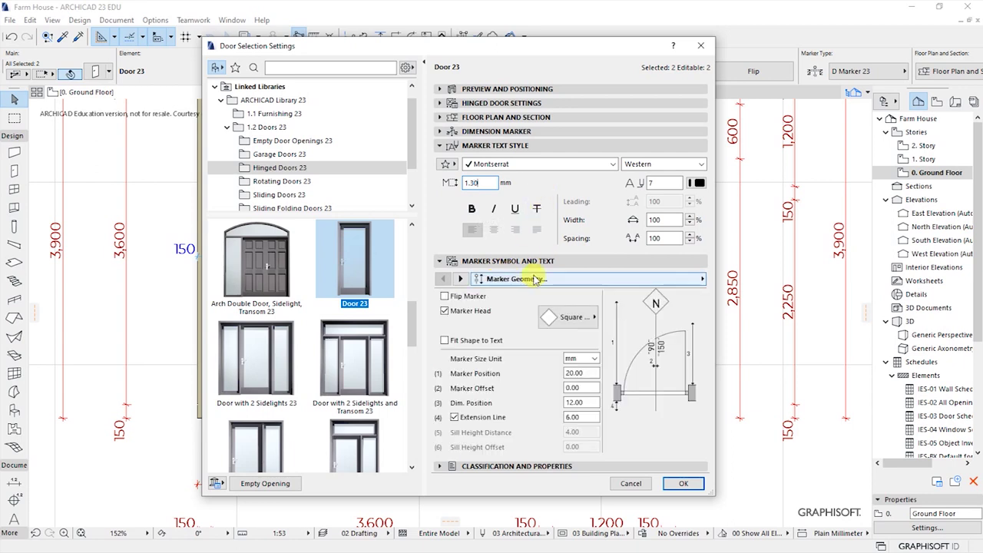
pyautogui.click(444, 341)
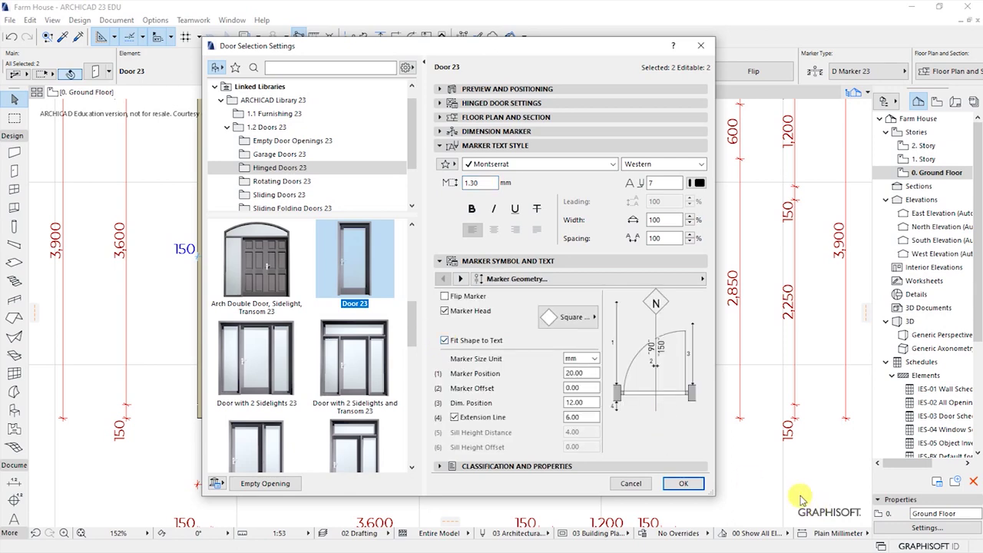
pyautogui.click(682, 484)
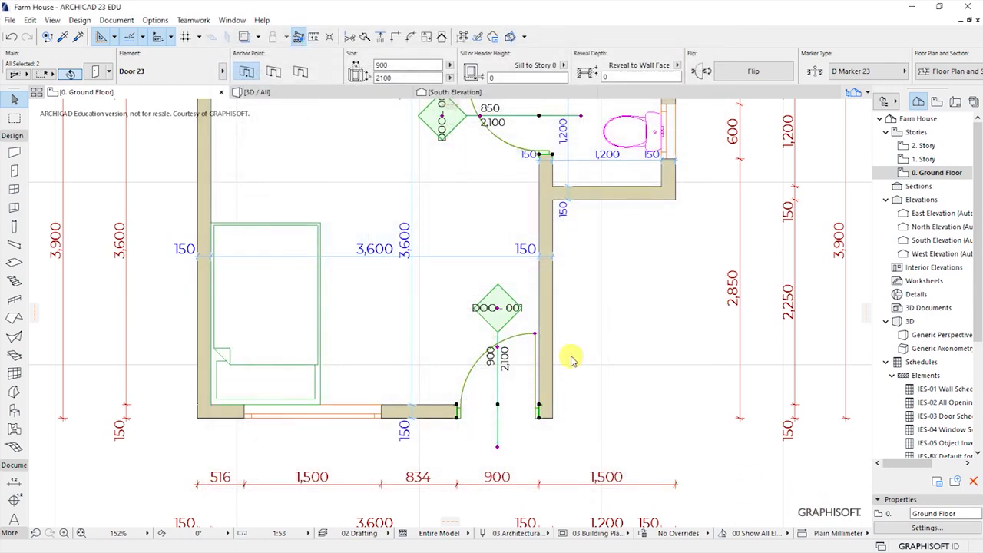
pyautogui.click(580, 328)
pyautogui.scroll(-3, 521, 350)
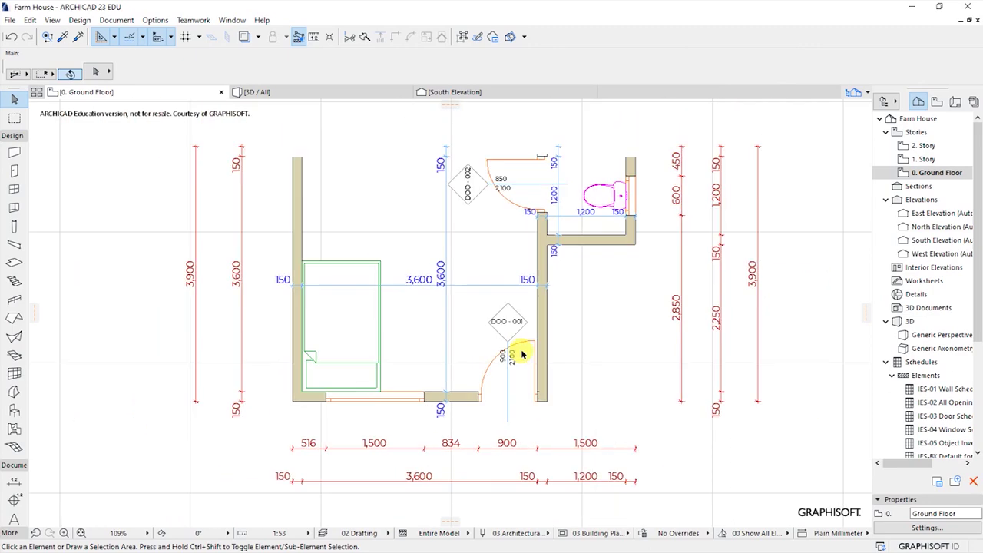
pyautogui.scroll(5, 510, 354)
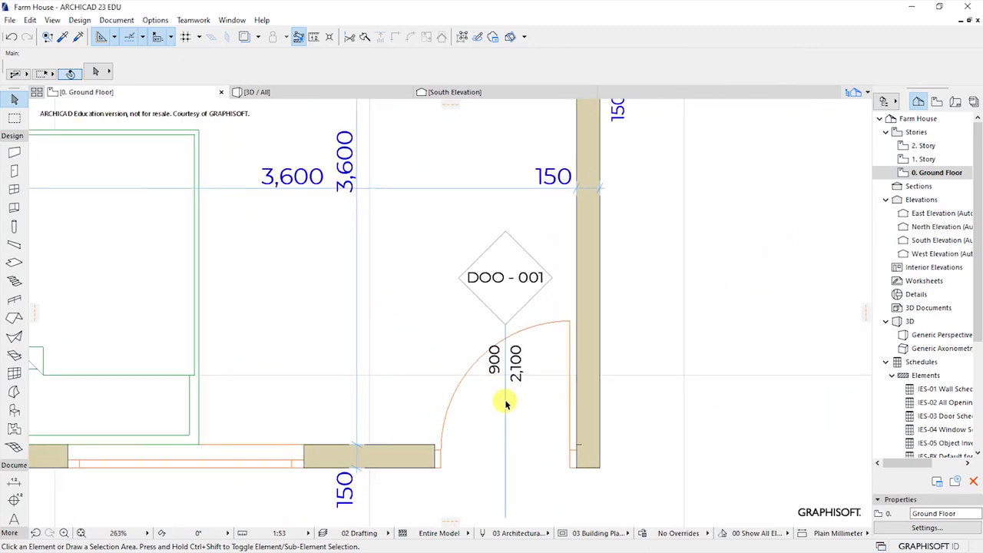
# - Select the entrance and bathroom doors together, check their marker settings and view the entrance door's marker up close
pyautogui.click(566, 323)
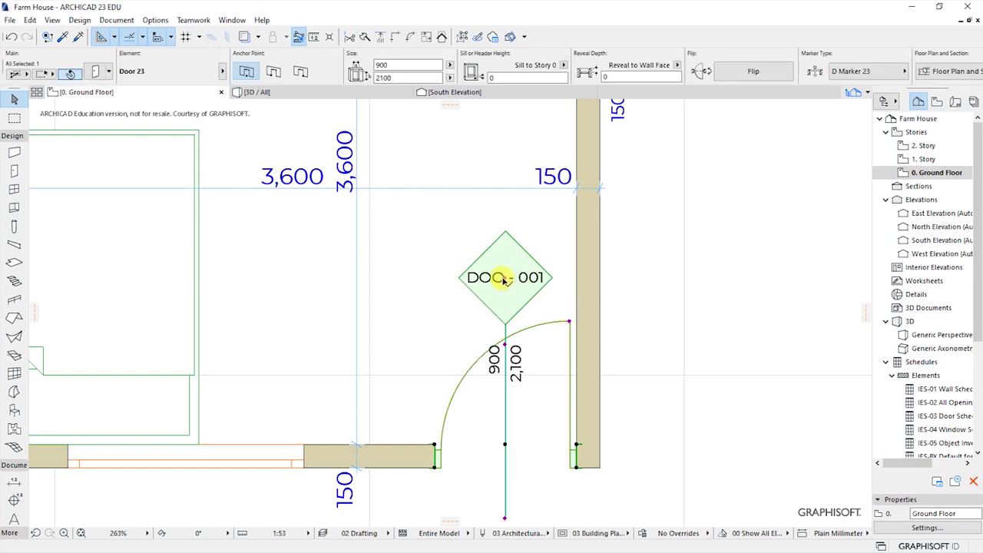
pyautogui.scroll(-5, 532, 342)
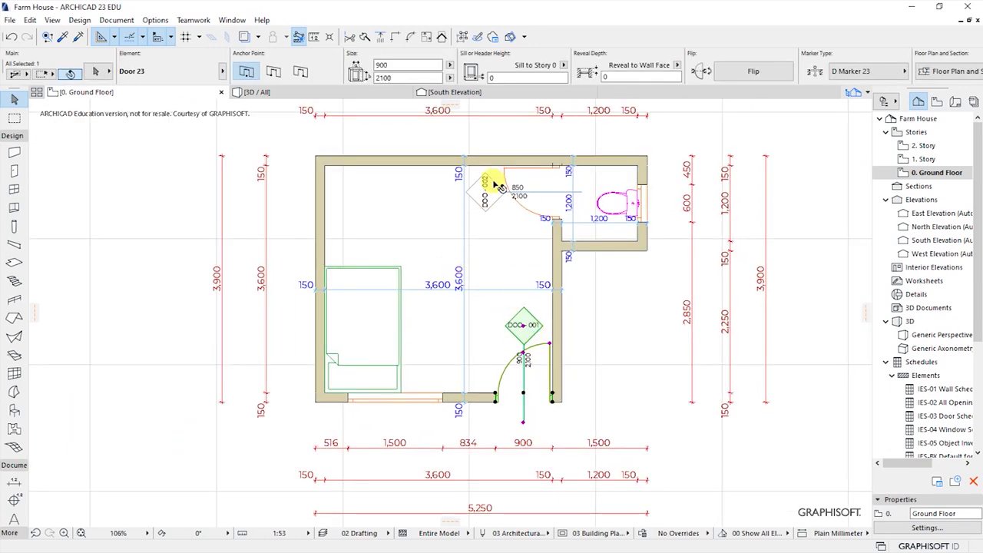
pyautogui.keyDown('shift'); pyautogui.click(504, 171); pyautogui.keyUp('shift')
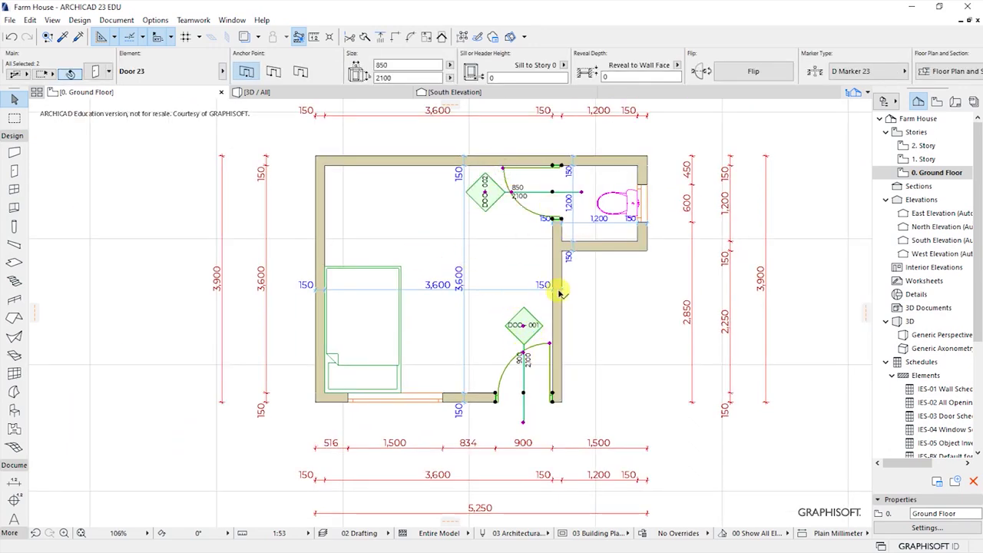
pyautogui.scroll(2, 557, 308)
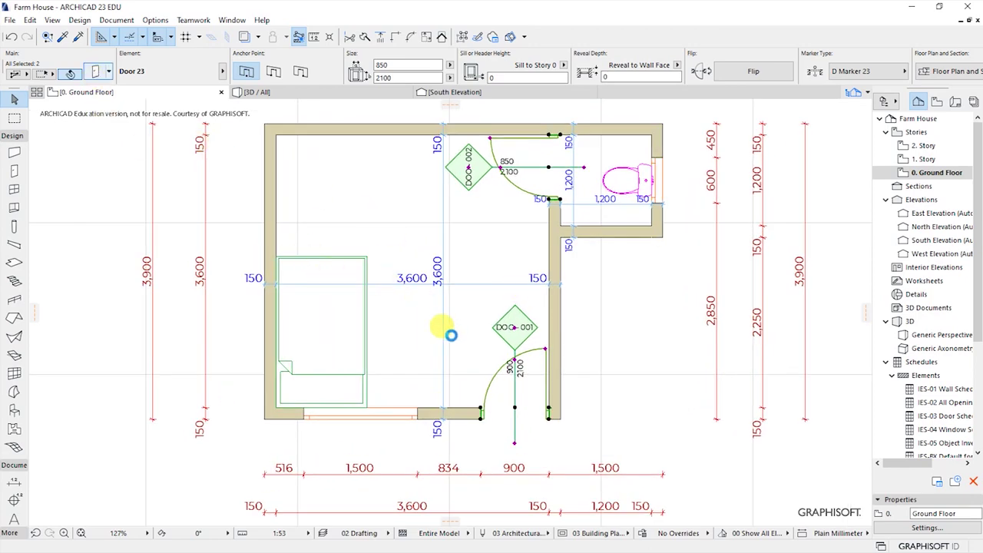
pyautogui.hotkey('ctrl', 't')
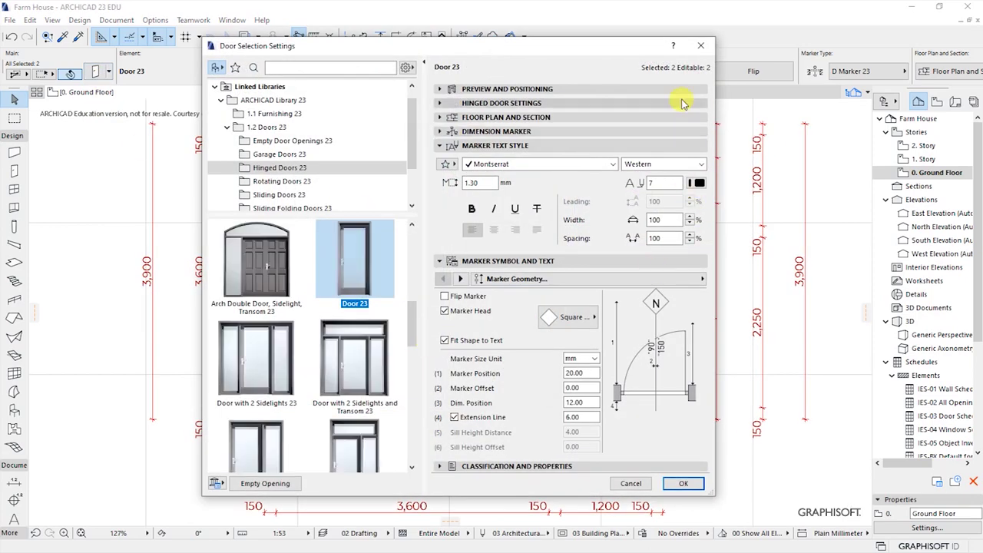
pyautogui.click(700, 45)
pyautogui.scroll(3, 524, 407)
pyautogui.scroll(2, 525, 407)
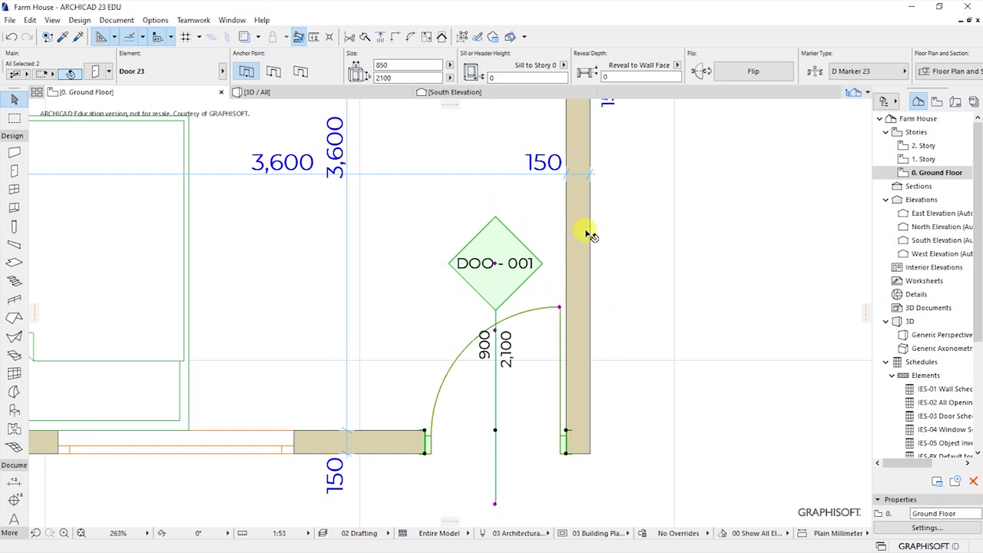
# - Set the Marker Position of both doors to 21 mm, keeping the other marker distances, and clear the selection
pyautogui.click(97, 72)
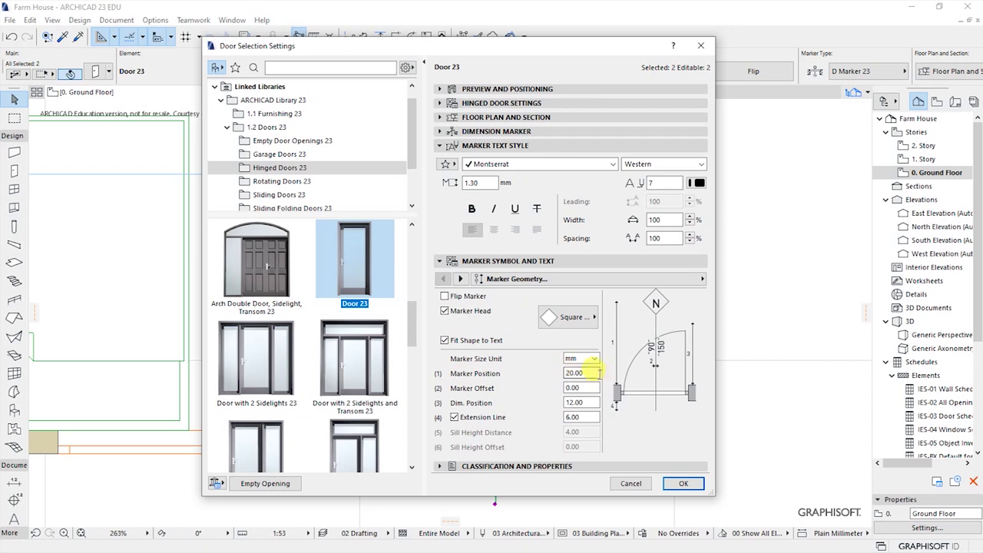
pyautogui.doubleClick(576, 373)
pyautogui.press('Tab')
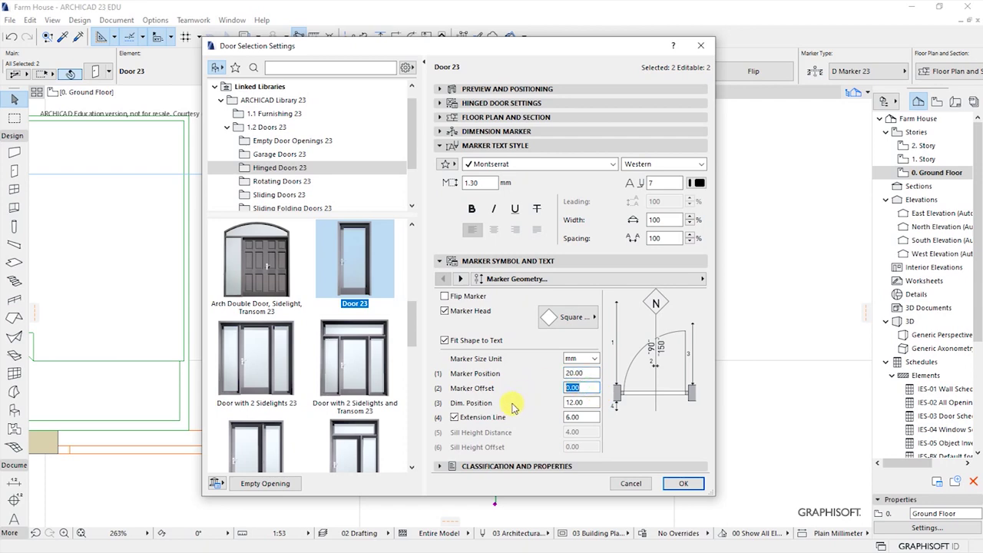
pyautogui.doubleClick(587, 402)
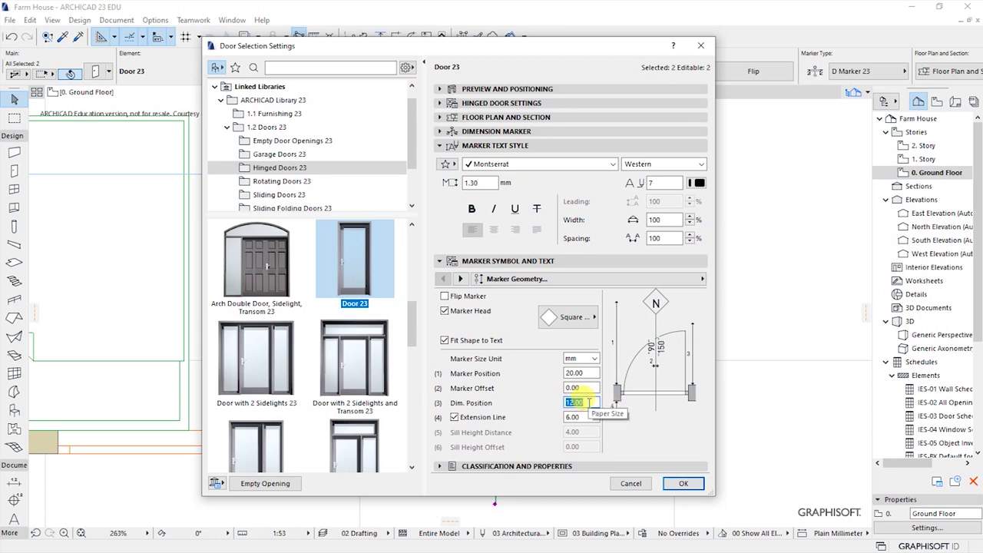
pyautogui.press('Tab')
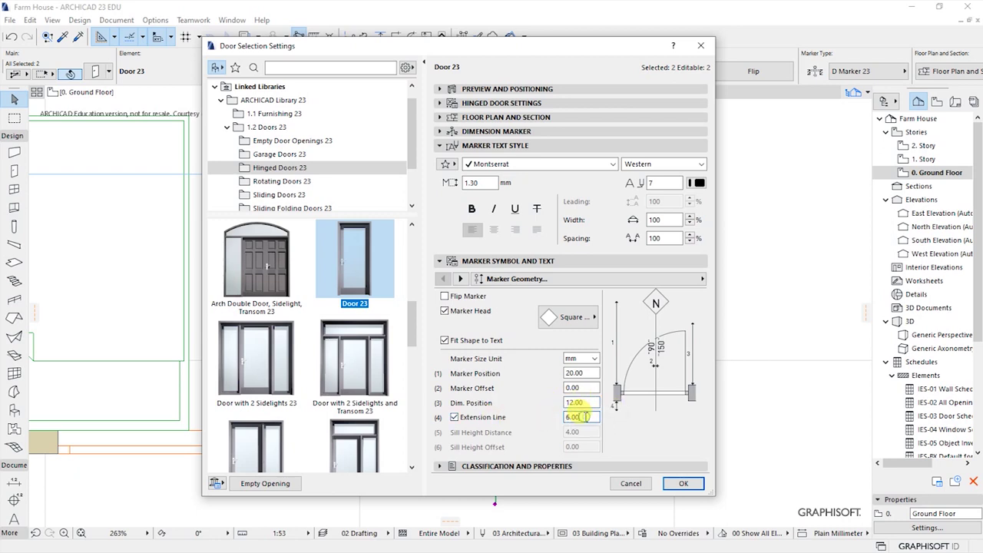
pyautogui.click(581, 373)
pyautogui.write('21')
pyautogui.press('Return')
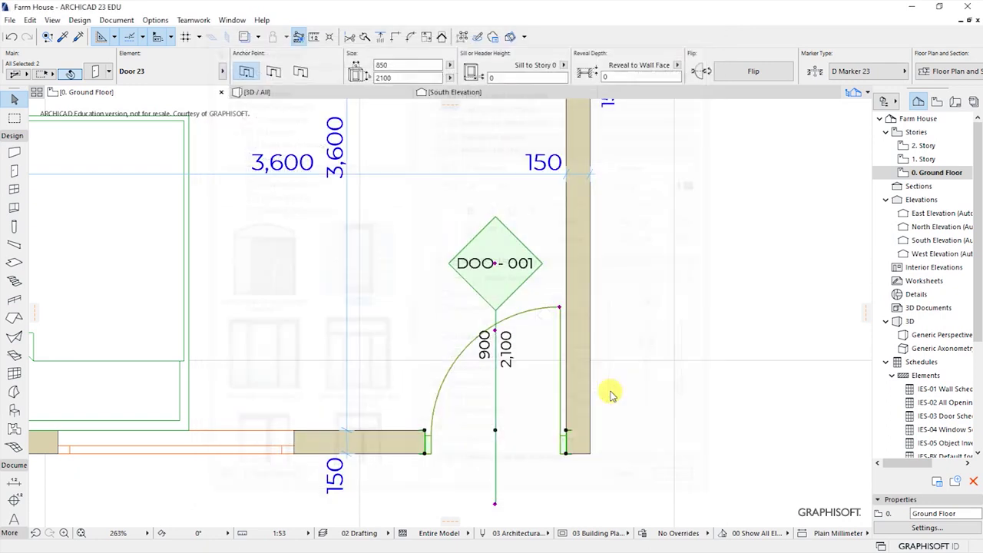
pyautogui.click(664, 355)
pyautogui.scroll(-5, 572, 384)
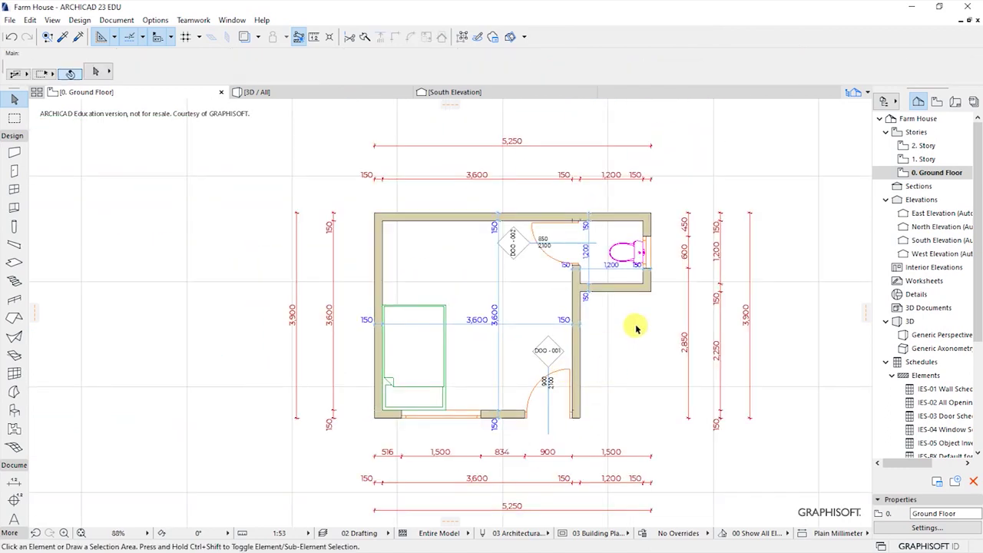
# - Select the 1,500 mm bedroom window and the bathroom window together and open their selection settings
pyautogui.scroll(1, 653, 354)
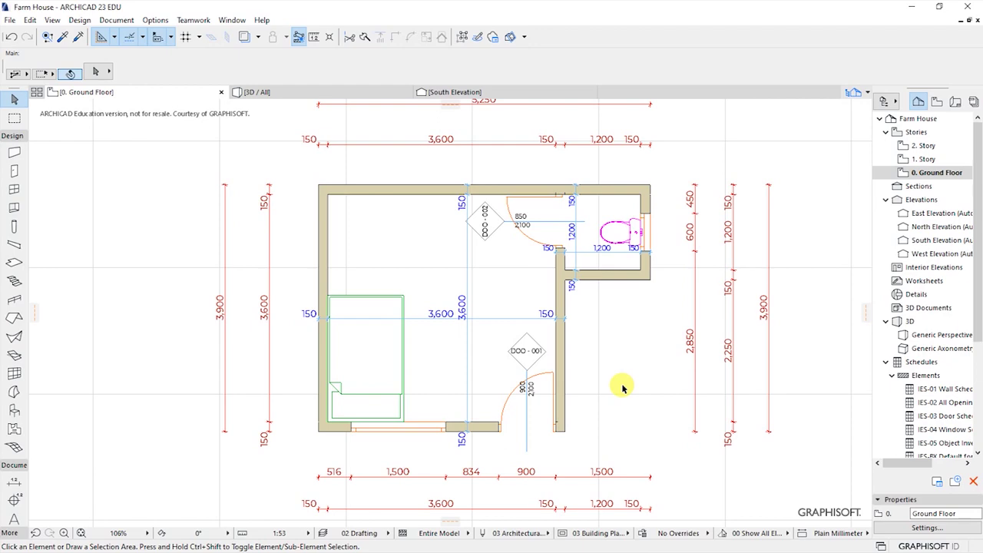
pyautogui.scroll(1, 623, 388)
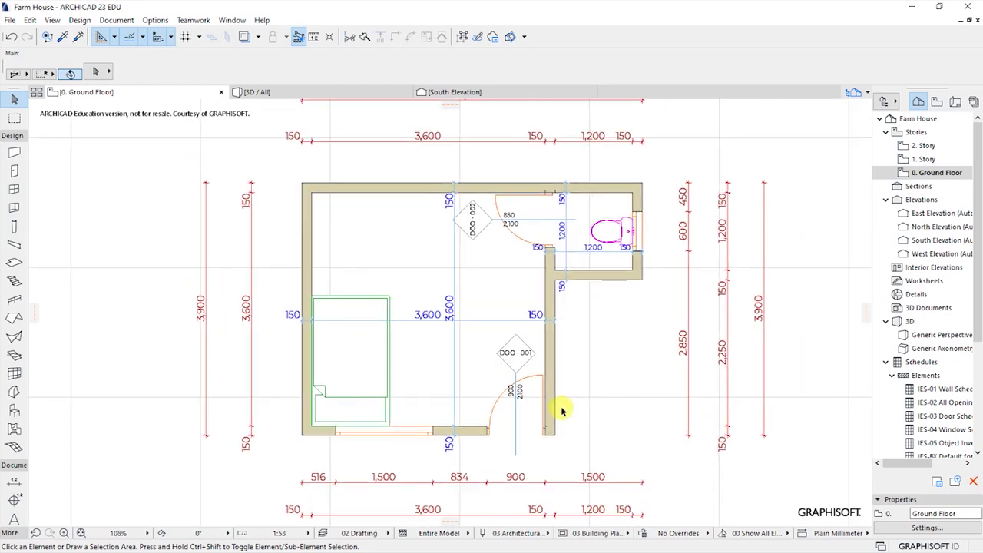
pyautogui.scroll(-1, 562, 411)
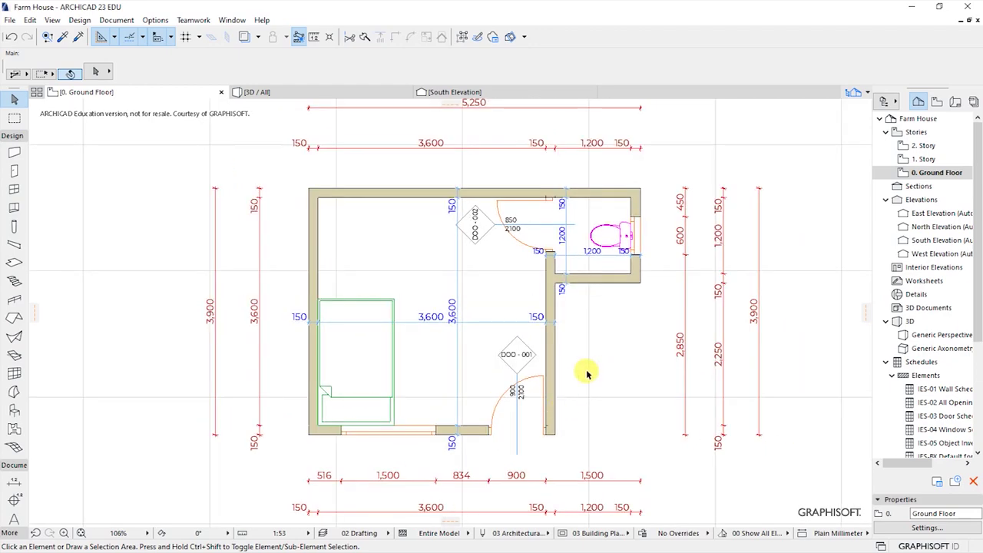
pyautogui.click(435, 435)
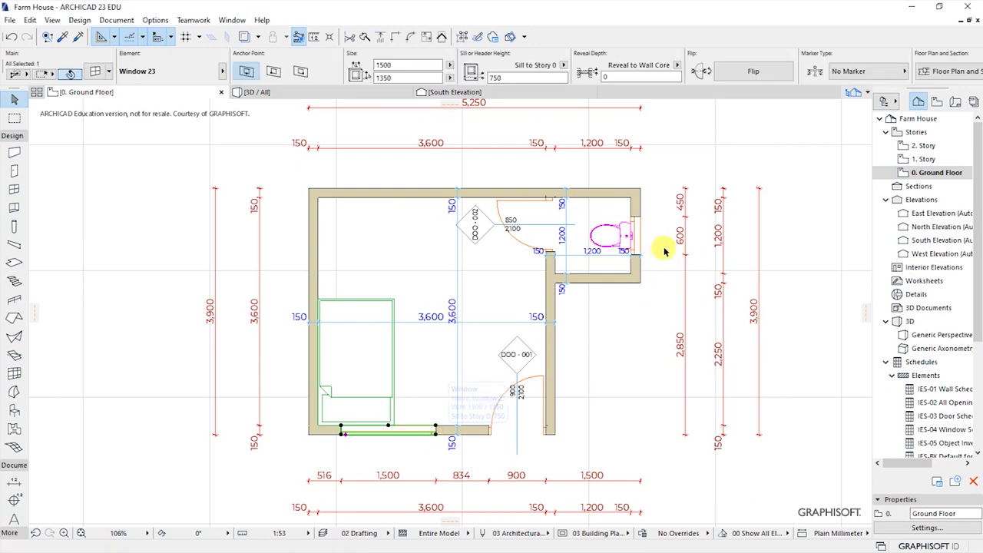
pyautogui.keyDown('shift'); pyautogui.click(644, 225); pyautogui.keyUp('shift')
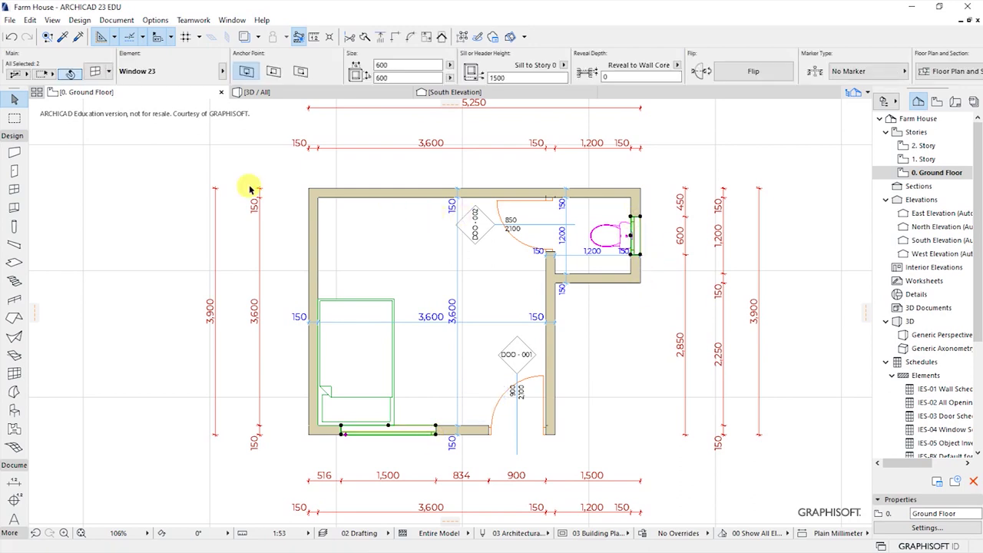
pyautogui.click(94, 71)
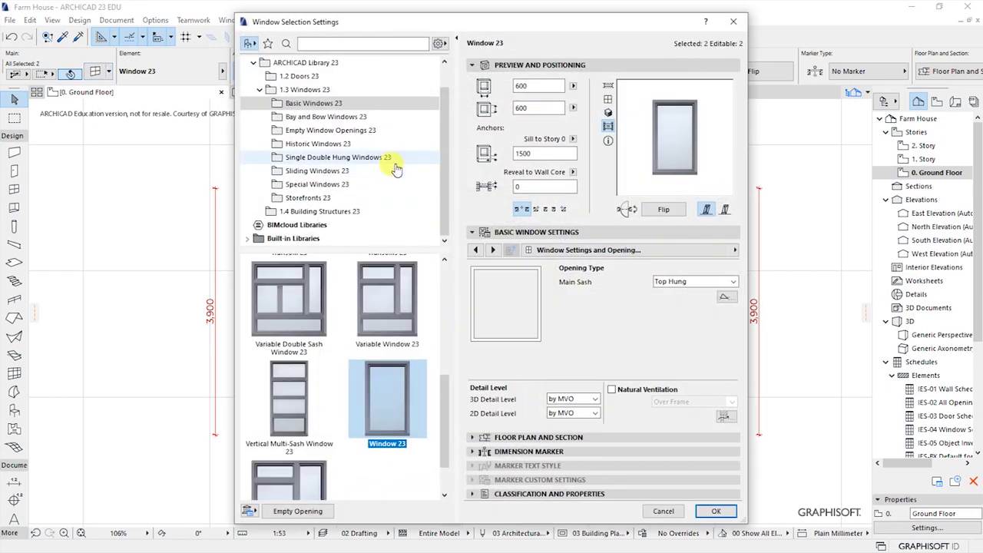
# - Assign a dimension marker to both selected windows in place of No Marker
pyautogui.click(507, 66)
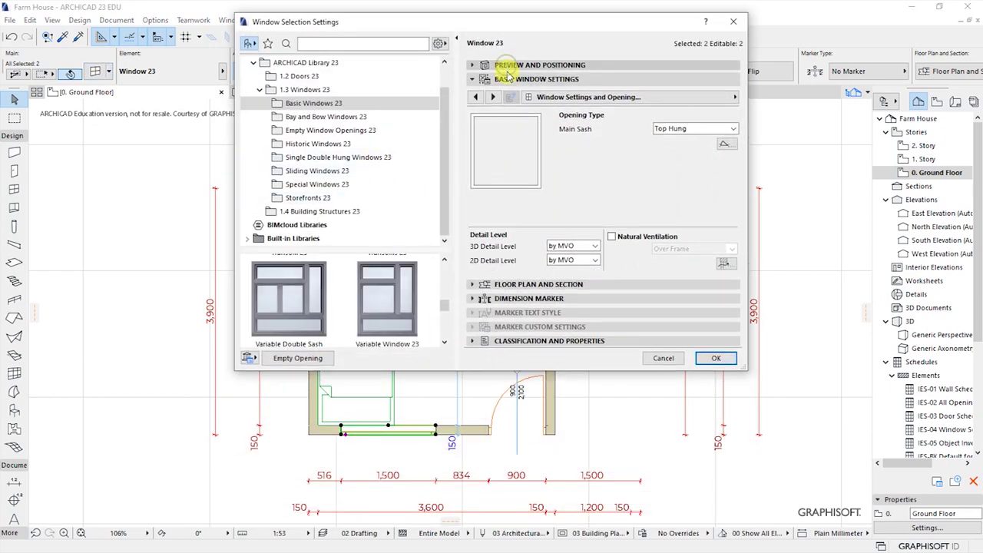
pyautogui.click(516, 79)
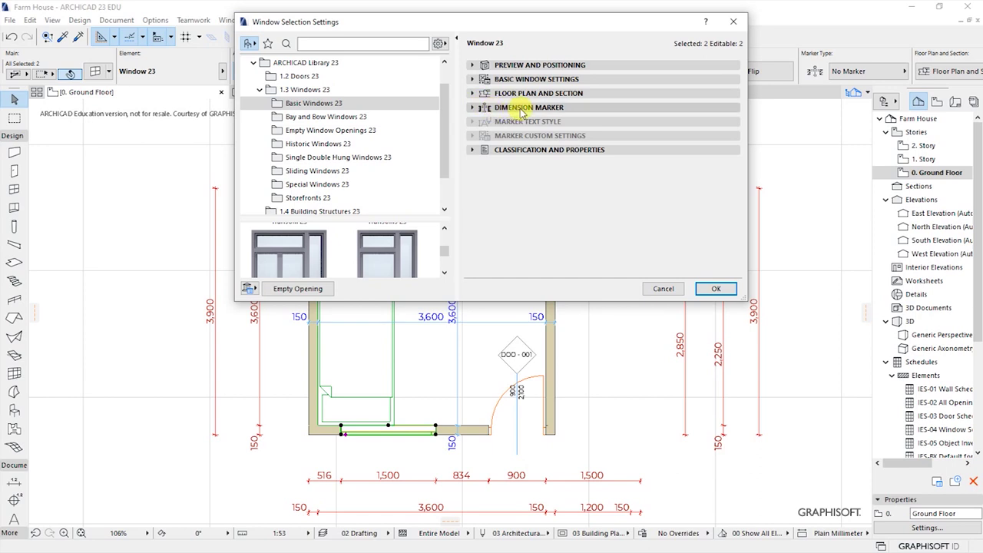
pyautogui.click(522, 108)
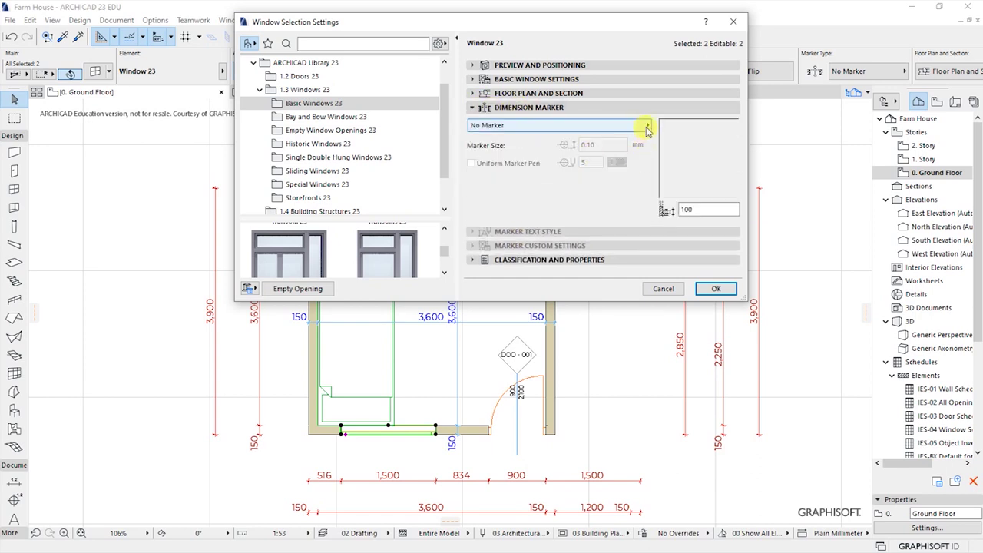
pyautogui.click(646, 128)
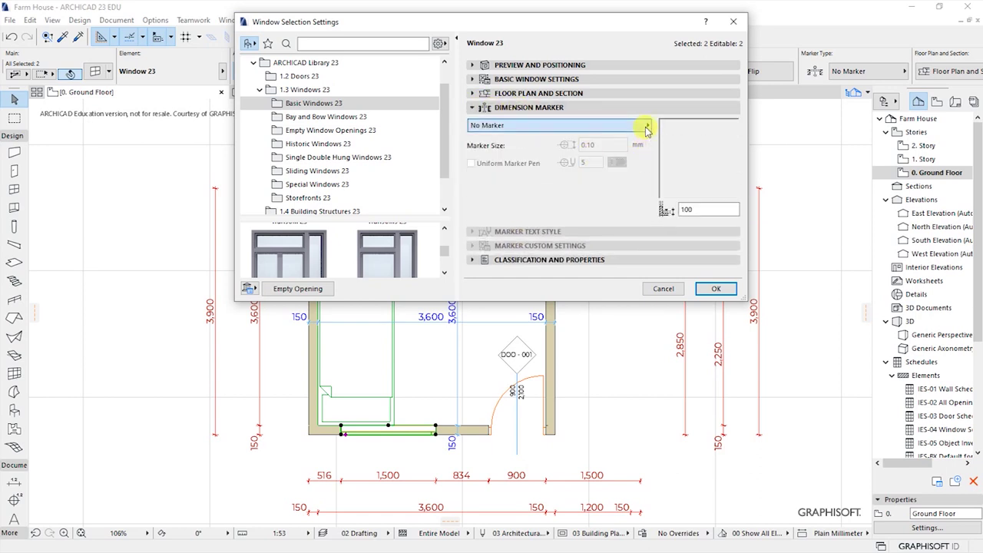
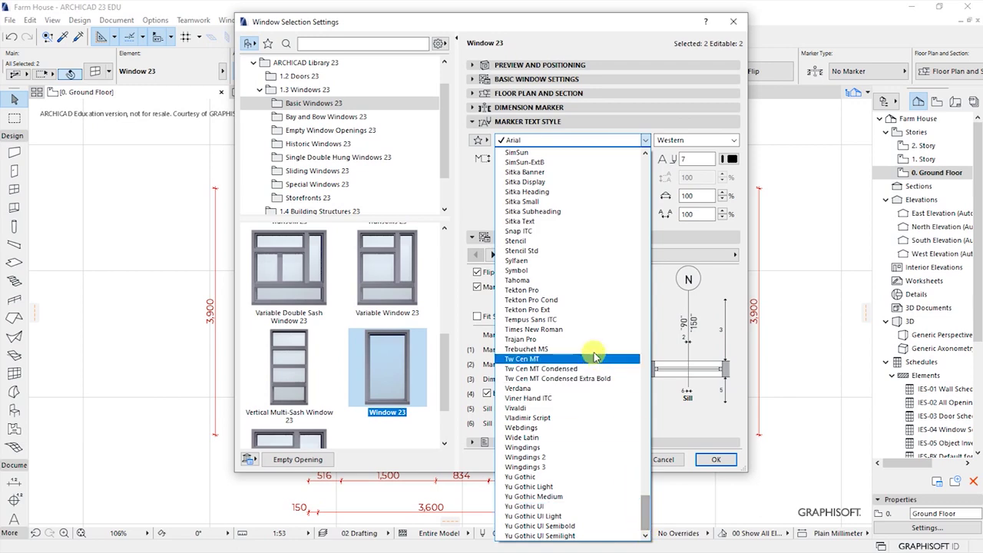
# - Set the window marker text style to the Montserrat font with a text height of 1.30 mm
pyautogui.scroll(15, 595, 355)
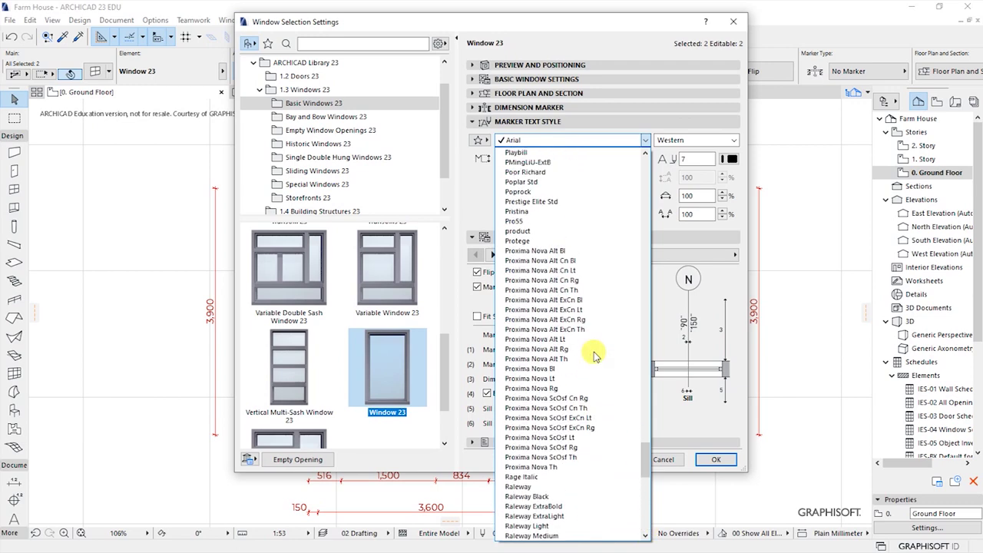
pyautogui.scroll(1, 596, 354)
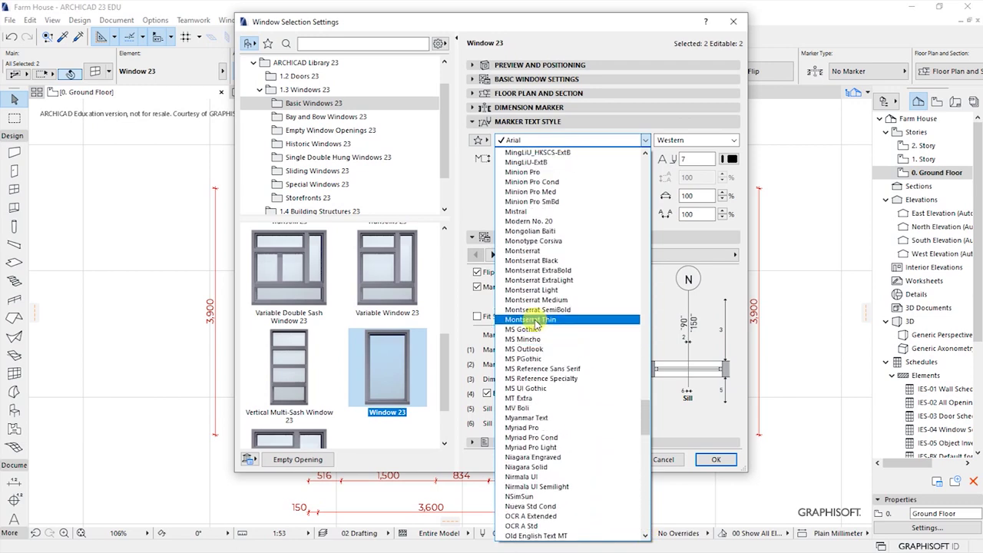
pyautogui.click(529, 252)
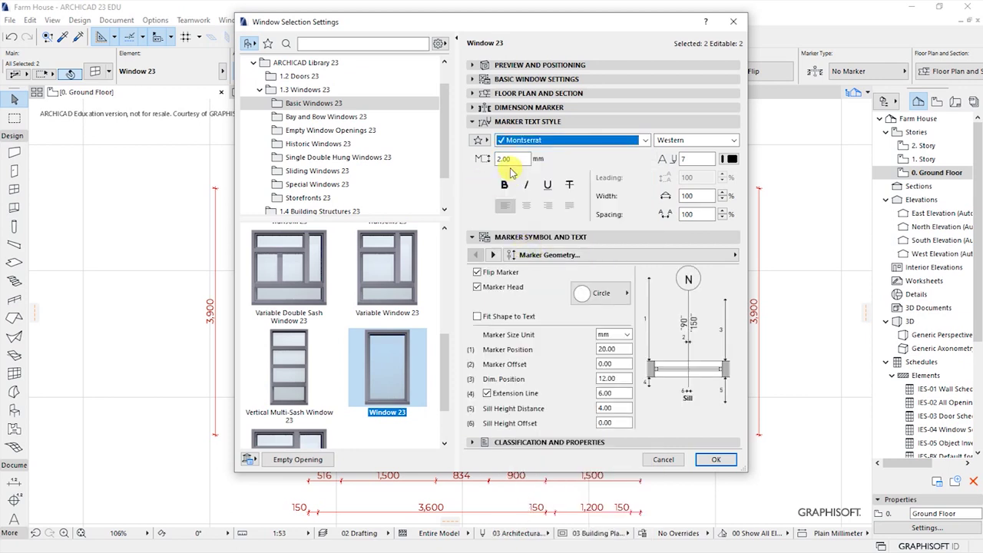
pyautogui.click(477, 158)
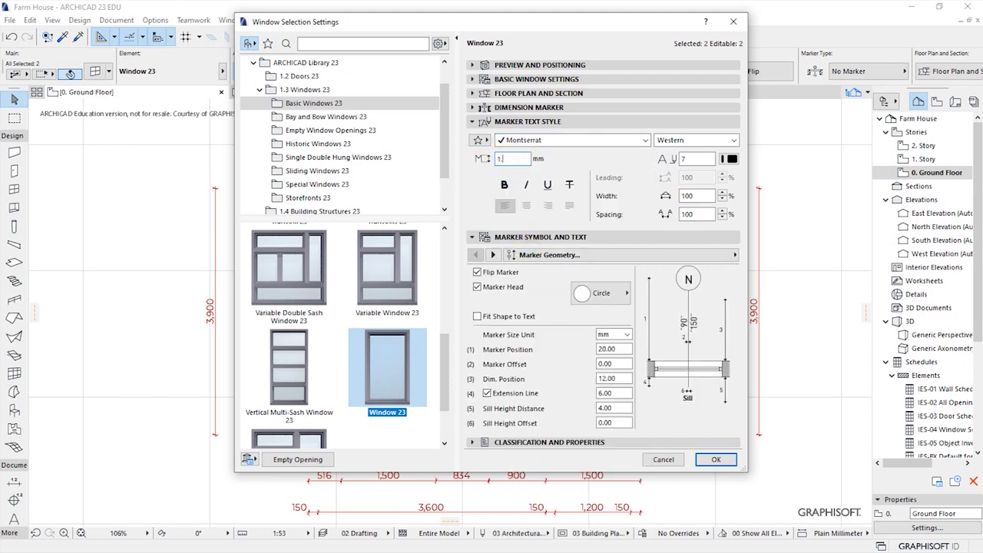
pyautogui.click(505, 139)
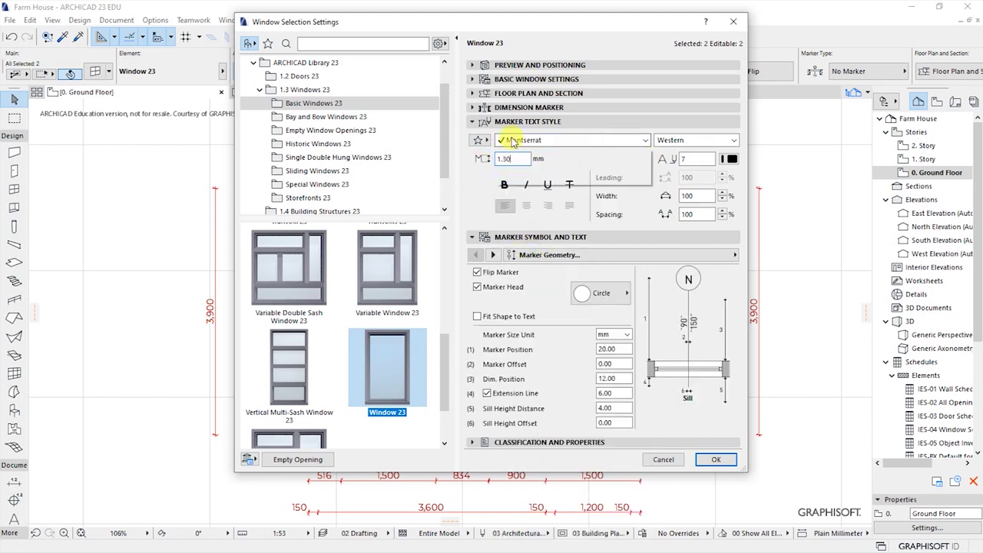
# - Change the marker head of both windows from a circle to Square Rotated and fit the shape to the text
pyautogui.click(520, 121)
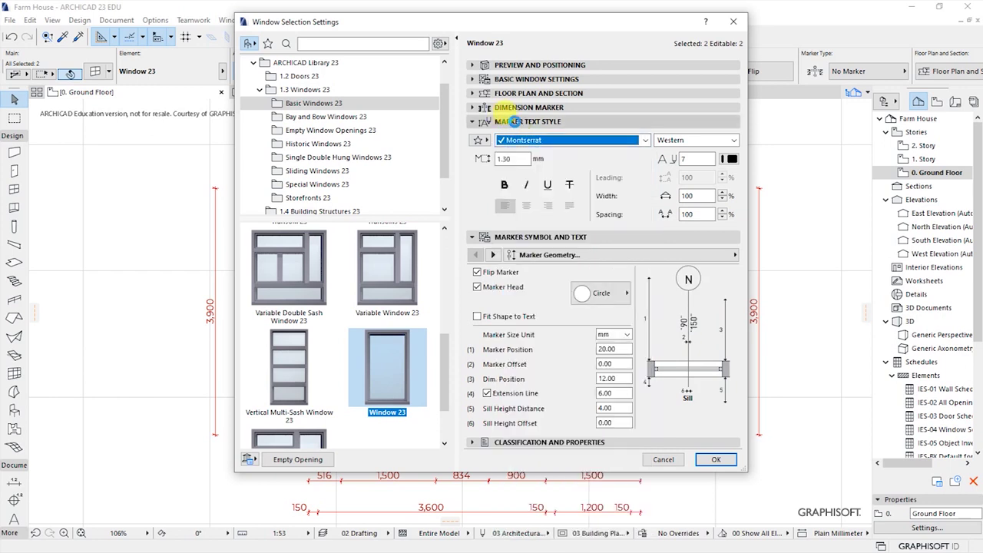
pyautogui.click(514, 122)
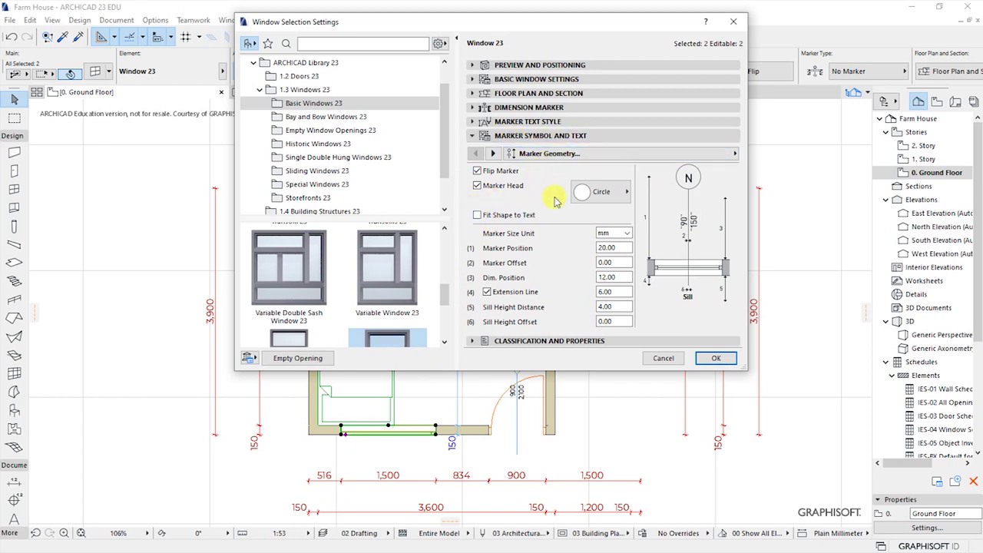
pyautogui.click(626, 196)
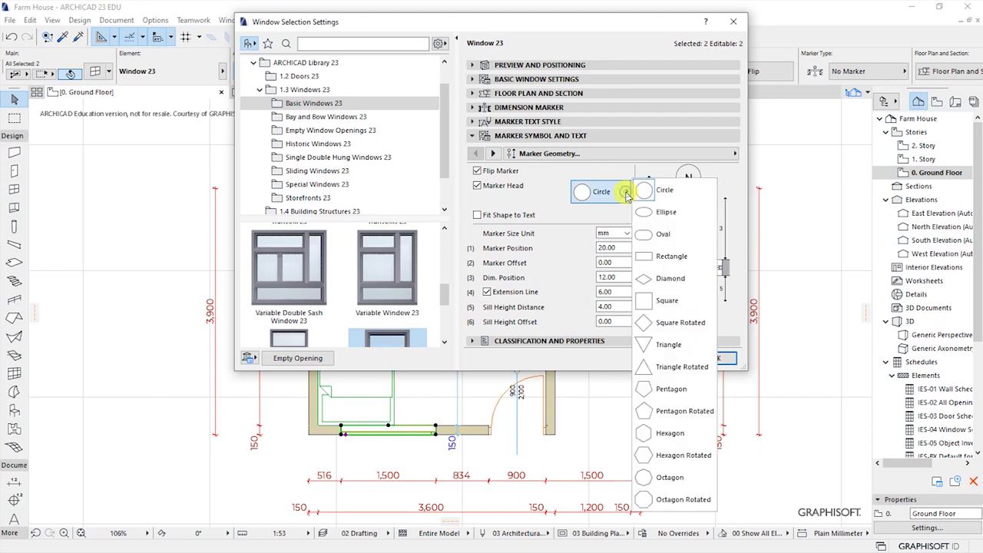
pyautogui.click(661, 323)
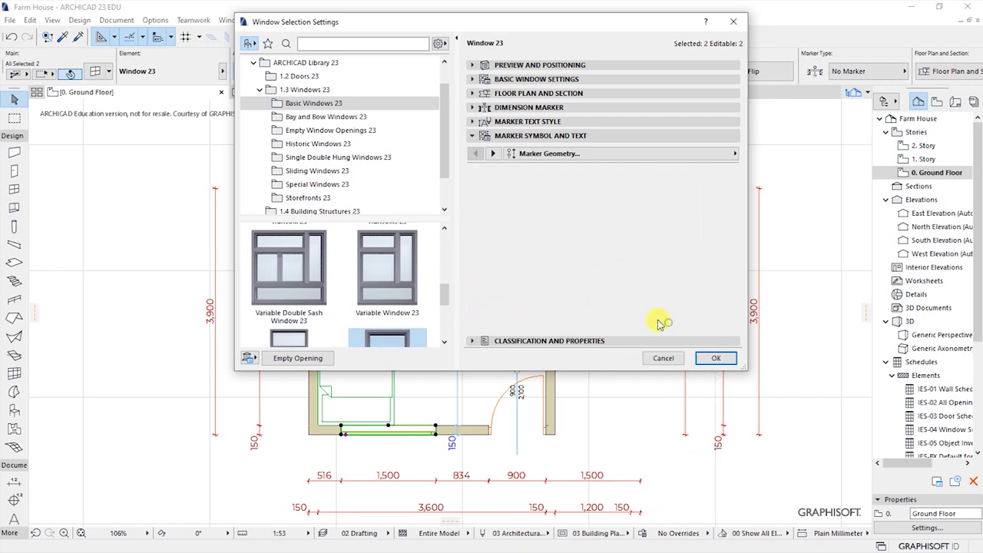
pyautogui.click(478, 216)
# - Set the Marker Position of both windows to 21 mm and apply the window settings
pyautogui.click(615, 247)
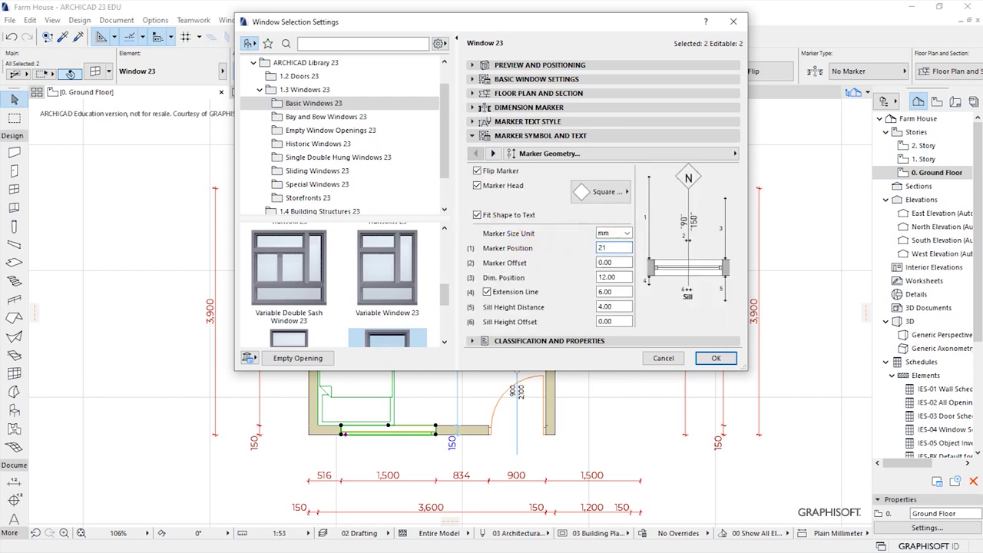
pyautogui.press('Return')
pyautogui.click(712, 359)
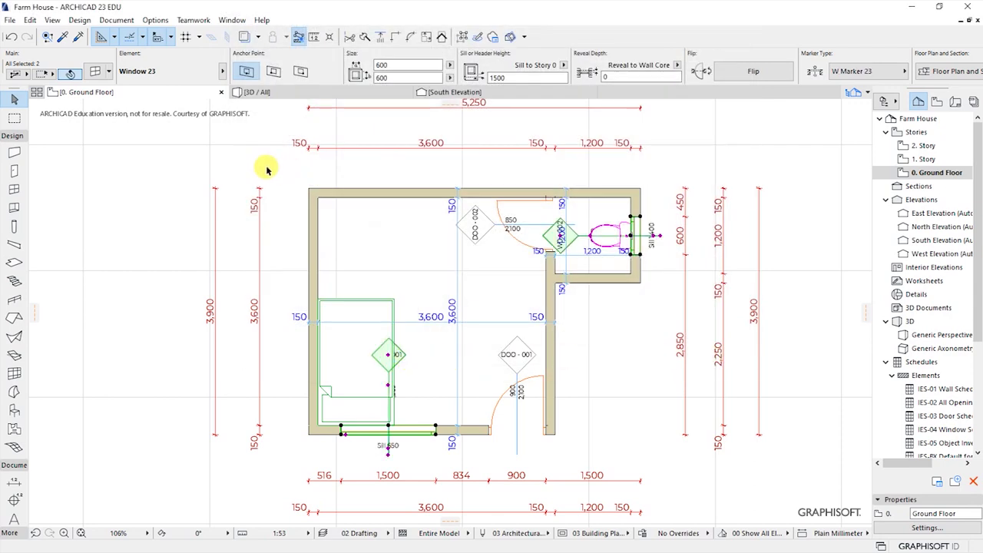
# - Turn off Flip Marker for both selected windows and apply the setting
pyautogui.click(96, 71)
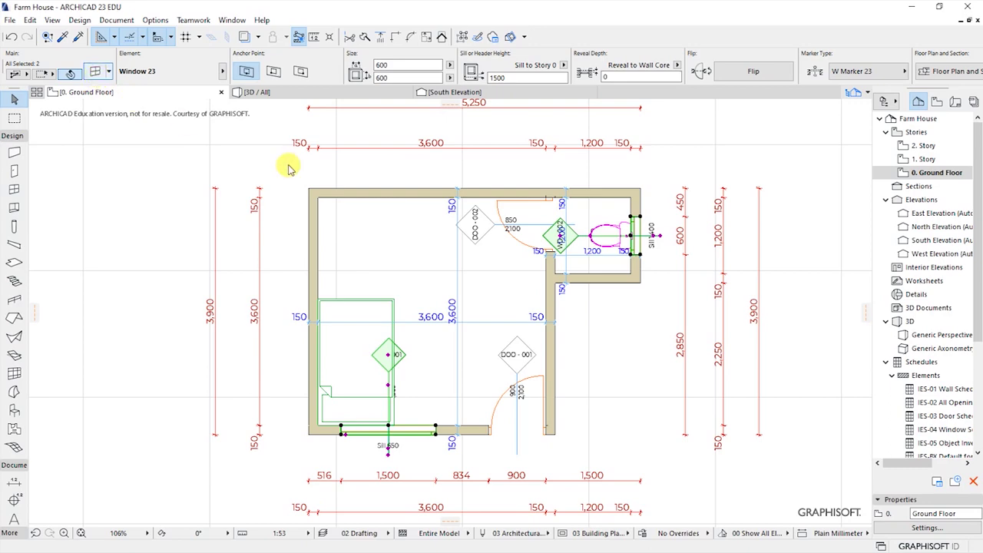
pyautogui.hotkey('ctrl', 't')
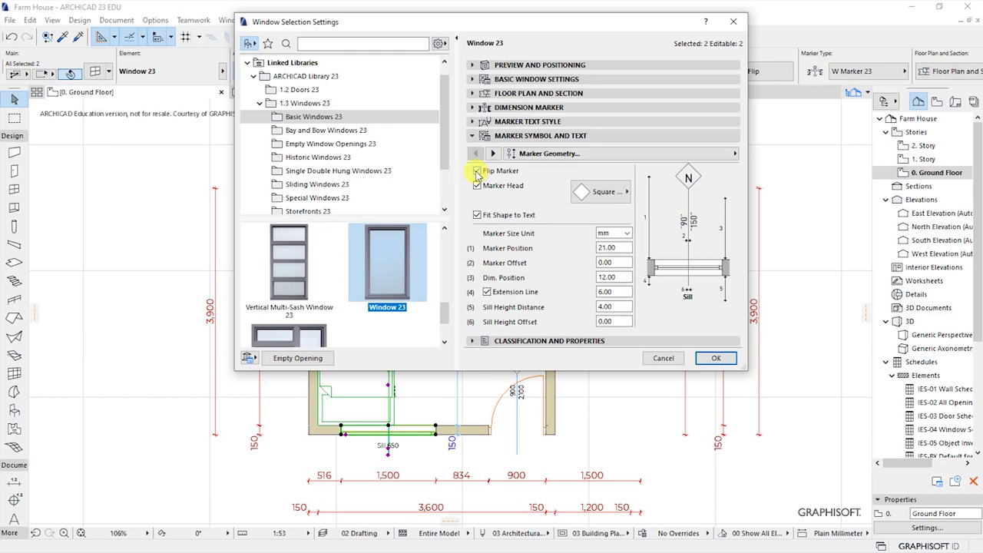
pyautogui.click(477, 171)
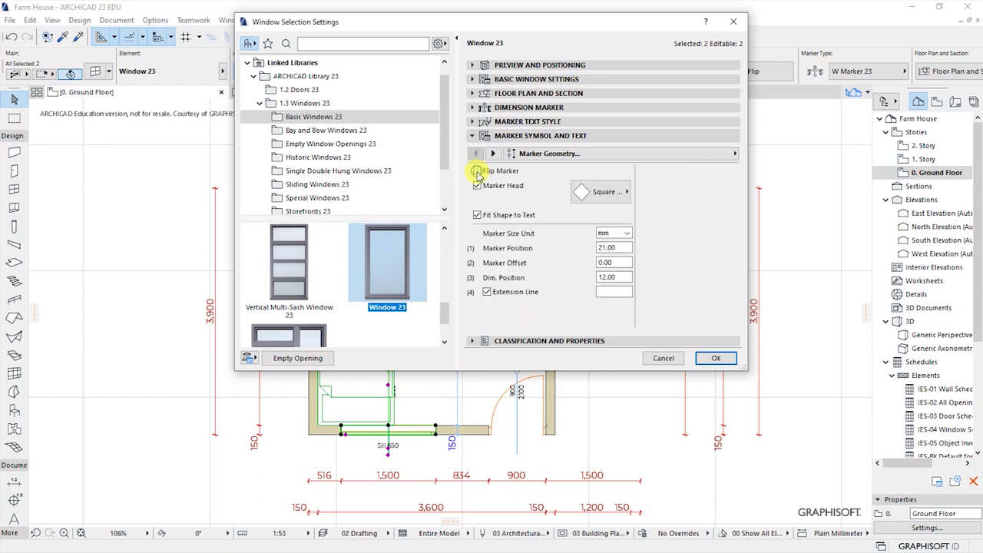
pyautogui.click(716, 359)
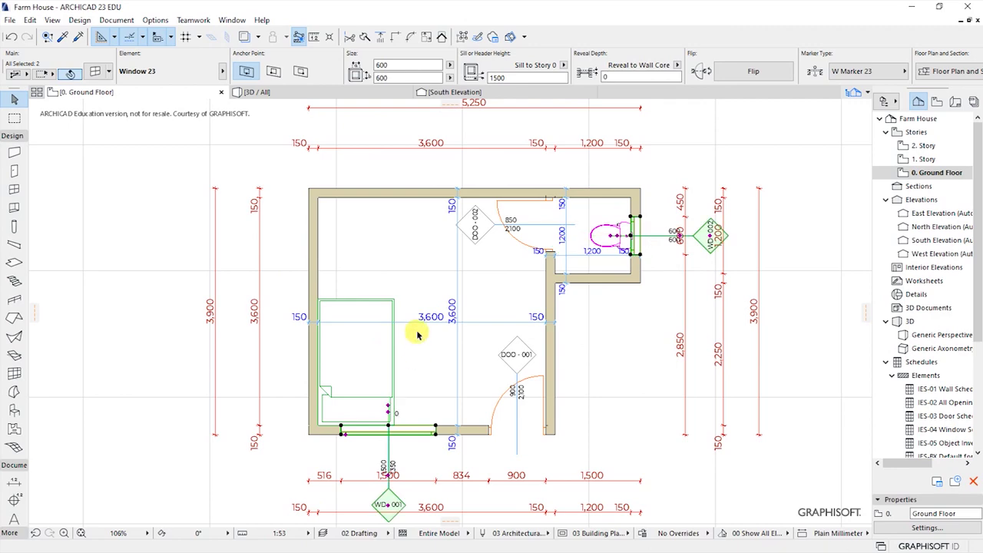
# - Examine how the bedroom window's marker overlaps the dimension lines outside the wall, and clear the window selection
pyautogui.scroll(-3, 413, 382)
pyautogui.scroll(3, 399, 432)
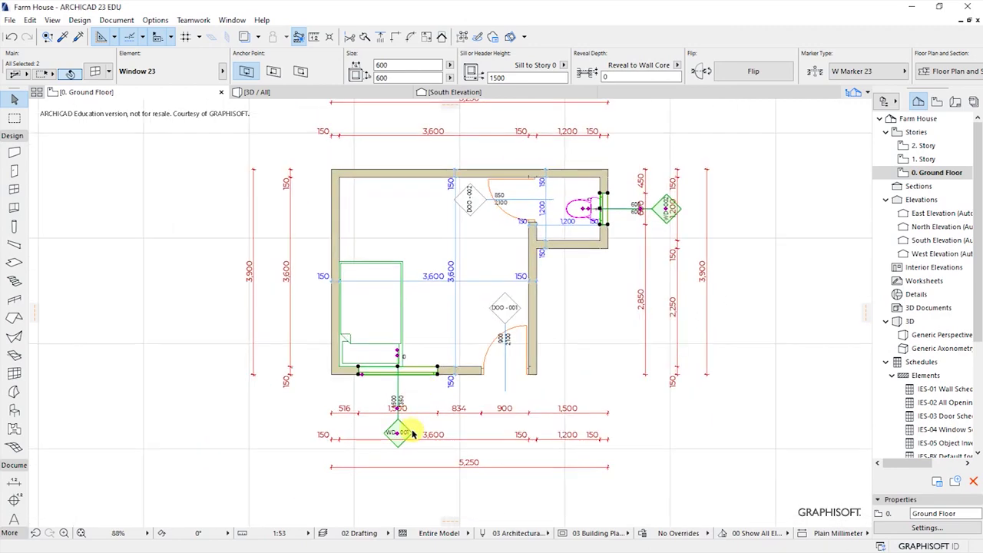
pyautogui.scroll(3, 399, 436)
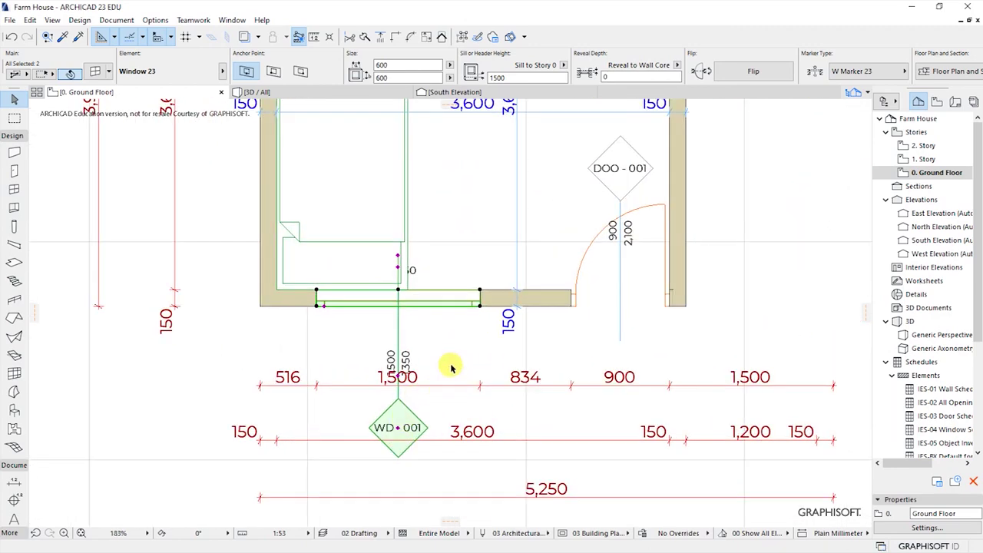
pyautogui.scroll(3, 399, 427)
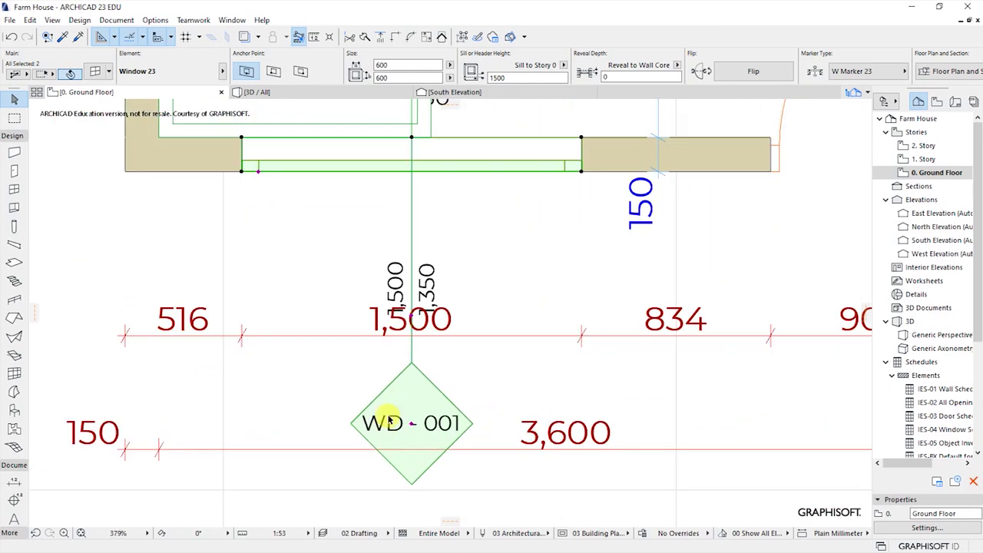
pyautogui.scroll(-3, 417, 283)
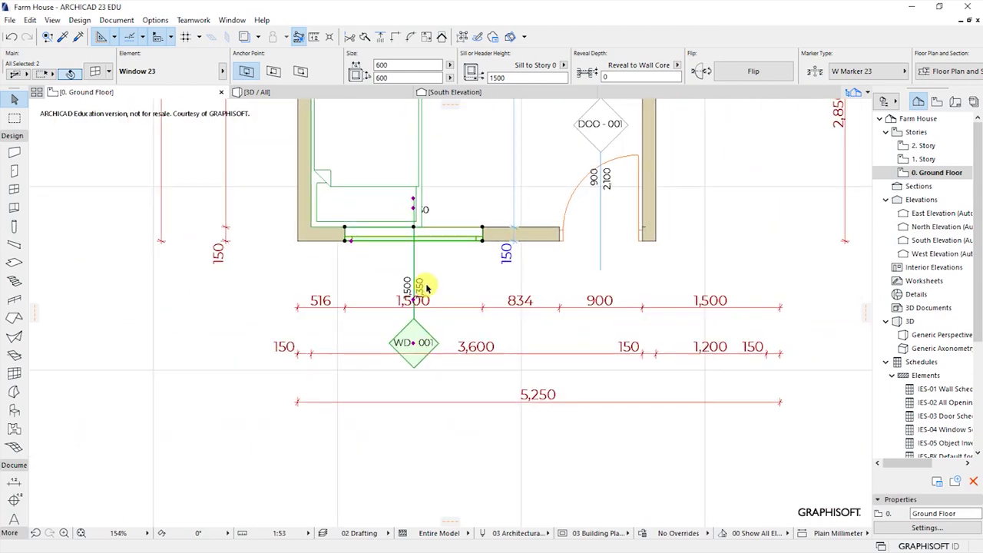
pyautogui.scroll(2, 428, 286)
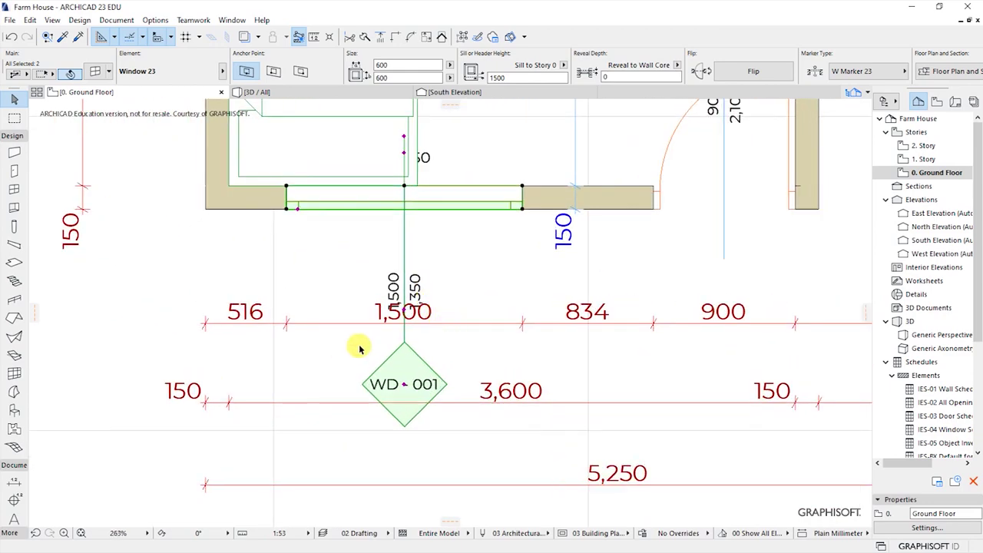
pyautogui.scroll(-2, 281, 352)
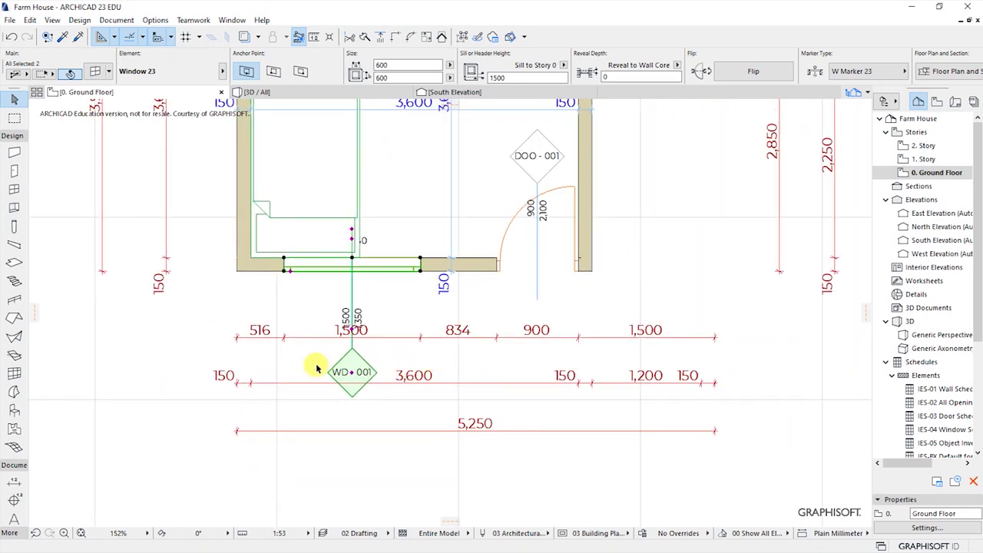
pyautogui.click(149, 367)
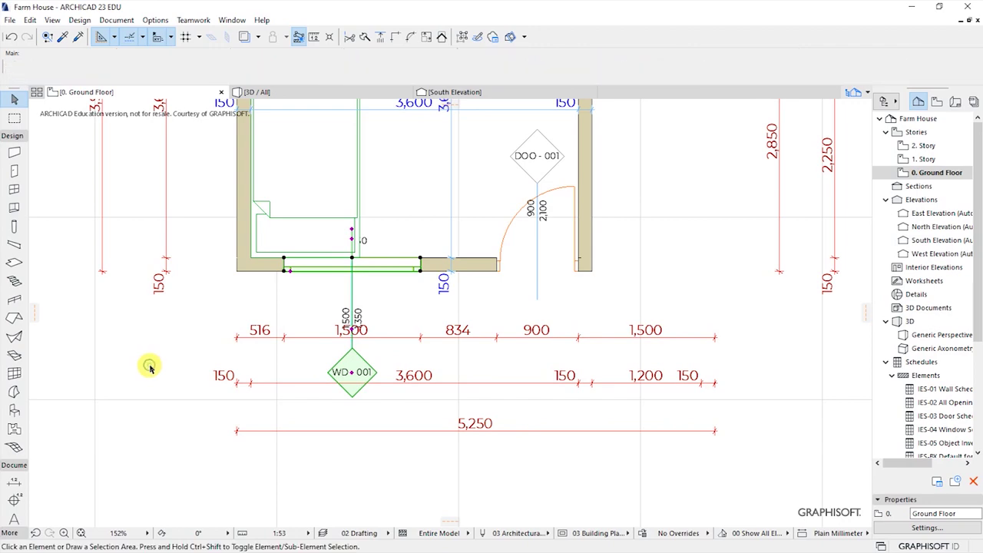
# - Move the three dimension chains below the bedroom window together away from the wall, placing the nearest at the WD-001 diamond's tip, and deselect them
pyautogui.scroll(2, 311, 398)
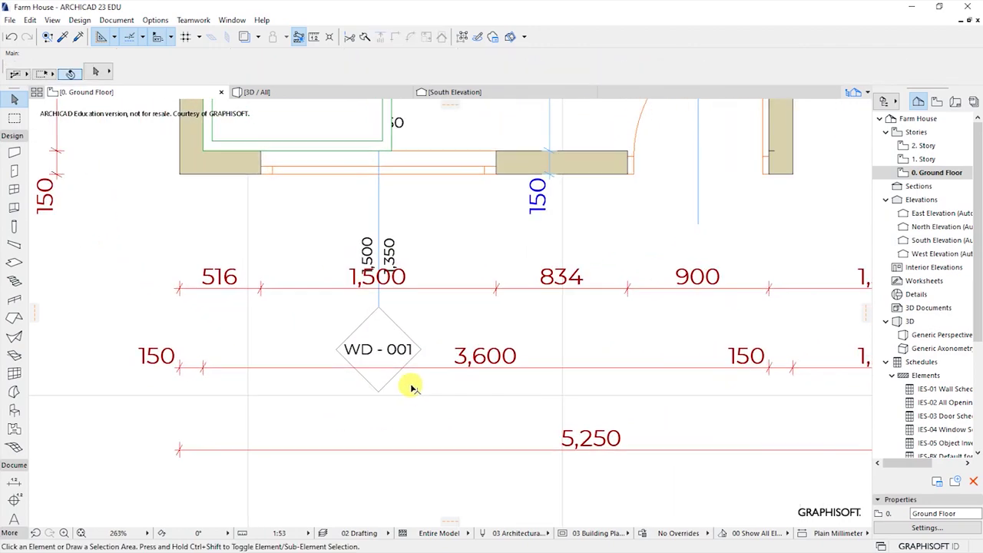
pyautogui.click(522, 293)
pyautogui.keyDown('shift'); pyautogui.click(569, 363); pyautogui.keyUp('shift')
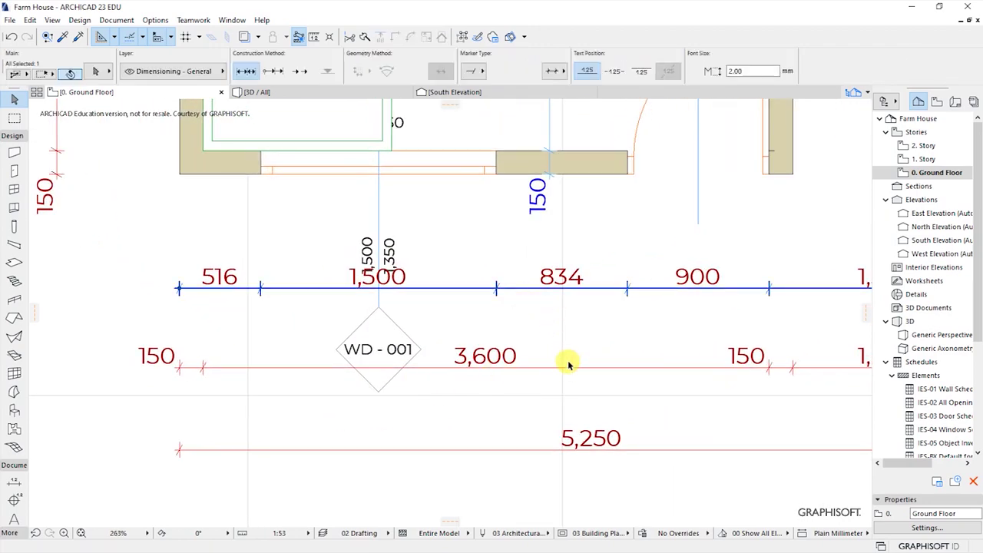
pyautogui.keyDown('shift'); pyautogui.click(536, 451); pyautogui.keyUp('shift')
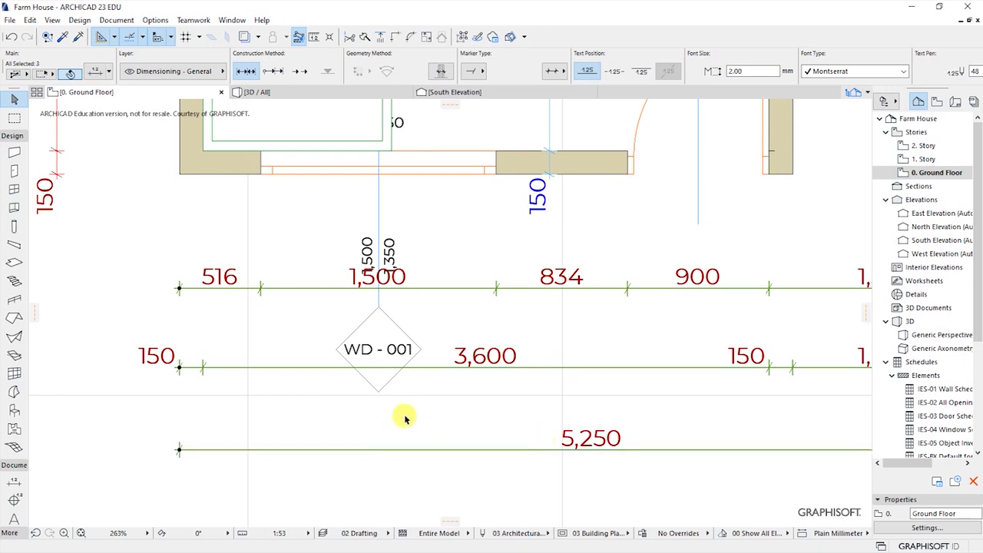
pyautogui.rightClick(141, 247)
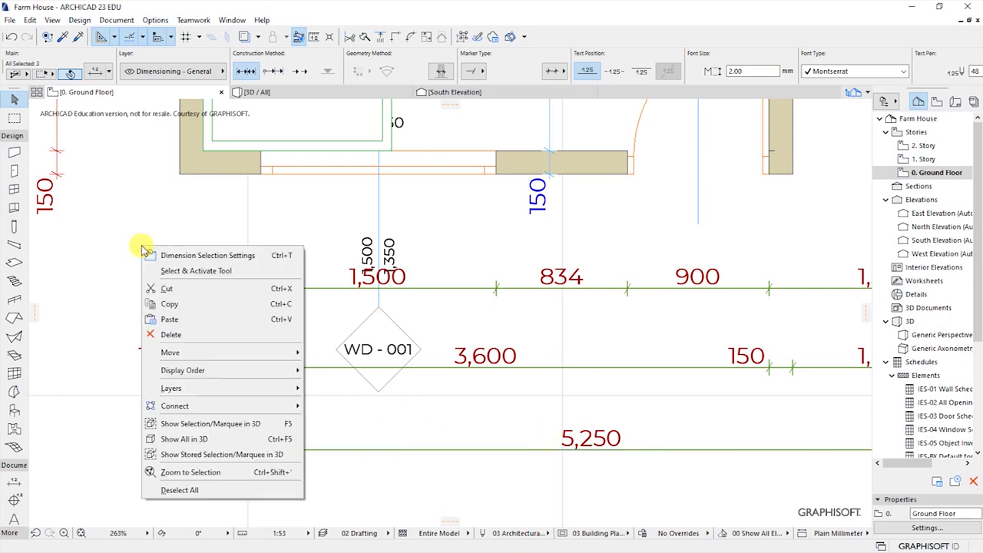
pyautogui.moveTo(174, 361)
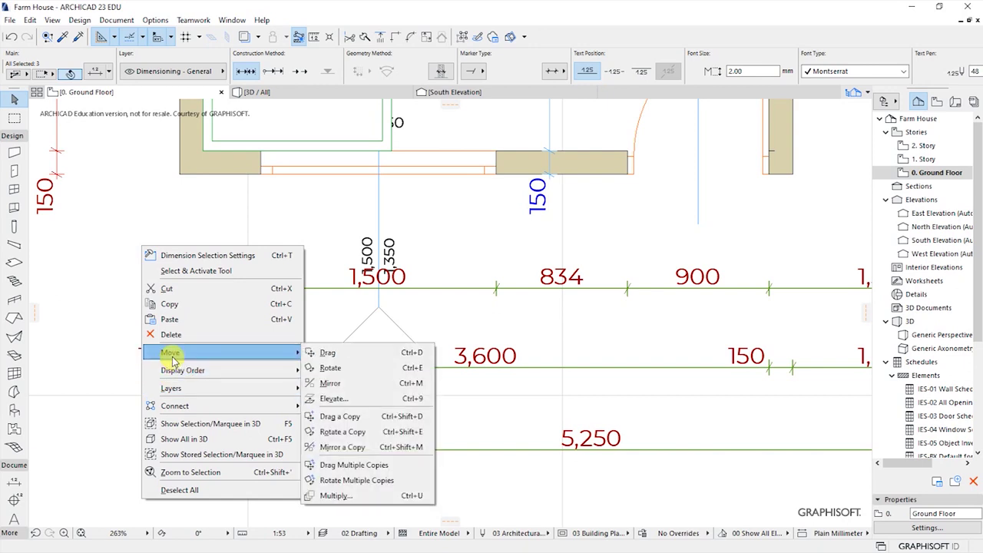
pyautogui.click(336, 354)
pyautogui.click(455, 290)
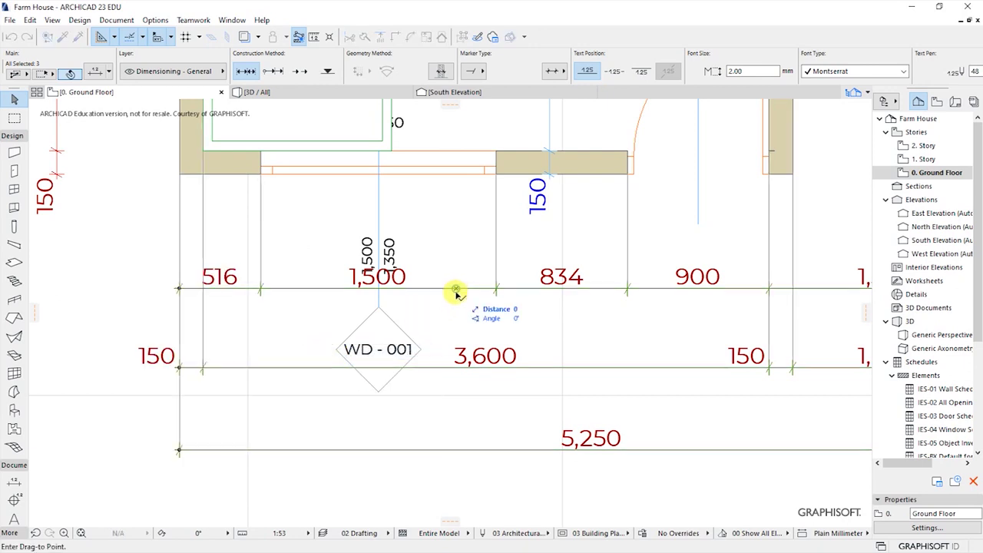
pyautogui.click(451, 308)
pyautogui.click(468, 261)
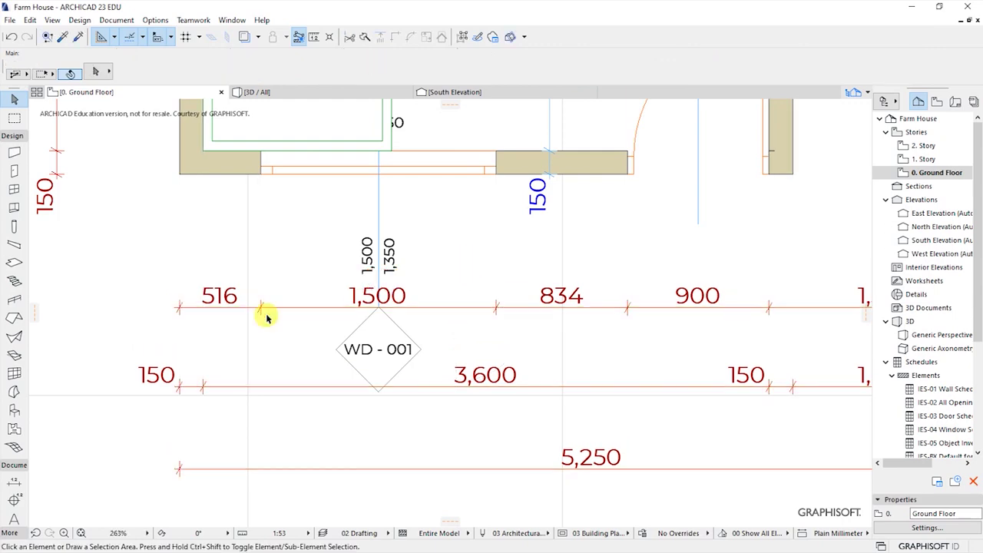
# - Move the three vertical dimension chains beside the bathroom window about 130 mm outward, placing the nearest at the WD-002 diamond's tip, and deselect them
pyautogui.scroll(-3, 192, 347)
pyautogui.scroll(-3, 407, 417)
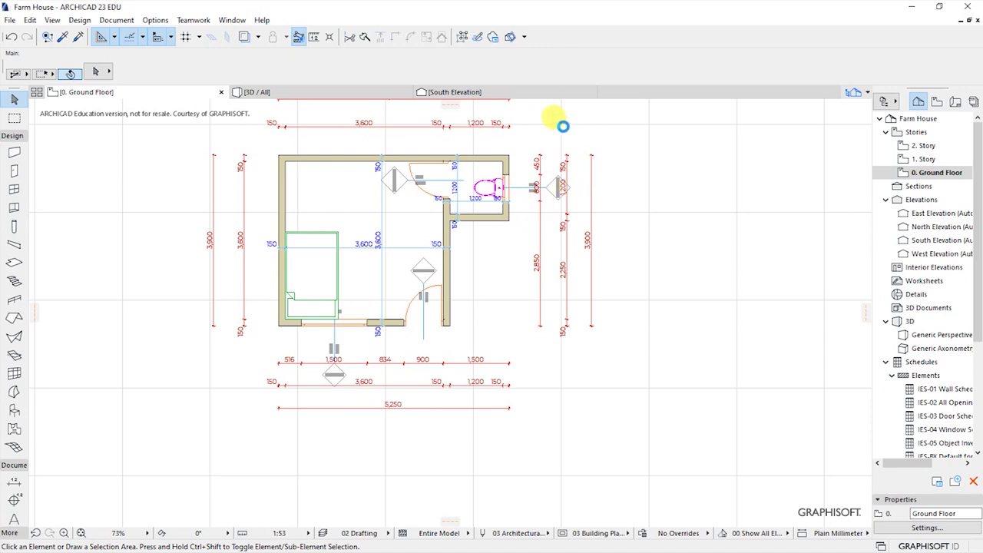
pyautogui.scroll(3, 563, 131)
pyautogui.click(513, 330)
pyautogui.keyDown('shift'); pyautogui.click(570, 289); pyautogui.keyUp('shift')
pyautogui.keyDown('shift'); pyautogui.click(620, 288); pyautogui.keyUp('shift')
pyautogui.rightClick(461, 318)
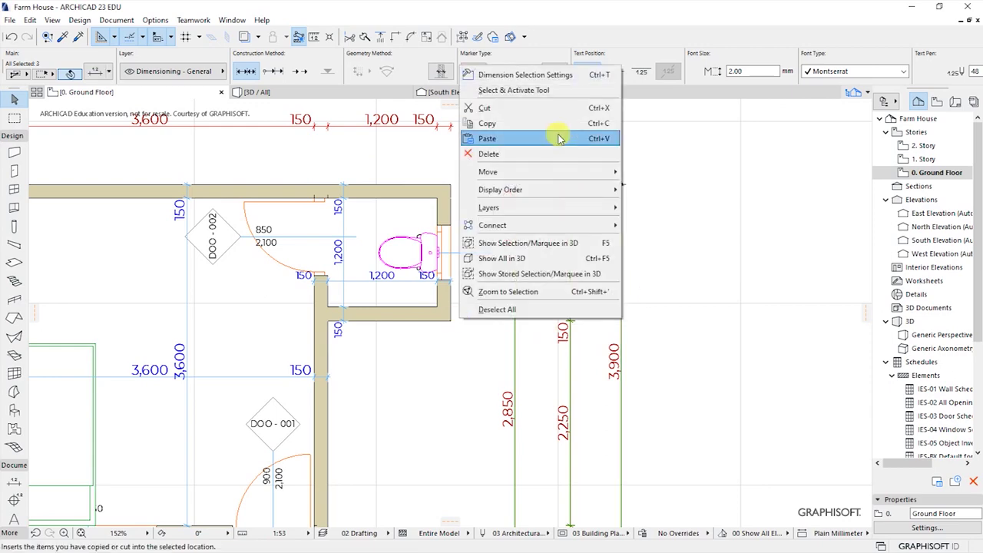
pyautogui.moveTo(506, 175)
pyautogui.click(649, 172)
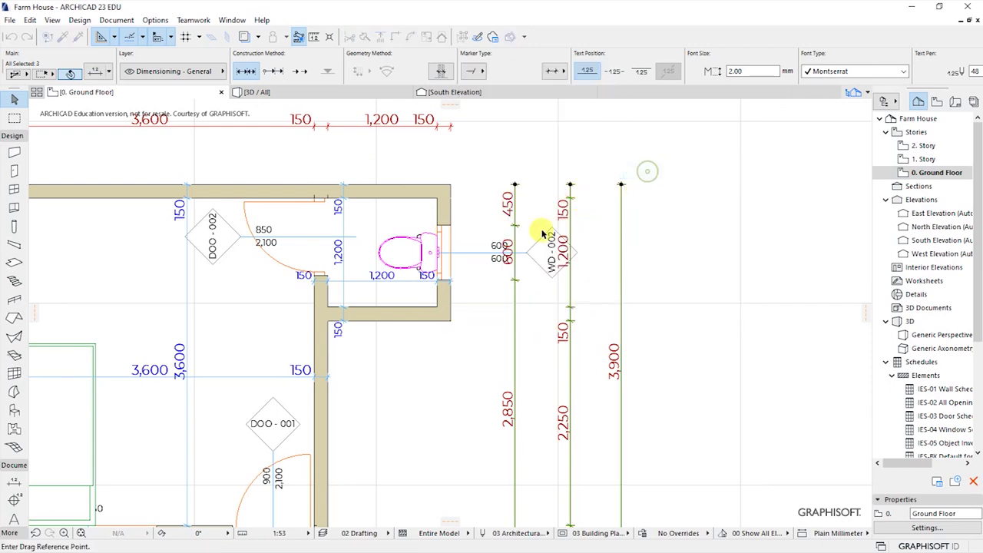
pyautogui.scroll(2, 538, 257)
pyautogui.scroll(3, 544, 259)
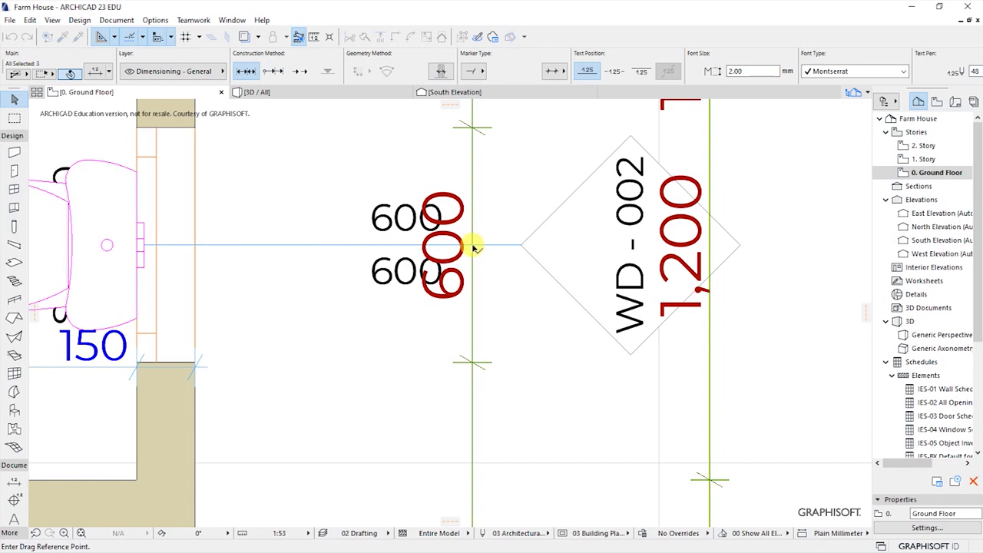
pyautogui.click(473, 245)
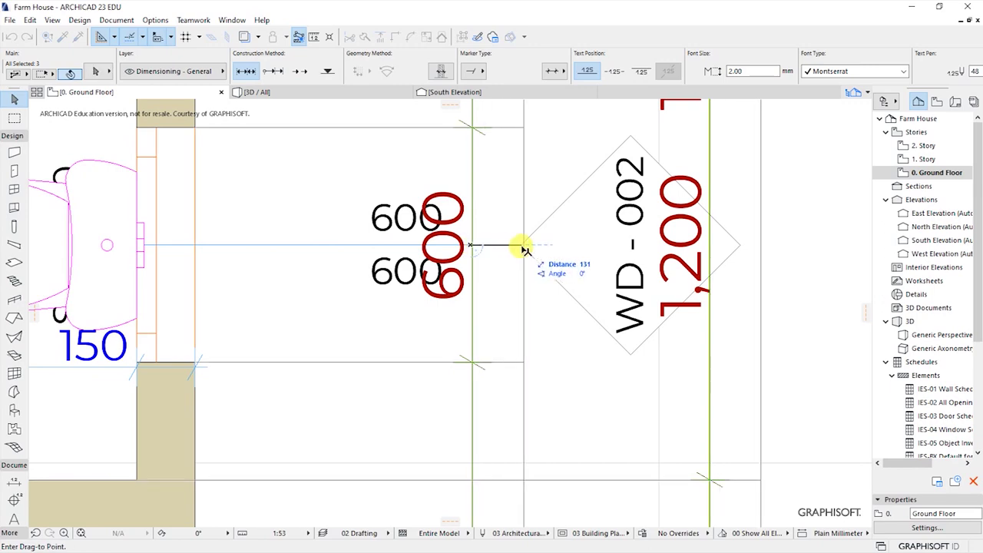
pyautogui.click(521, 245)
pyautogui.scroll(-6, 515, 257)
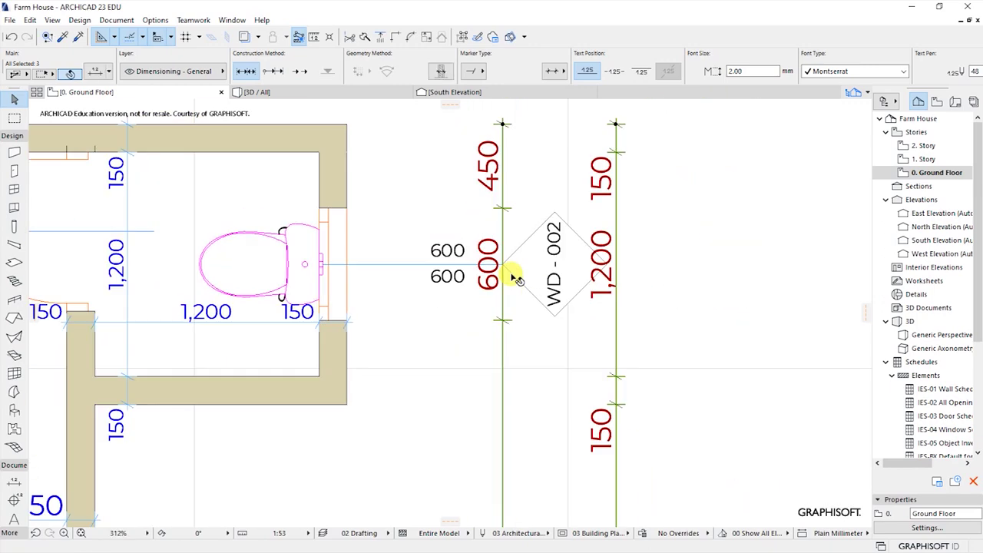
pyautogui.click(618, 257)
pyautogui.scroll(-2, 619, 220)
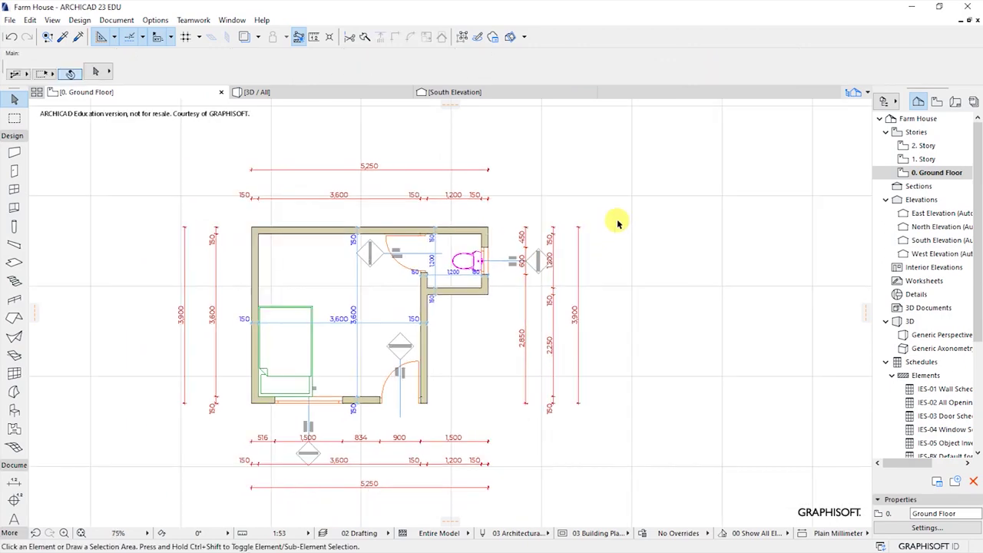
pyautogui.scroll(2, 395, 341)
pyautogui.scroll(-2, 632, 307)
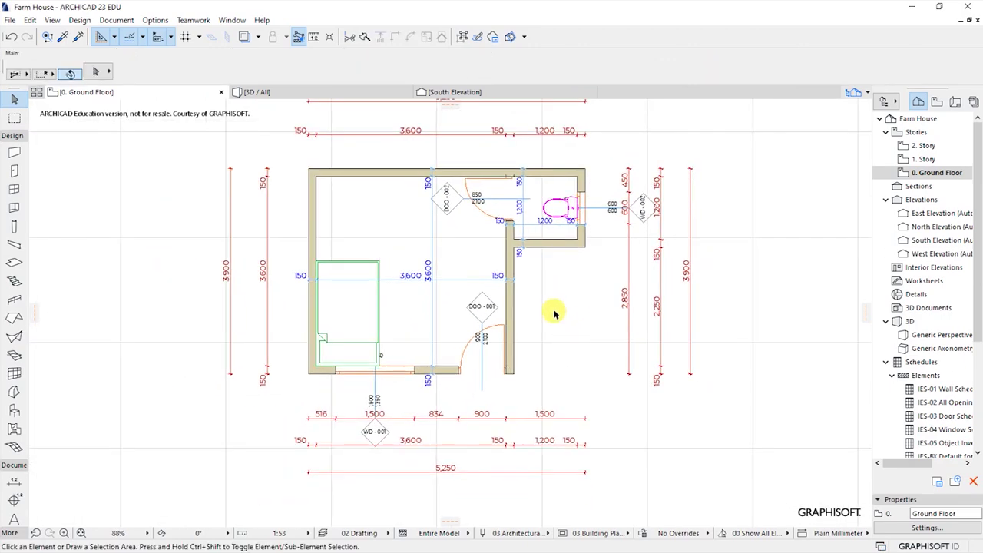
pyautogui.scroll(-1, 432, 231)
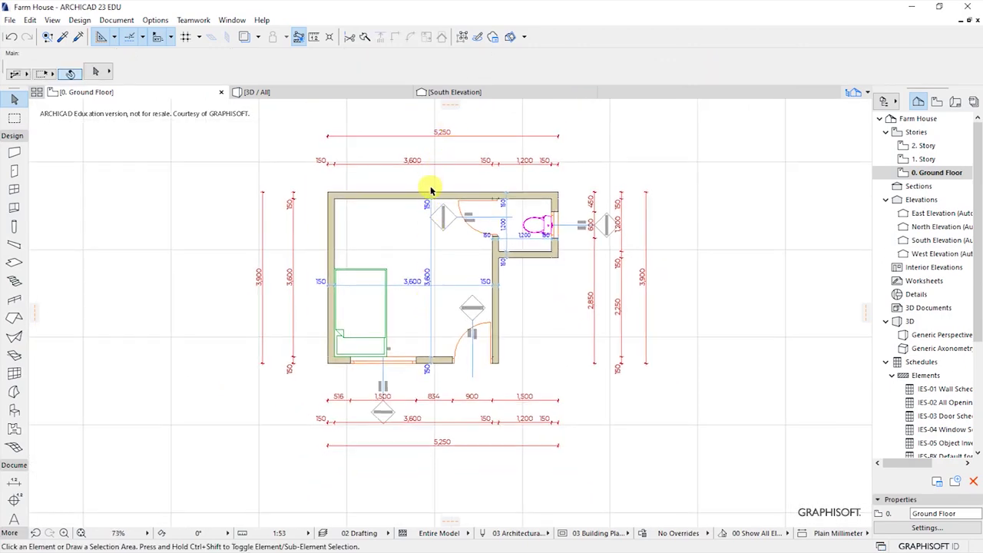
pyautogui.scroll(3, 423, 208)
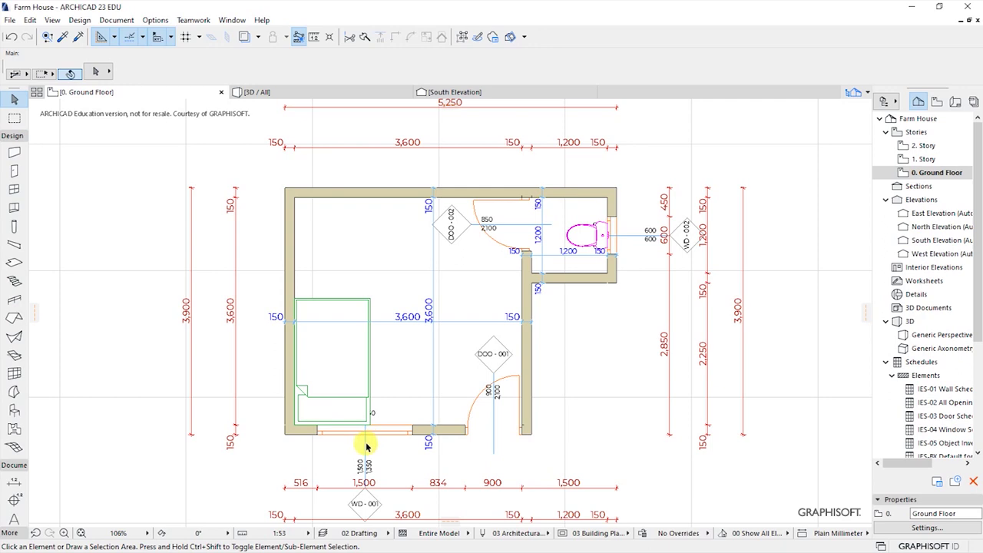
# - Turn on Flip Marker for the bedroom window, apply the setting, and clear the window selection
pyautogui.click(412, 435)
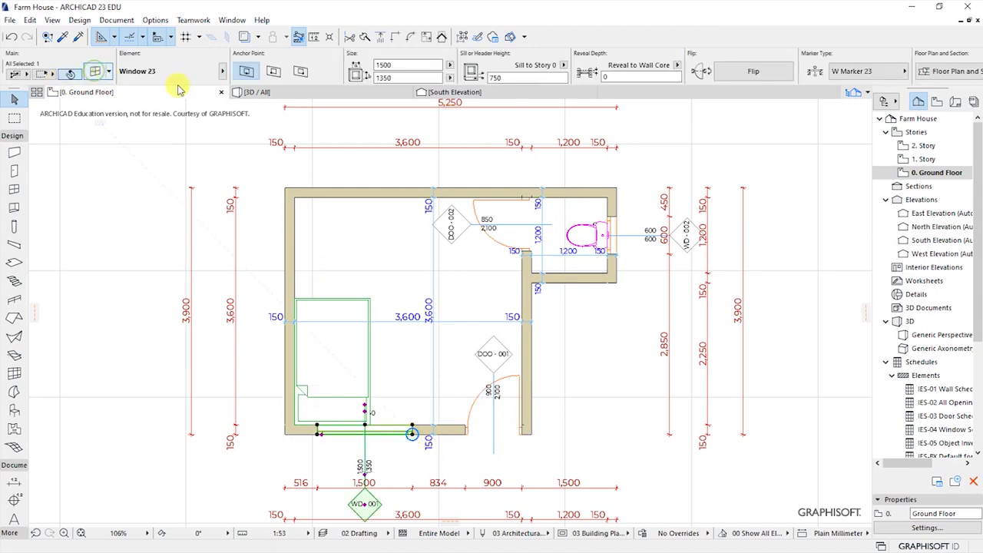
pyautogui.doubleClick(392, 363)
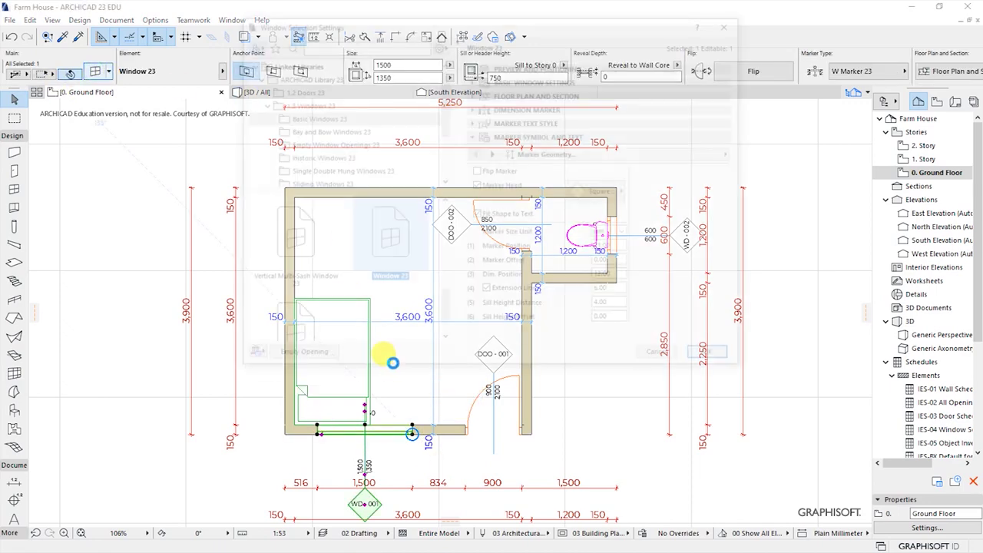
pyautogui.click(478, 171)
pyautogui.click(714, 358)
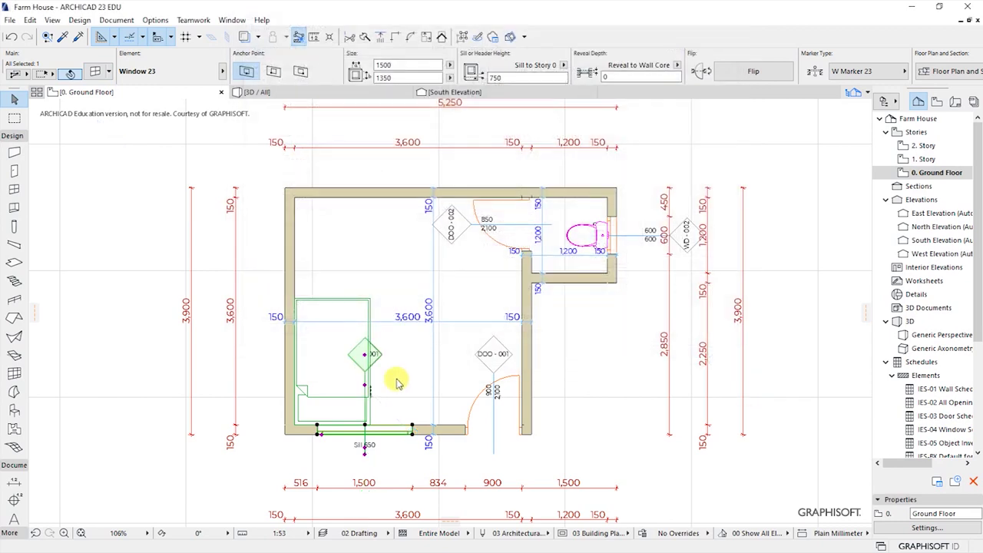
pyautogui.click(402, 450)
# - Turn Flip Marker back off for the bedroom window, so its marker sits outside the wall, and deselect it
pyautogui.scroll(1, 365, 457)
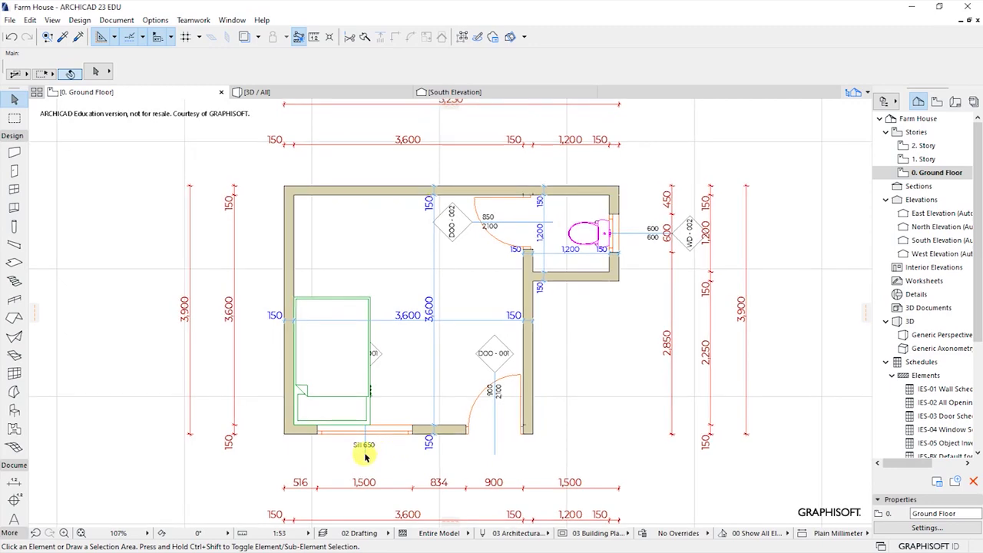
pyautogui.scroll(6, 365, 457)
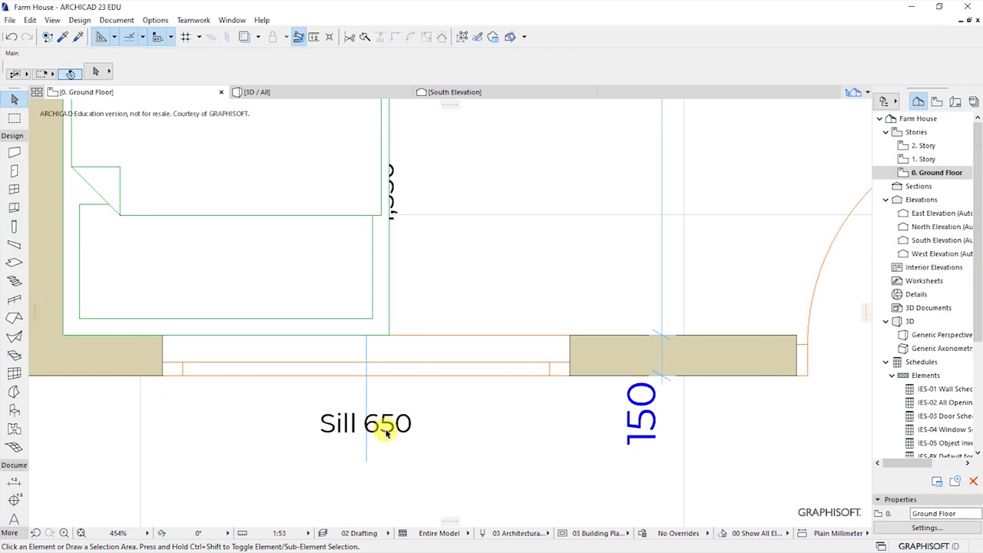
pyautogui.click(570, 377)
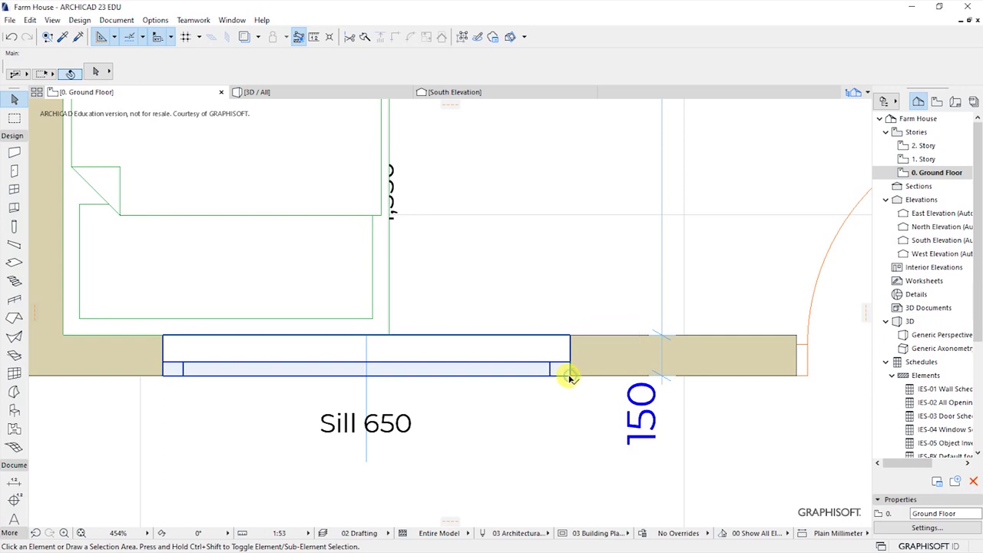
pyautogui.click(569, 377)
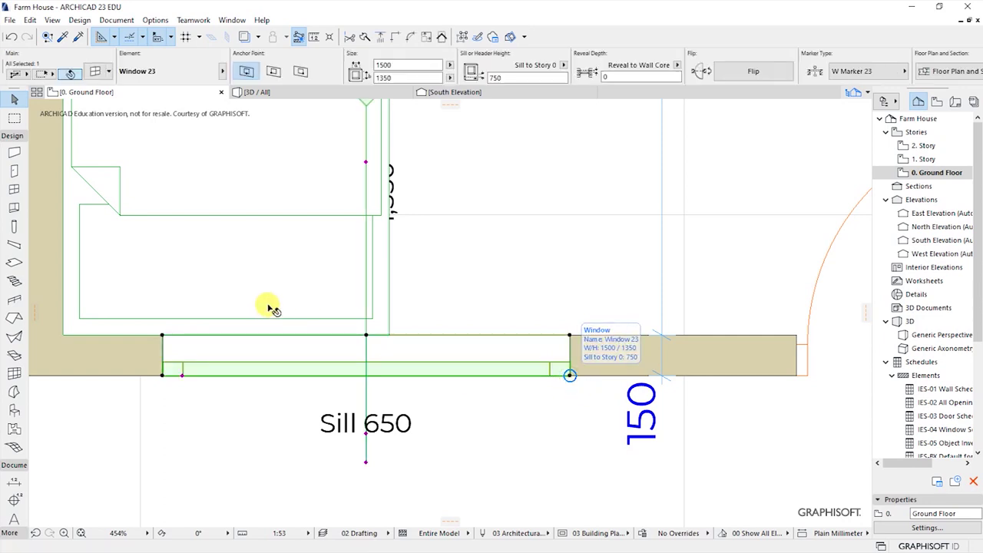
pyautogui.scroll(-3, 461, 384)
pyautogui.scroll(2, 507, 319)
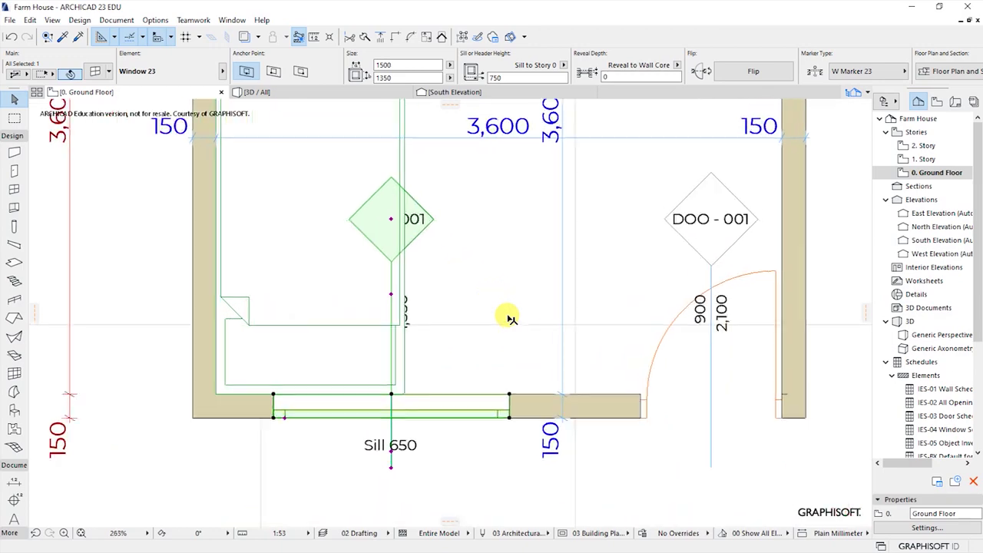
pyautogui.click(95, 70)
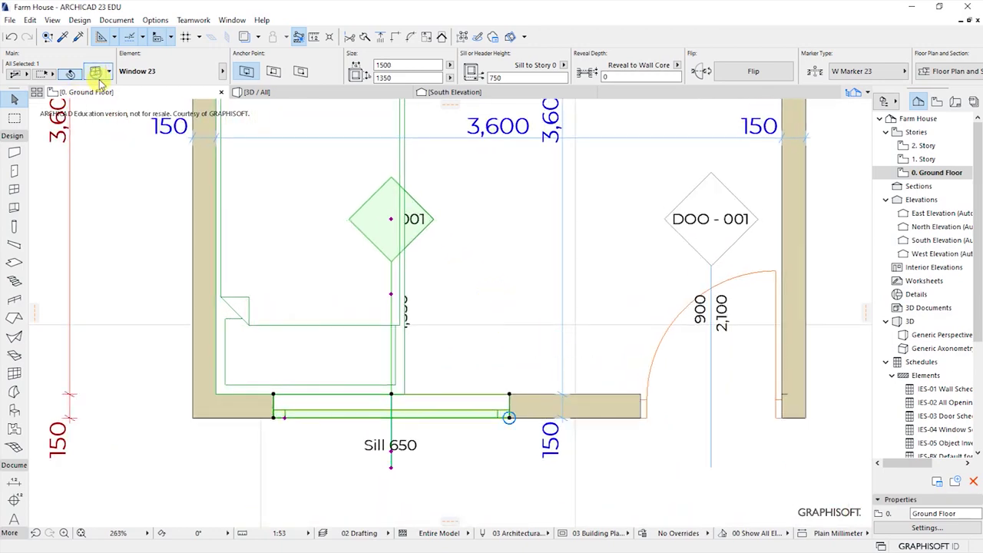
pyautogui.doubleClick(399, 314)
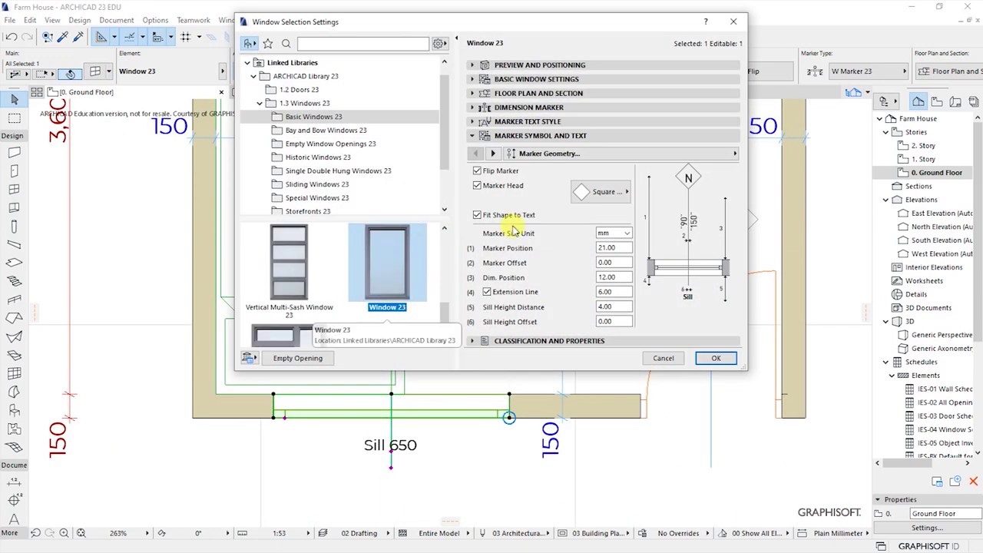
pyautogui.click(477, 172)
pyautogui.click(714, 358)
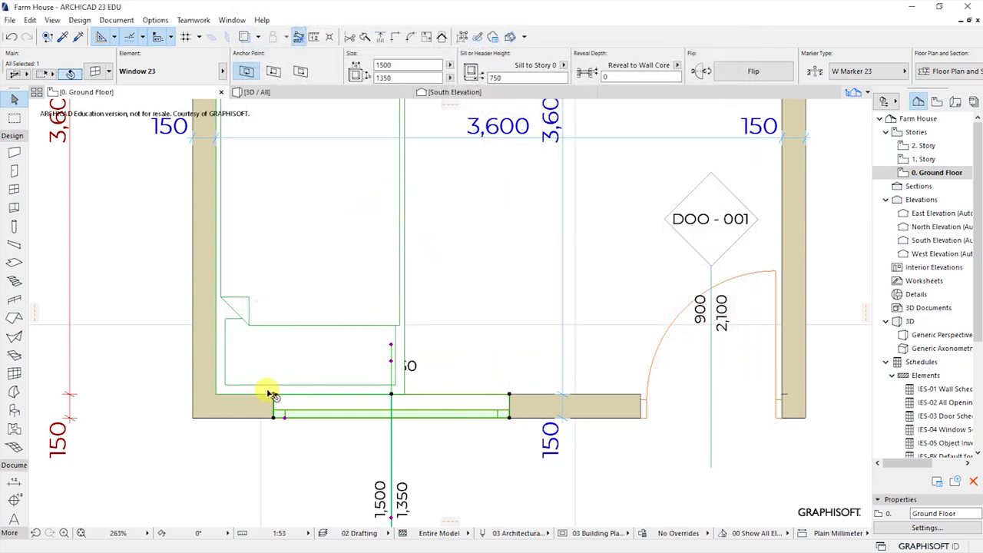
pyautogui.scroll(-3, 271, 394)
pyautogui.click(605, 386)
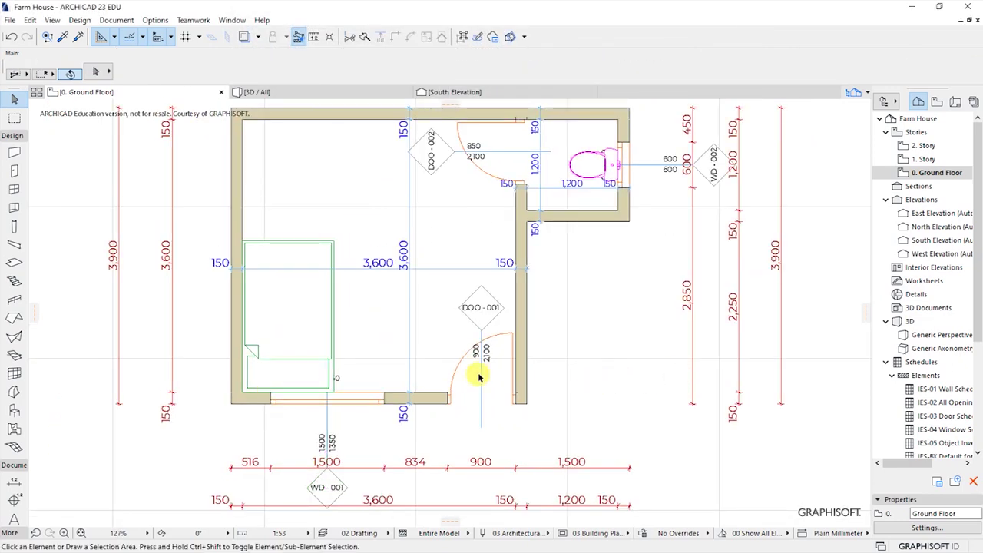
pyautogui.scroll(-1, 330, 374)
pyautogui.scroll(-1, 520, 378)
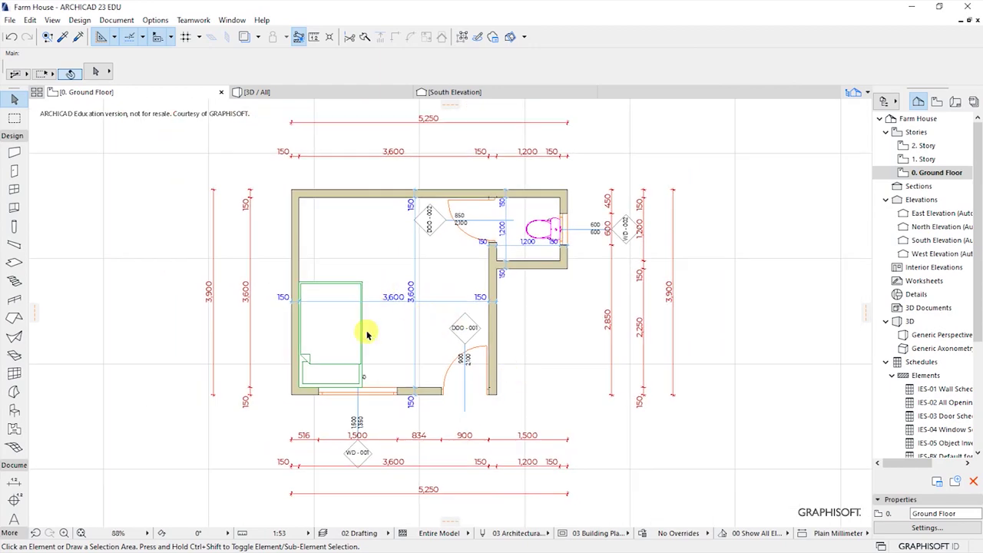
pyautogui.scroll(3, 569, 199)
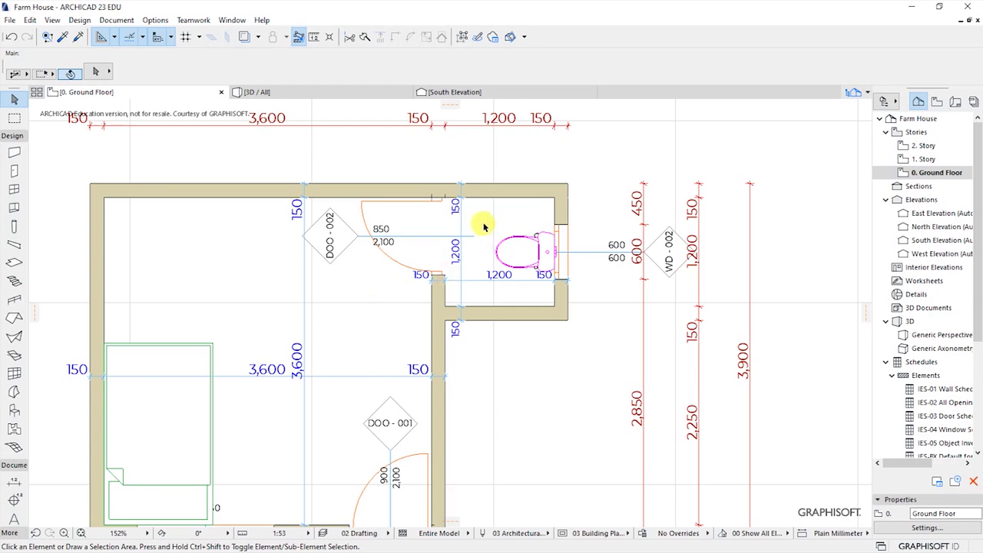
pyautogui.scroll(-3, 484, 227)
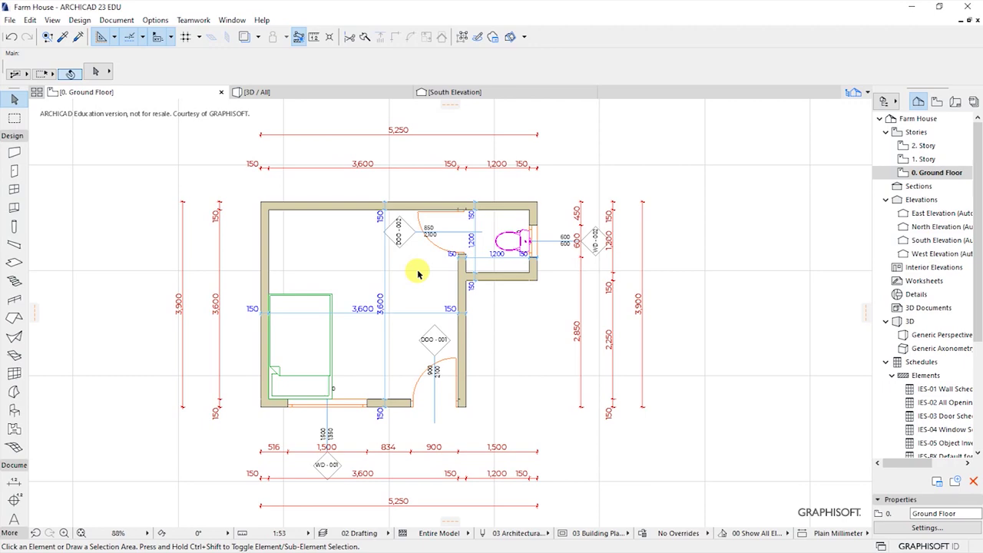
pyautogui.scroll(3, 373, 289)
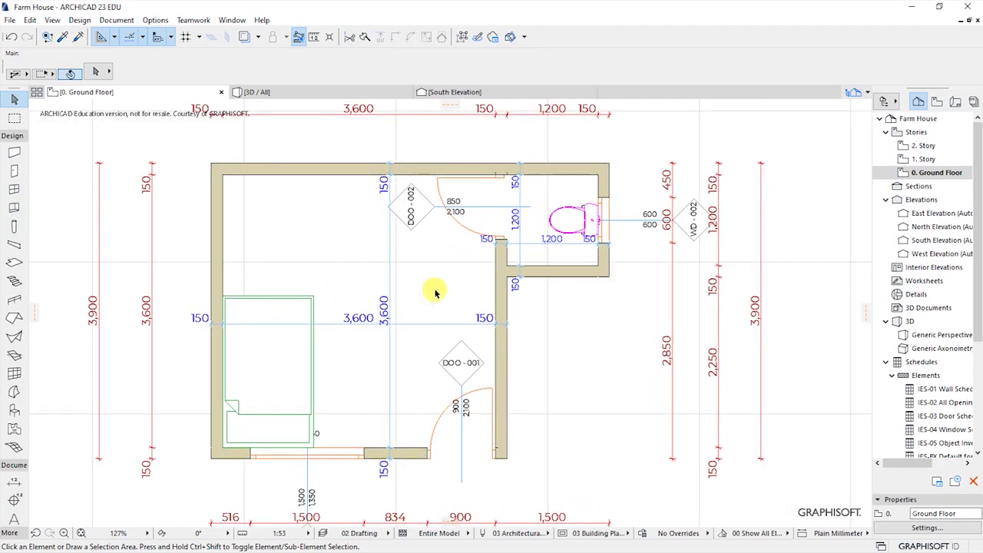